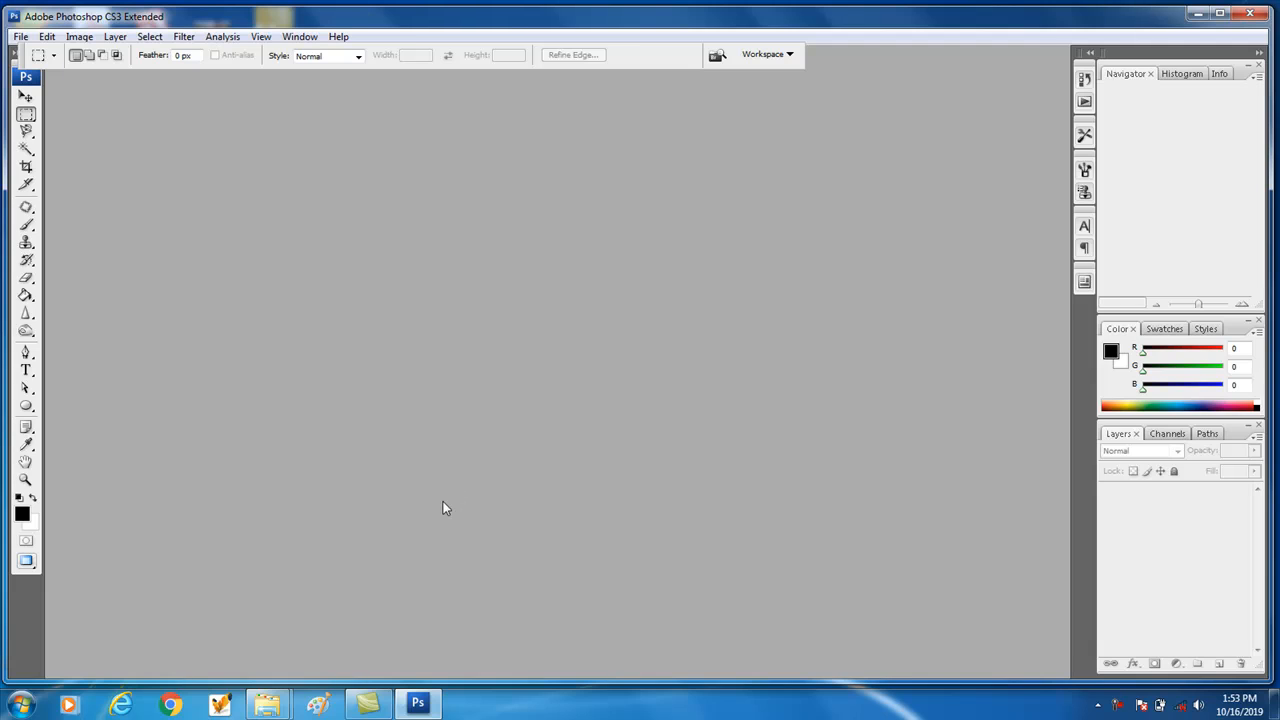
- Create a new blank document using the International Paper preset in A4 size
{"action": "left_click", "coordinate": [20, 36]}
{"action": "mouse_move", "coordinate": [47, 38]}
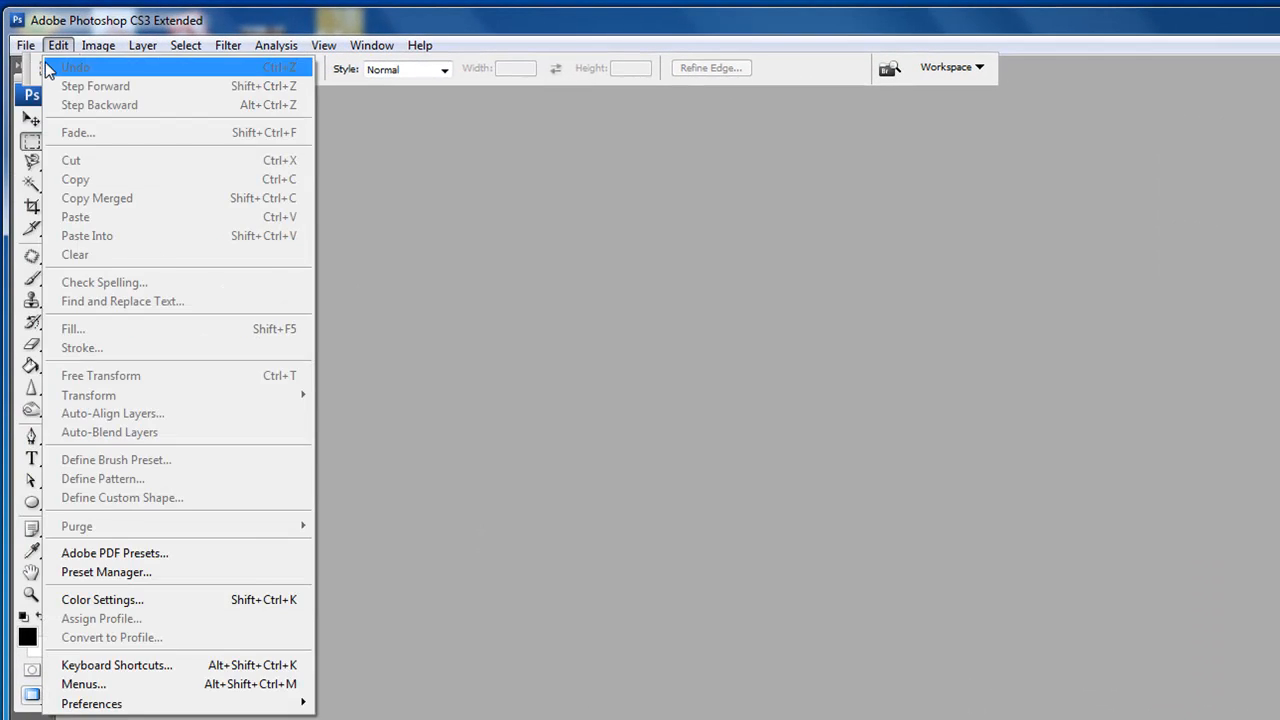
{"action": "left_click", "coordinate": [62, 67]}
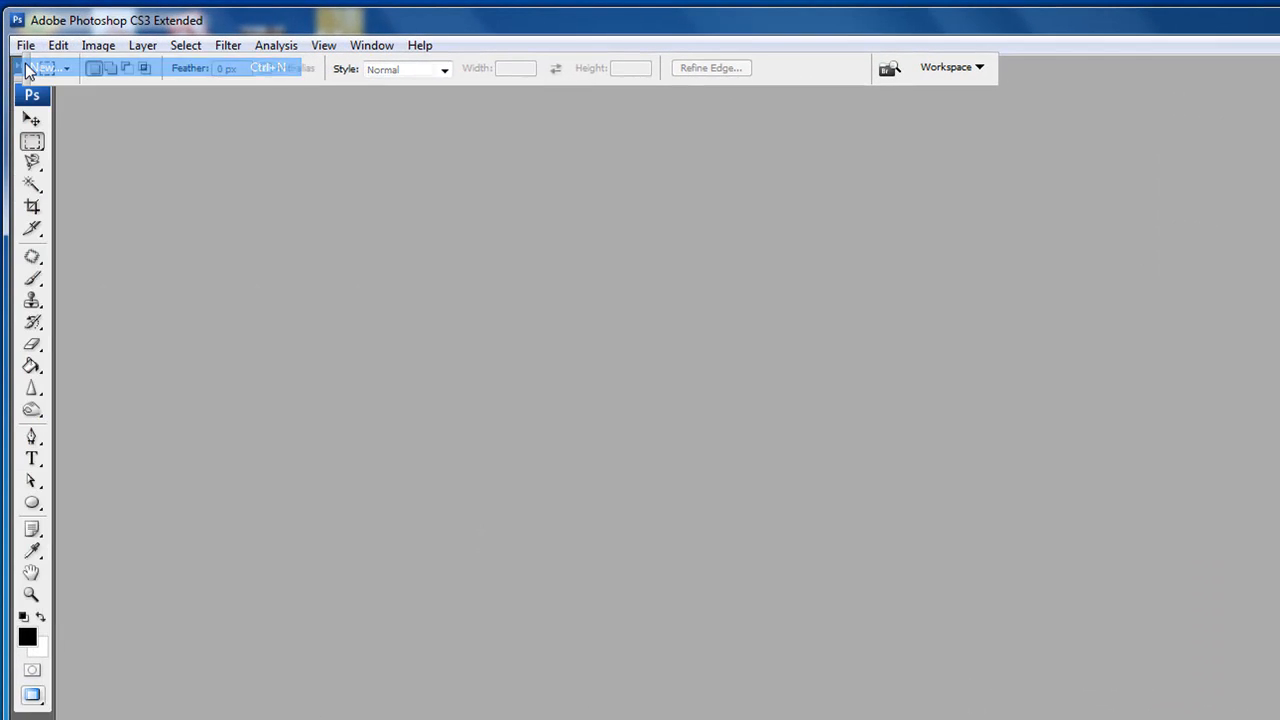
{"action": "left_click", "coordinate": [672, 247]}
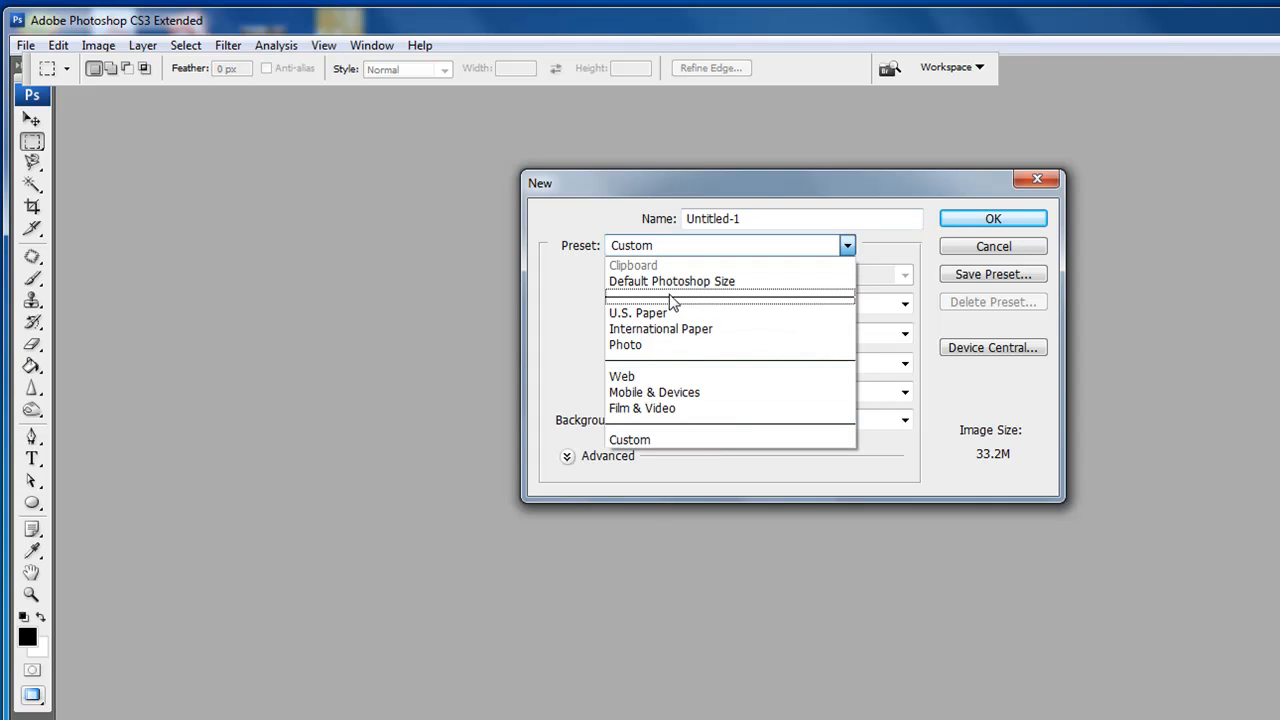
{"action": "left_click", "coordinate": [670, 336]}
{"action": "left_click", "coordinate": [716, 277]}
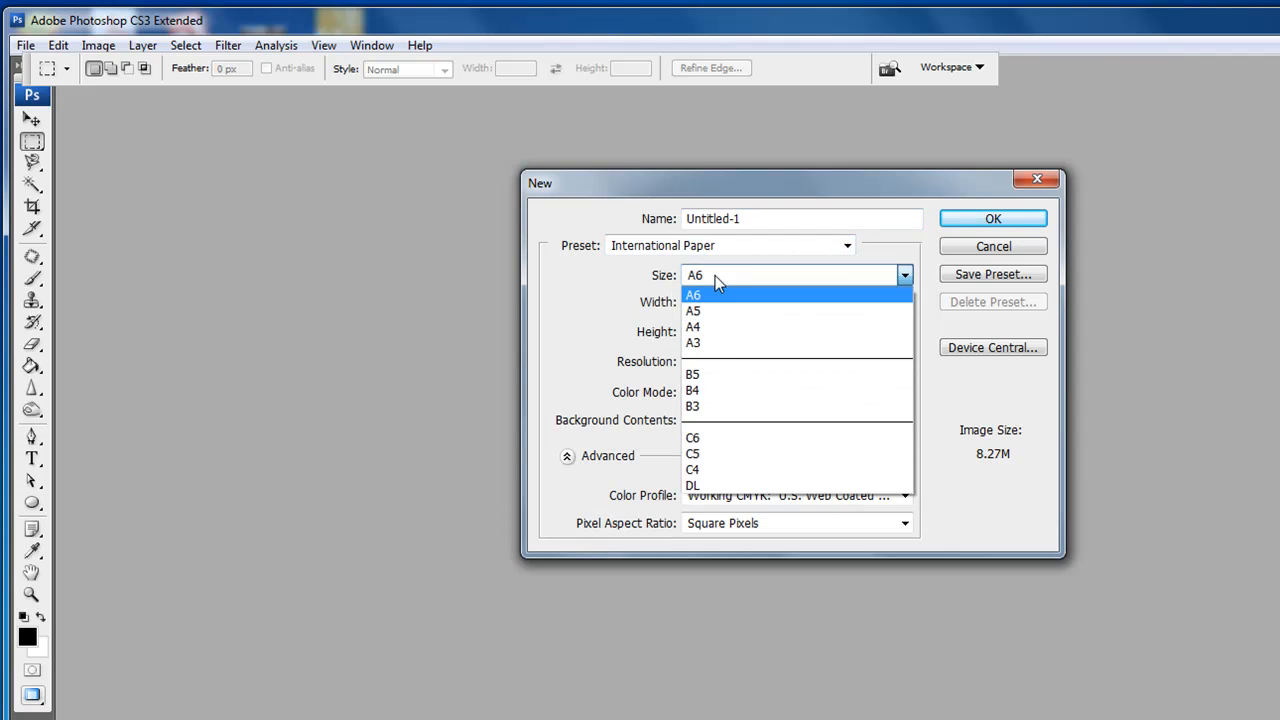
{"action": "left_click", "coordinate": [709, 330]}
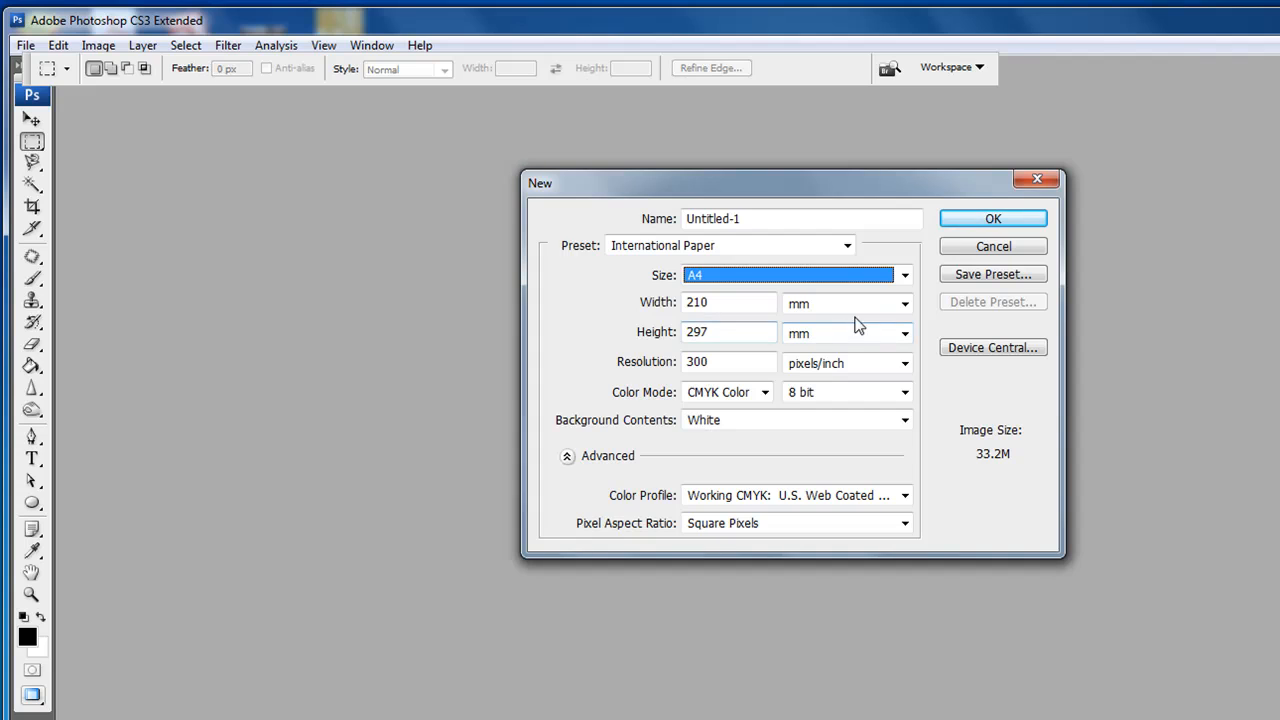
{"action": "left_click", "coordinate": [1020, 215]}
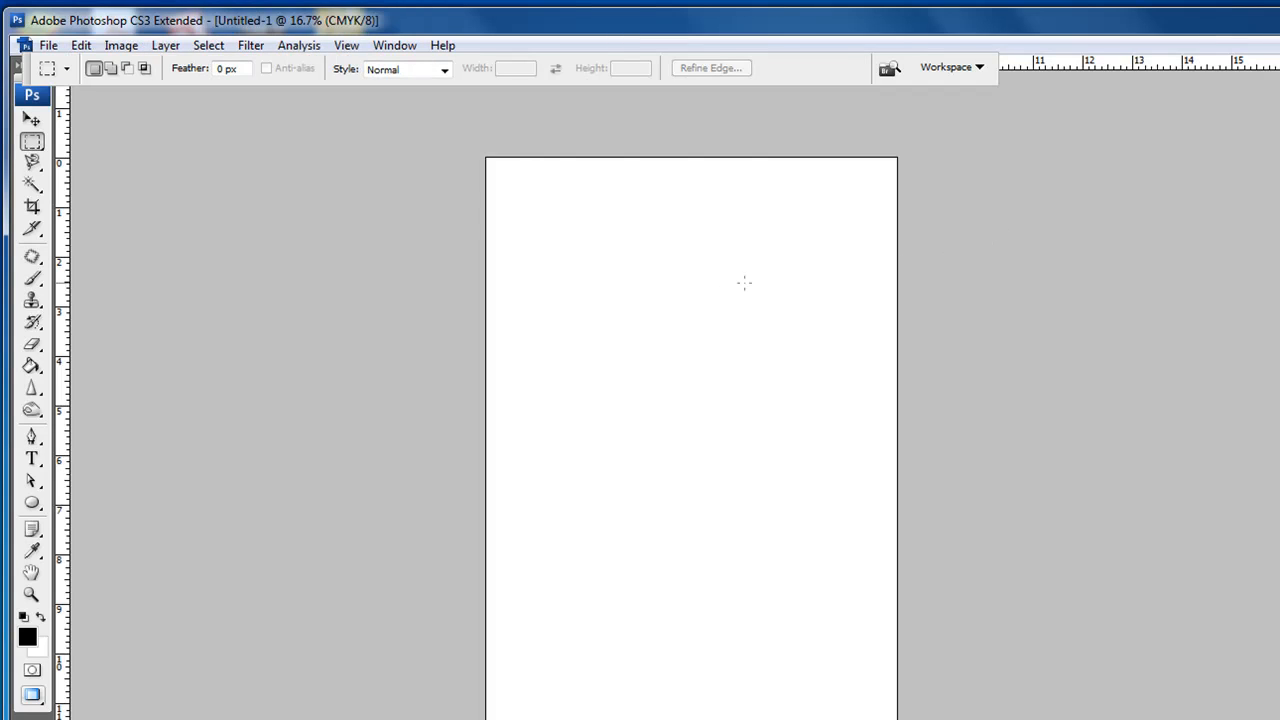
- Rotate the blank A4 canvas 90° CCW into landscape orientation
{"action": "left_click", "coordinate": [210, 46]}
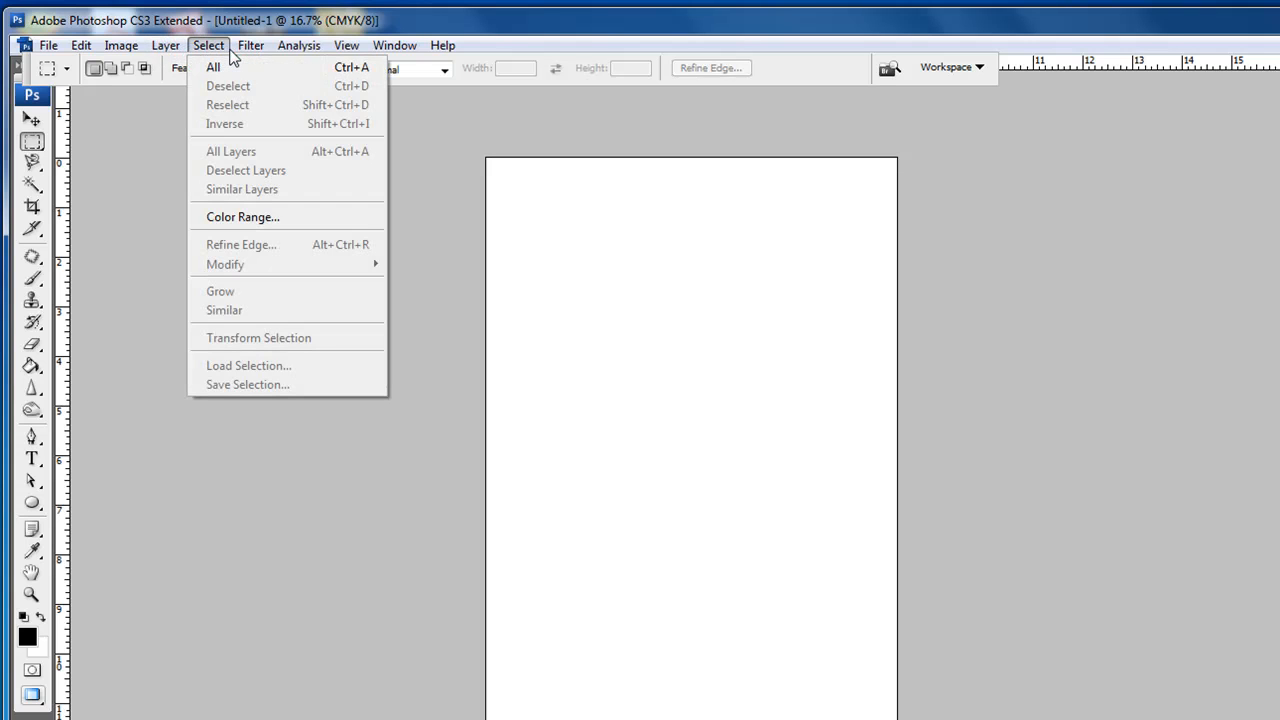
{"action": "mouse_move", "coordinate": [121, 47]}
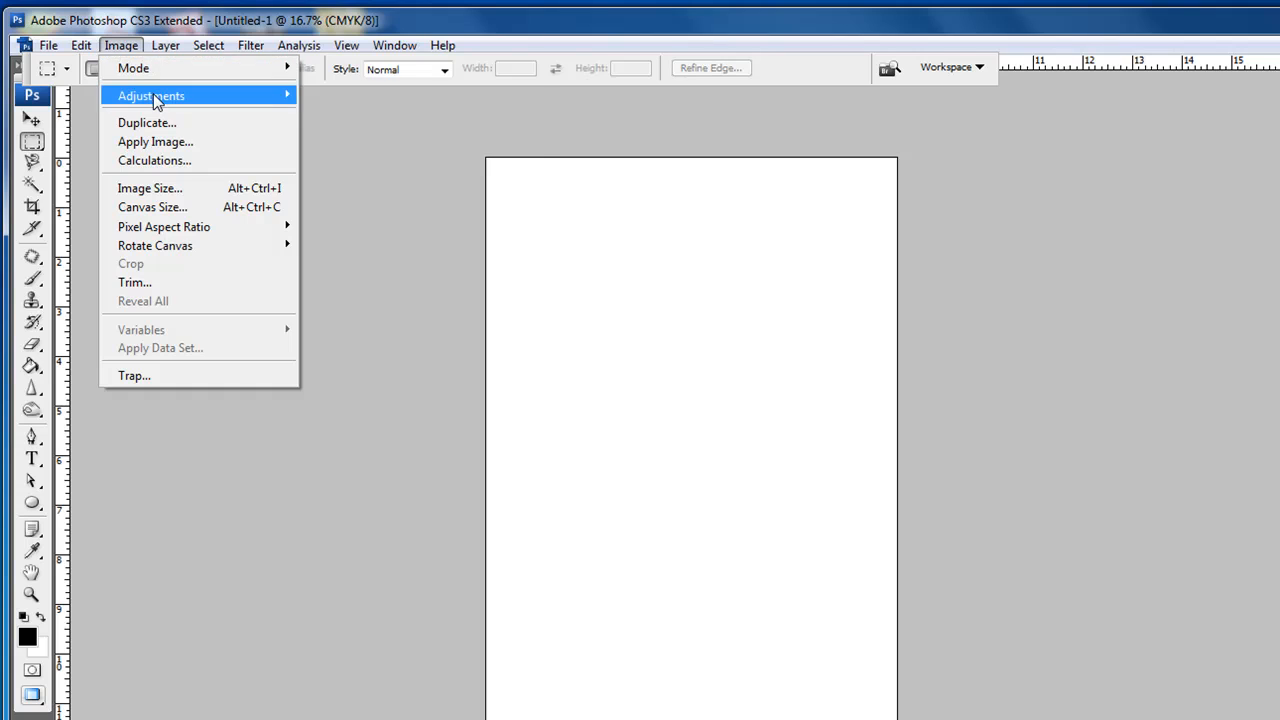
{"action": "mouse_move", "coordinate": [161, 71]}
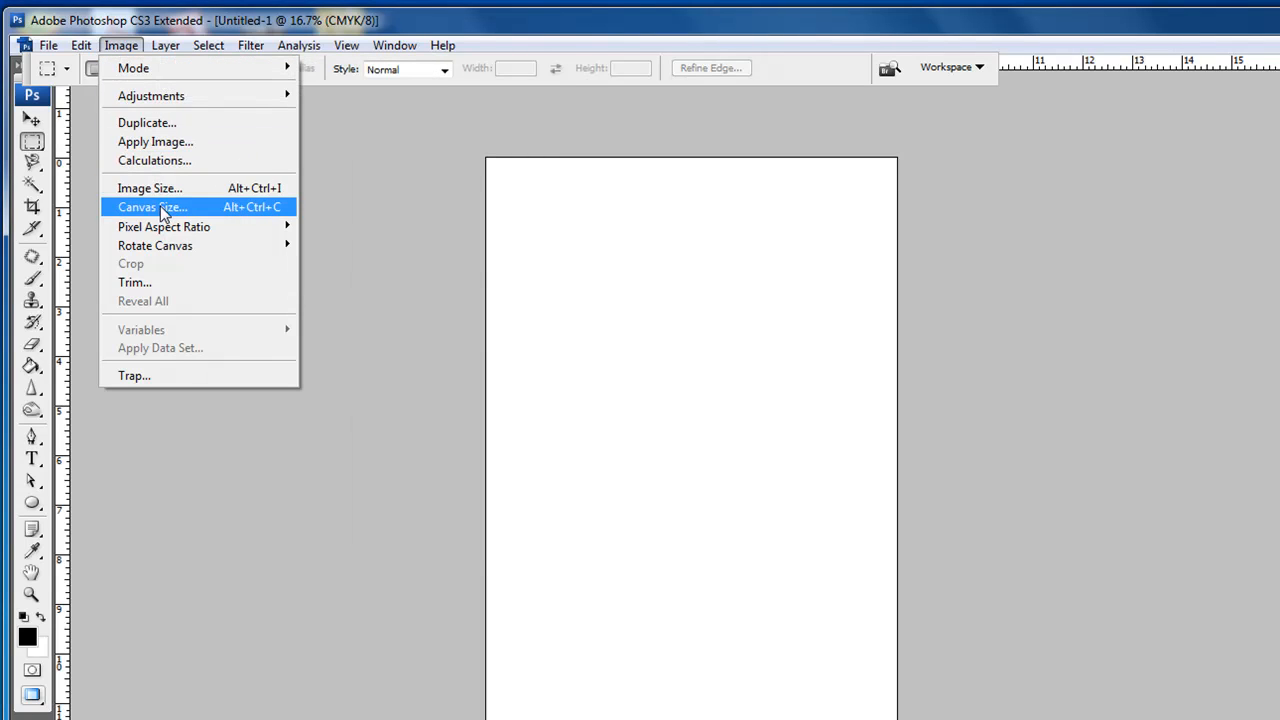
{"action": "mouse_move", "coordinate": [180, 245]}
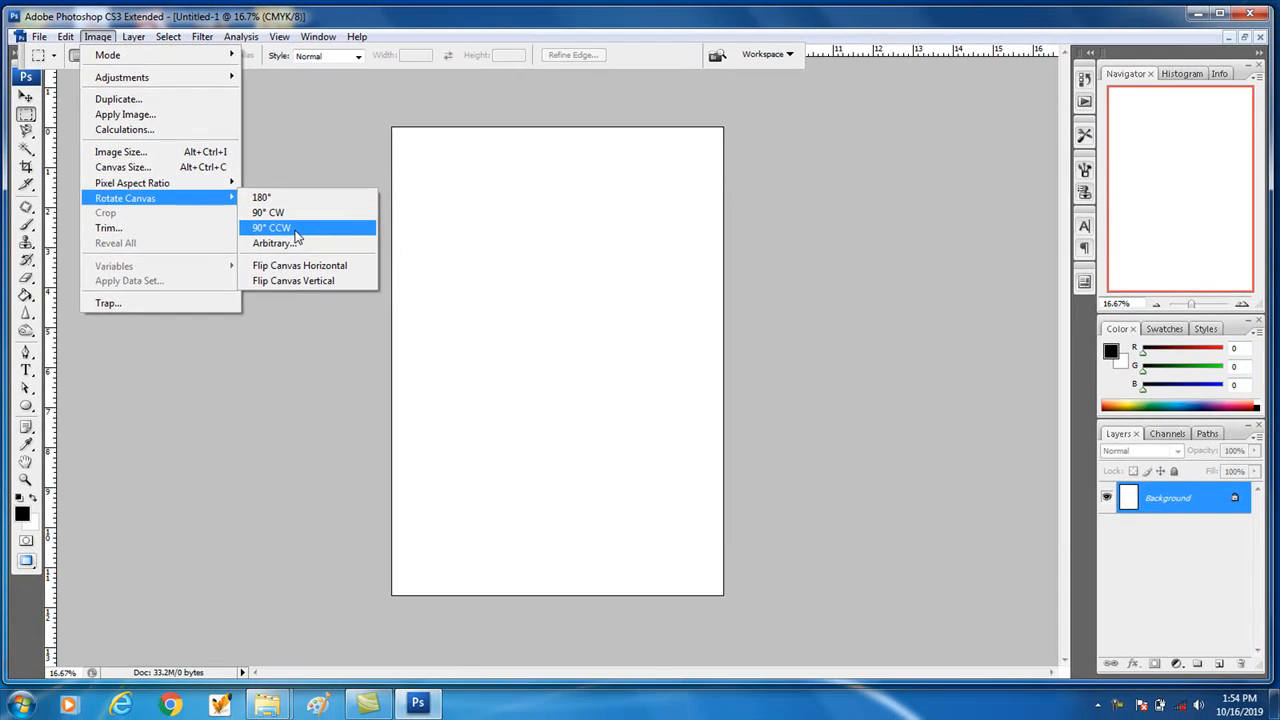
{"action": "left_click", "coordinate": [336, 282]}
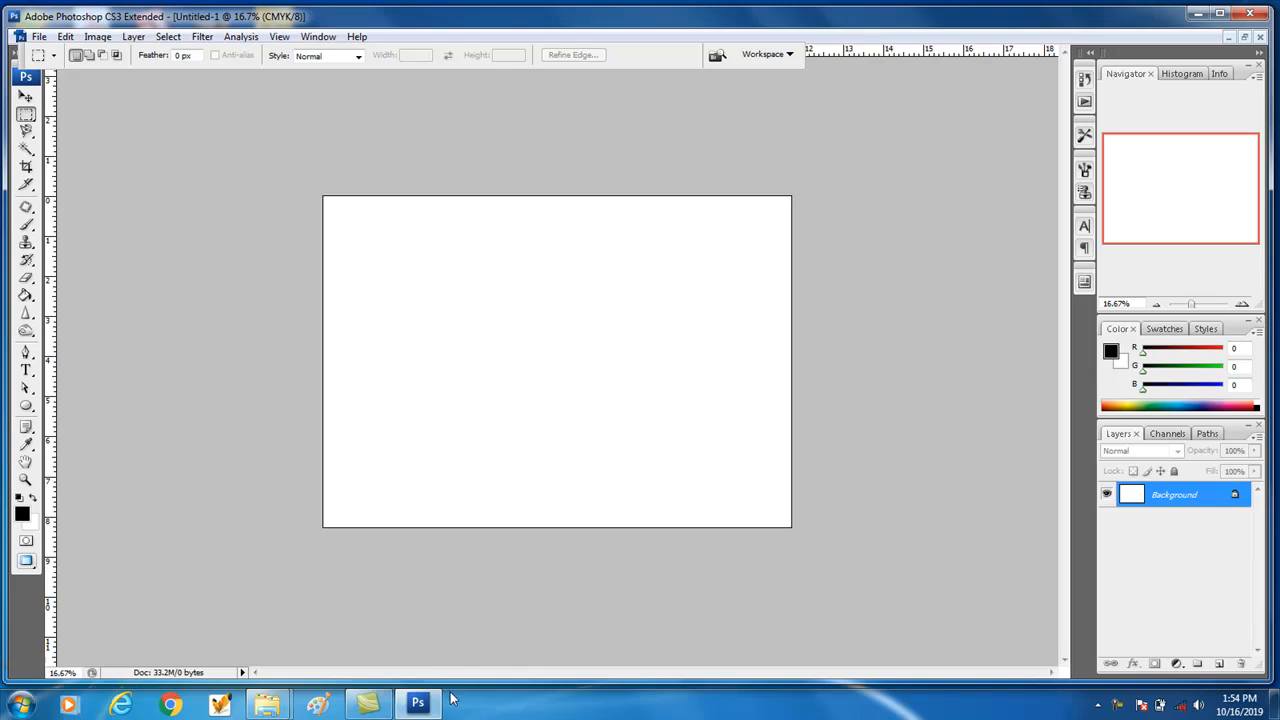
- Open laptop.png from the desain folder in File Explorer into Photoshop and bring the blank landscape document back to the front
{"action": "left_click", "coordinate": [417, 705]}
{"action": "mouse_move", "coordinate": [276, 710]}
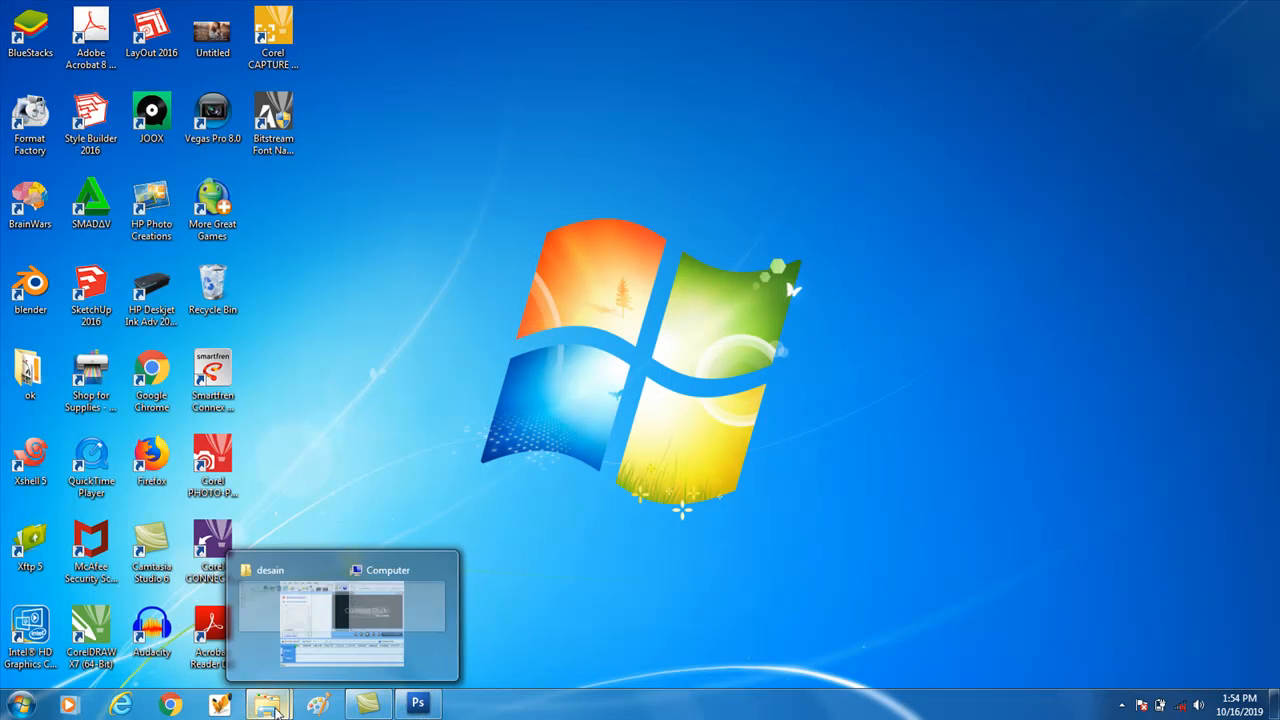
{"action": "left_click", "coordinate": [314, 640]}
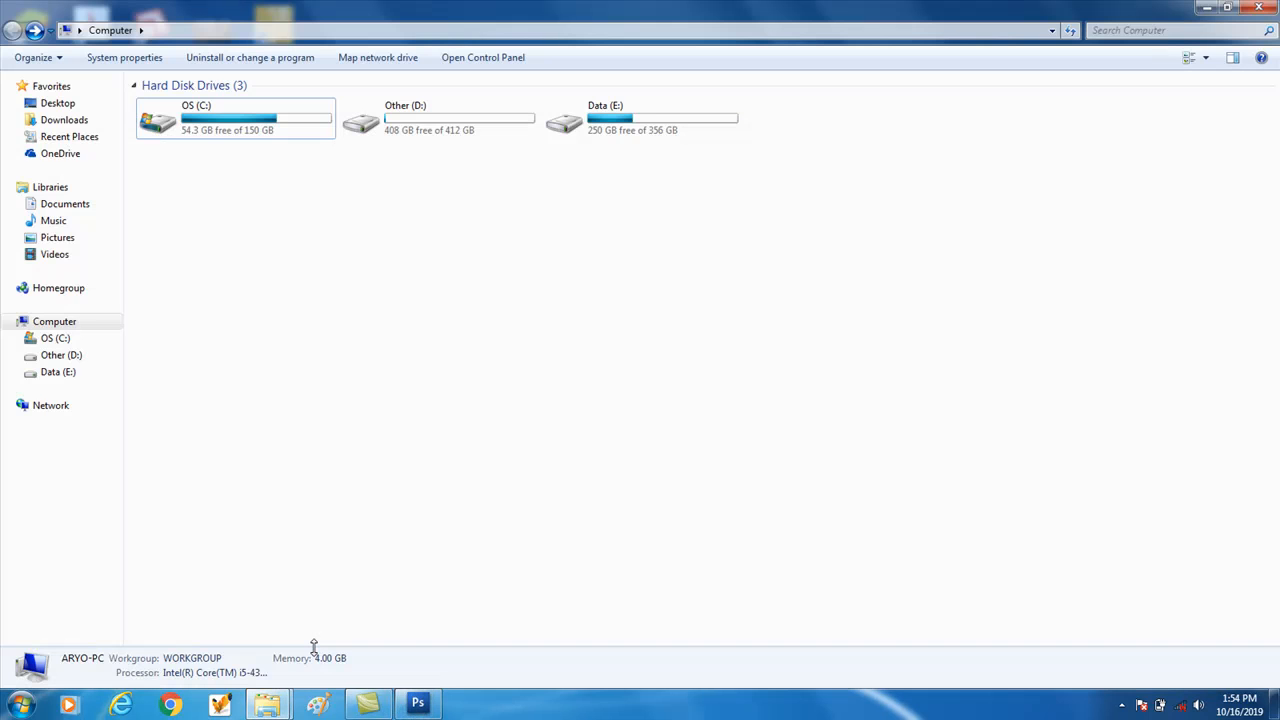
{"action": "mouse_move", "coordinate": [273, 680]}
{"action": "left_click", "coordinate": [220, 577]}
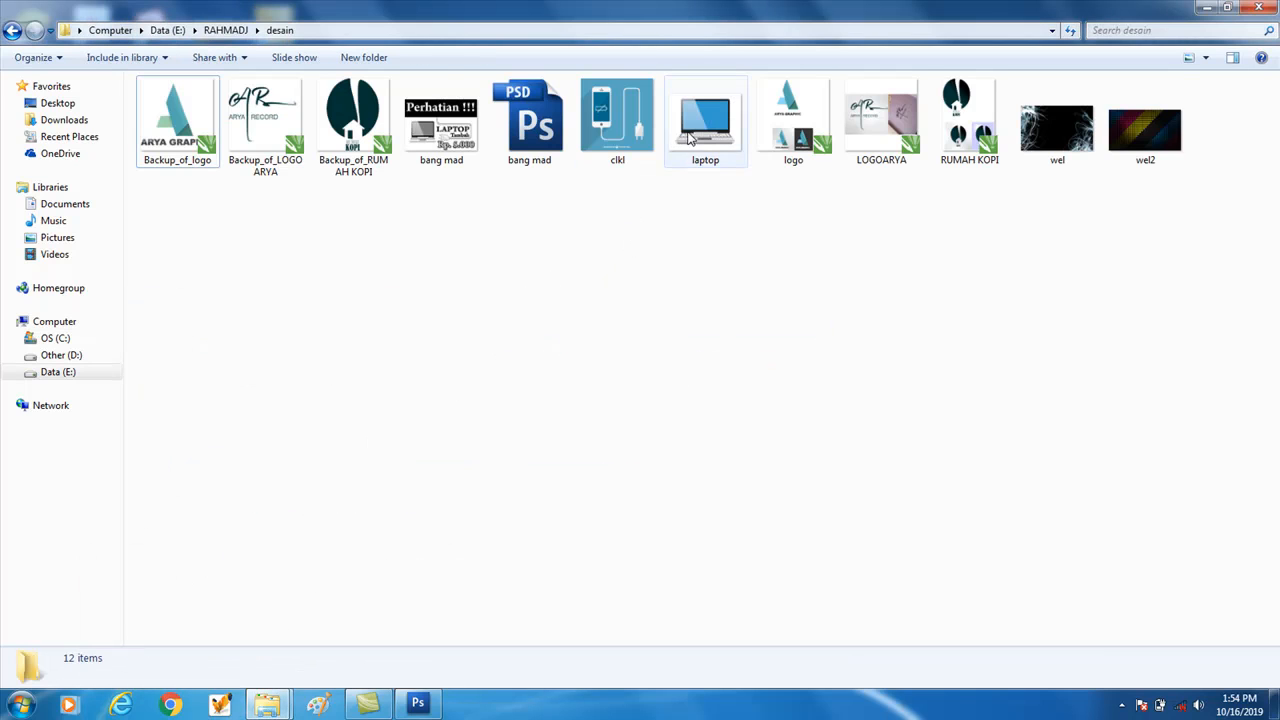
{"action": "left_click_drag", "start_coordinate": [720, 208], "coordinate": [435, 588]}
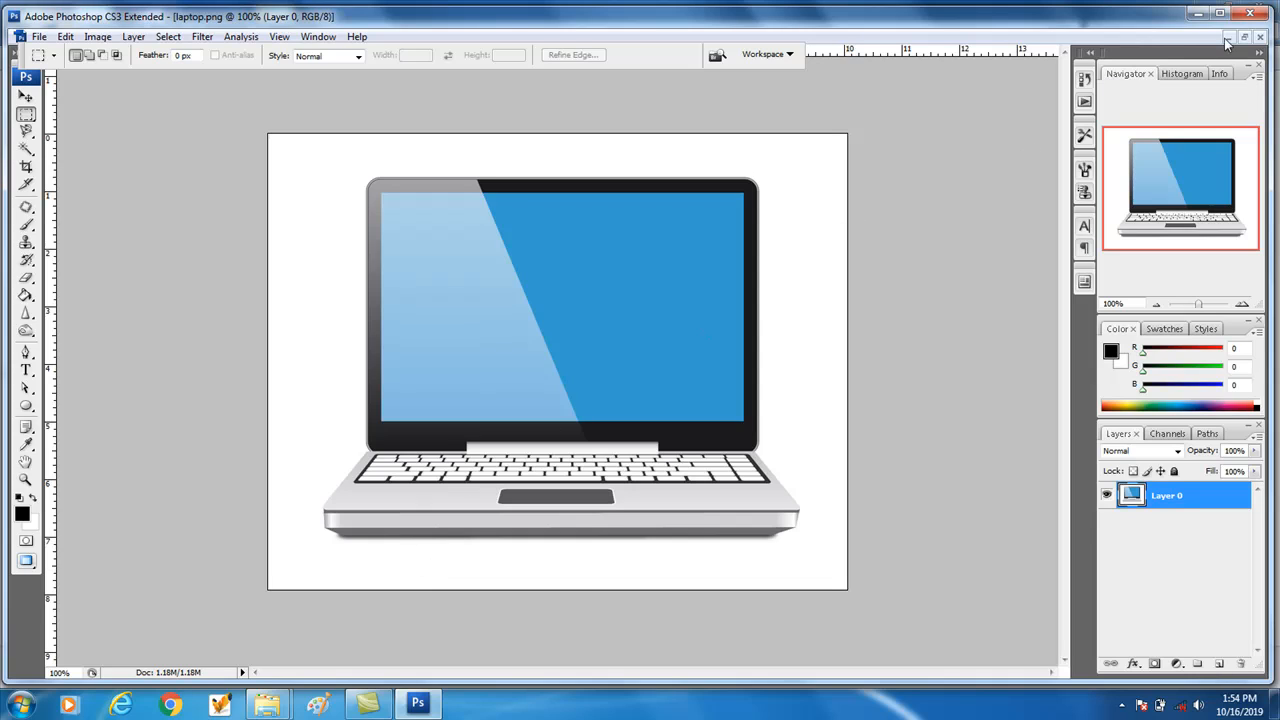
{"action": "left_click", "coordinate": [1229, 38]}
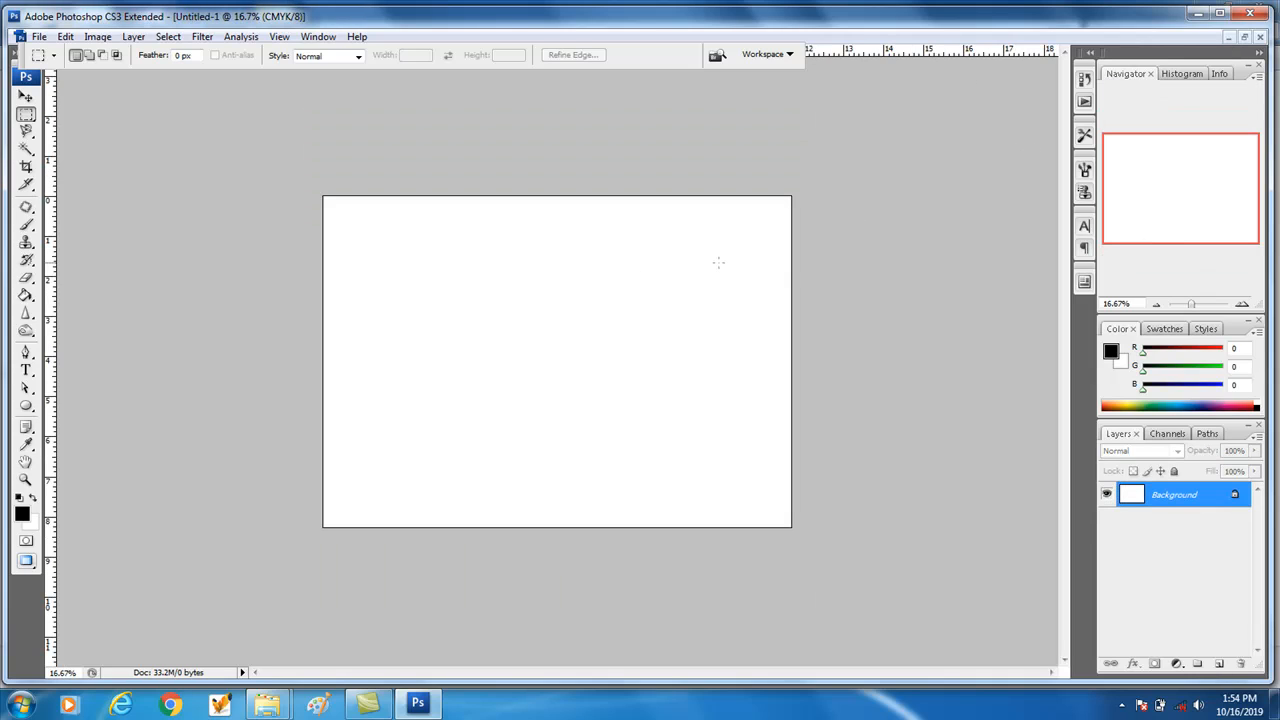
- Add the heading text "PERHATIAN !!!" near the upper edge of the blank page
{"action": "left_click", "coordinate": [27, 369]}
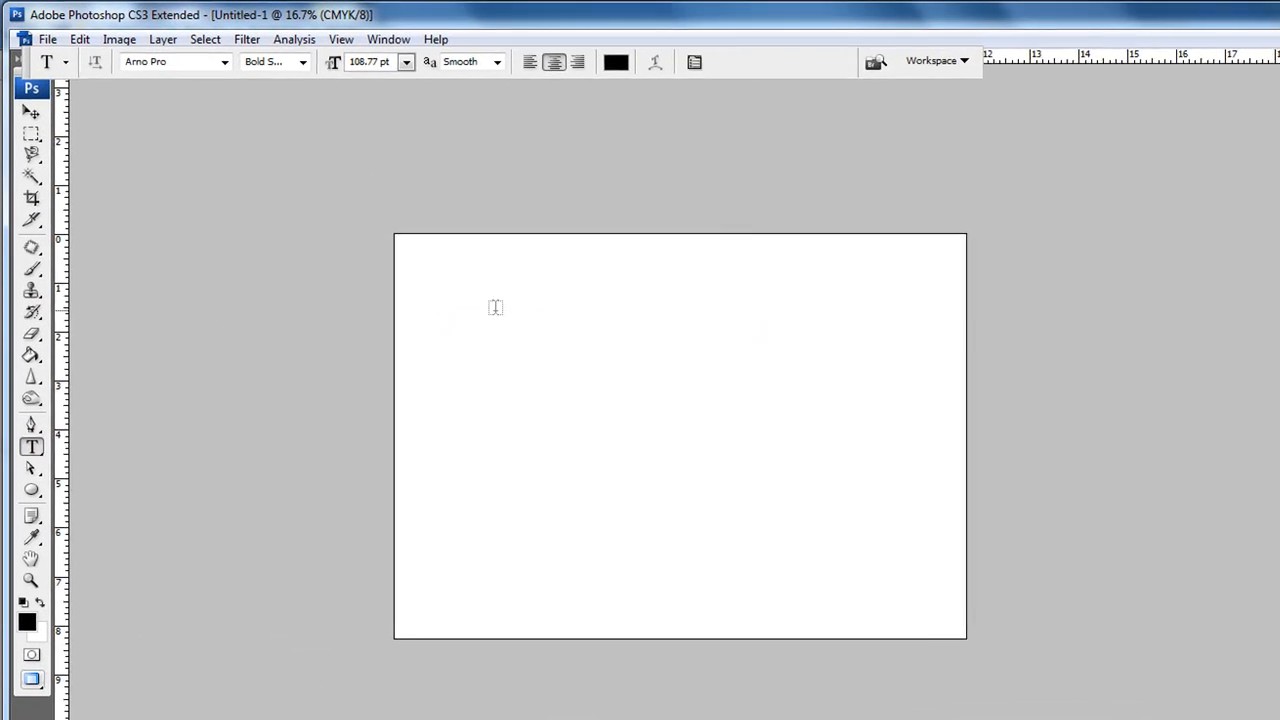
{"action": "left_click", "coordinate": [406, 258]}
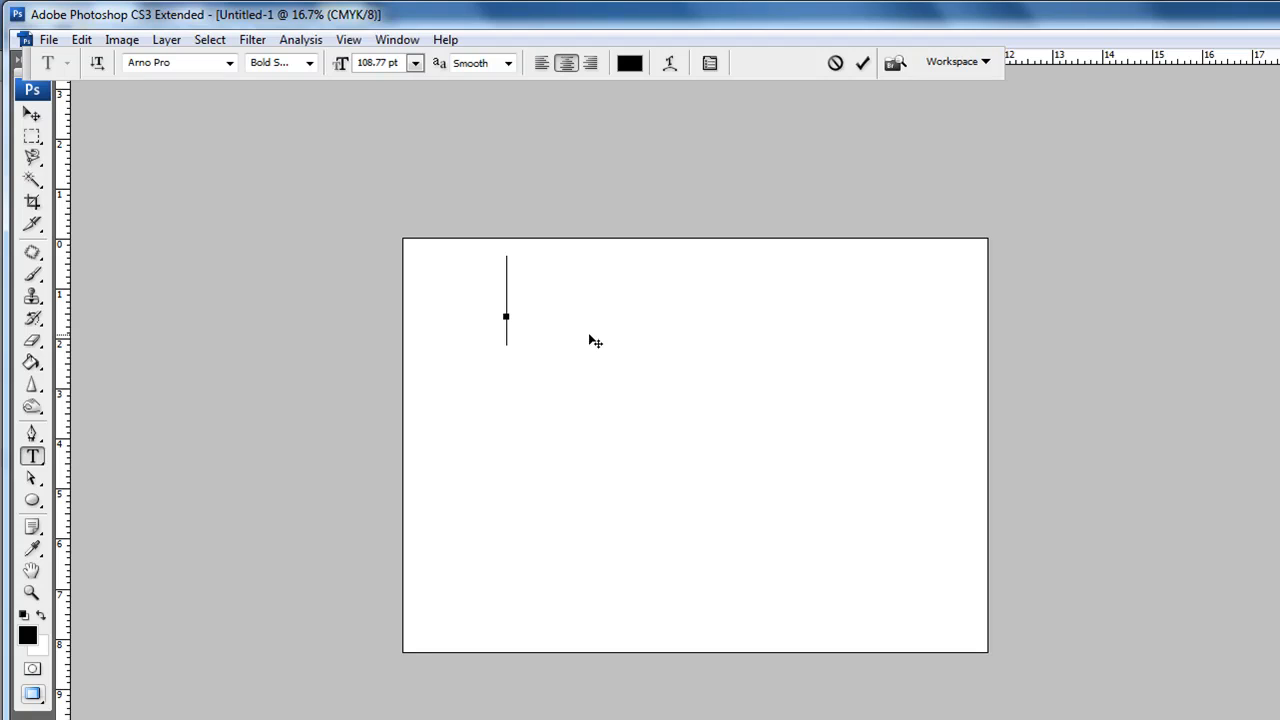
{"action": "type", "text": "P"}
{"action": "key", "text": "BackSpace"}
{"action": "type", "text": "PER"}
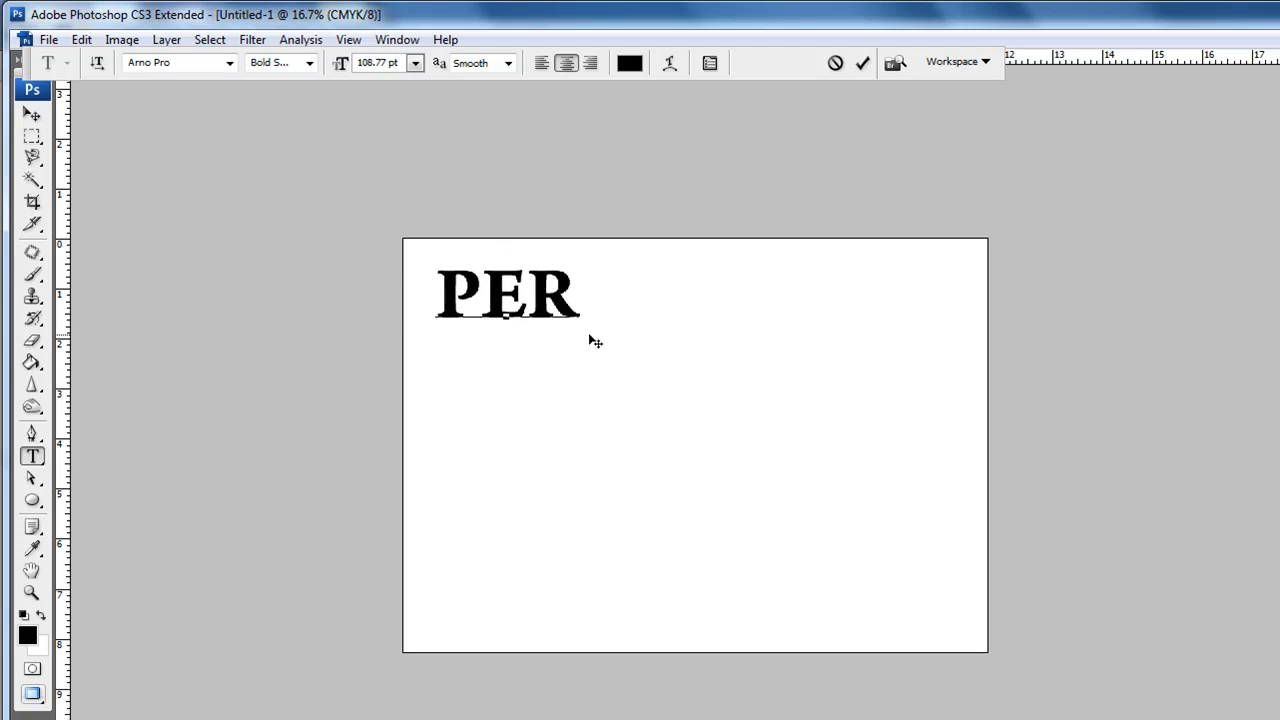
{"action": "type", "text": "HATIAN"}
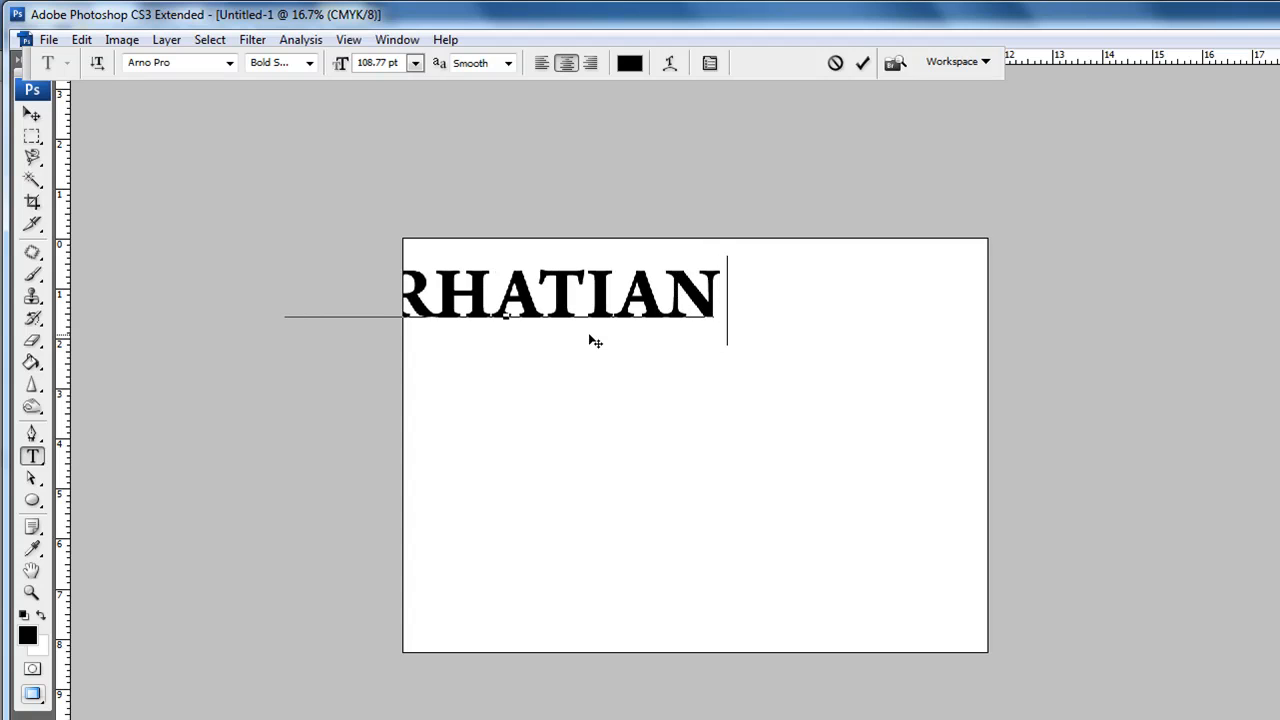
{"action": "type", "text": " !!"}
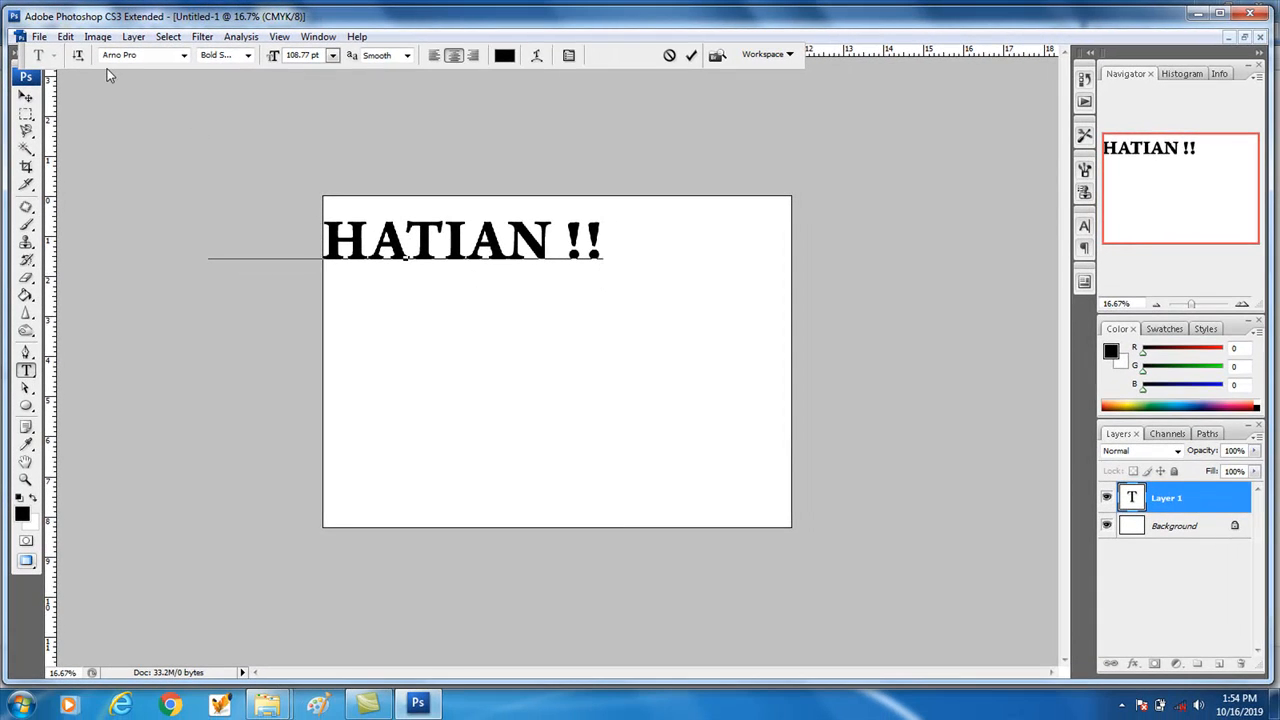
{"action": "type", "text": "!"}
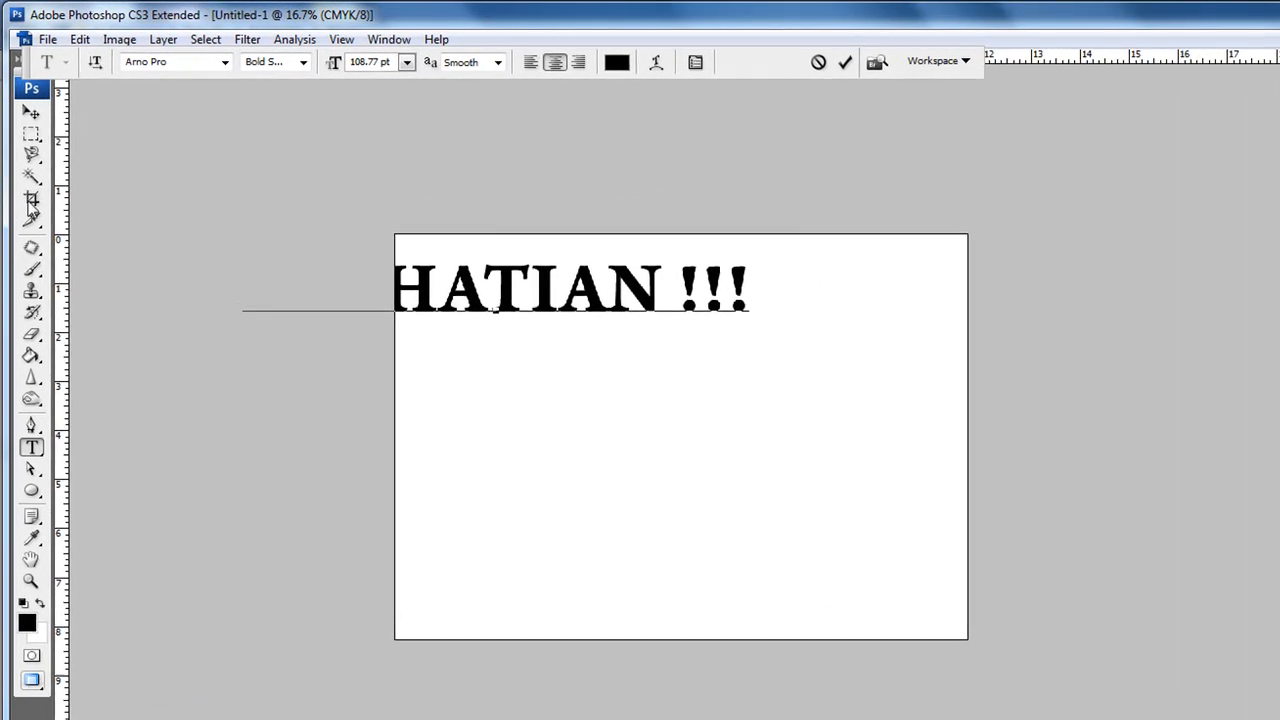
- Move the heading so the whole text fits horizontally near the upper edge of the page, and deselect it
{"action": "left_click", "coordinate": [31, 112]}
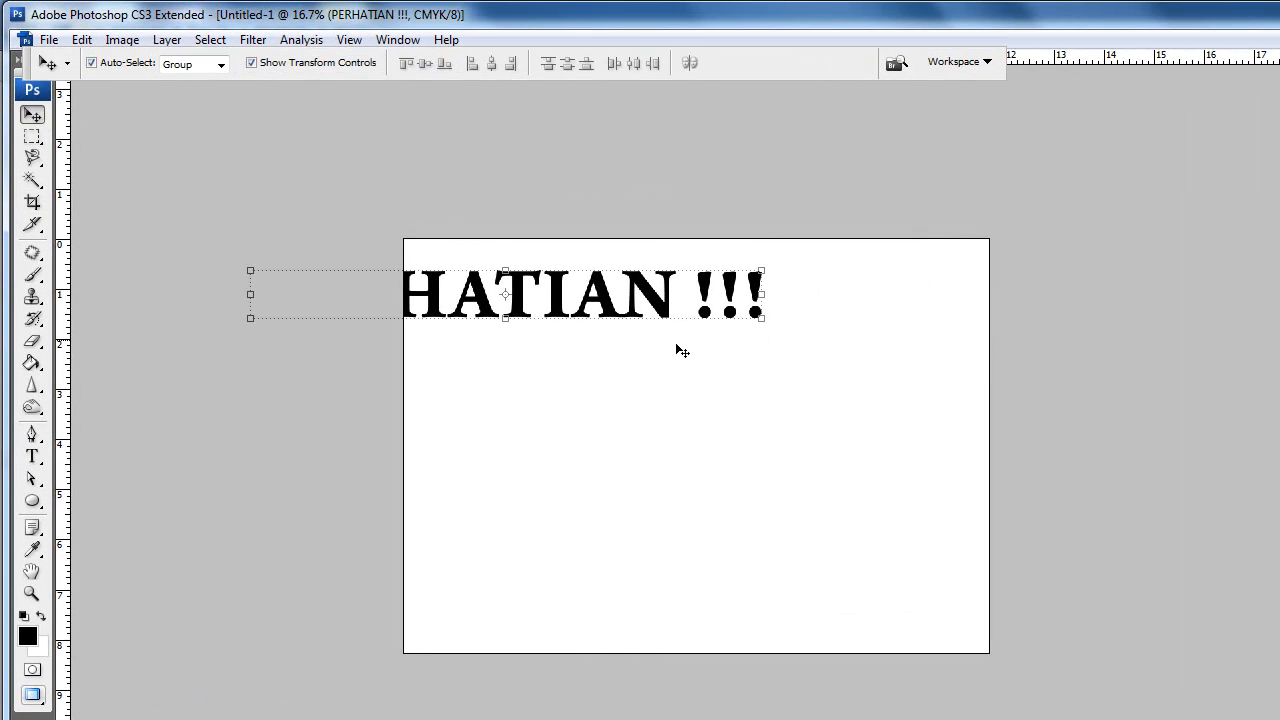
{"action": "left_click_drag", "start_coordinate": [711, 290], "coordinate": [889, 297]}
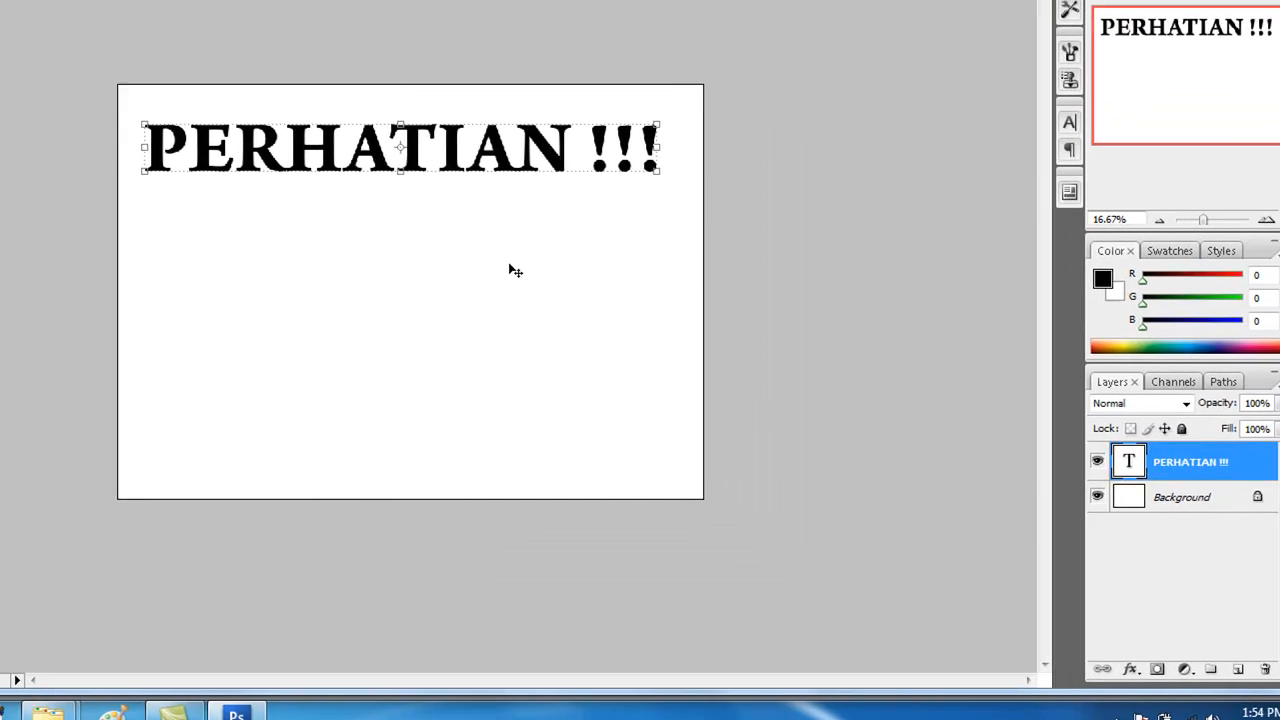
{"action": "left_click", "coordinate": [798, 420]}
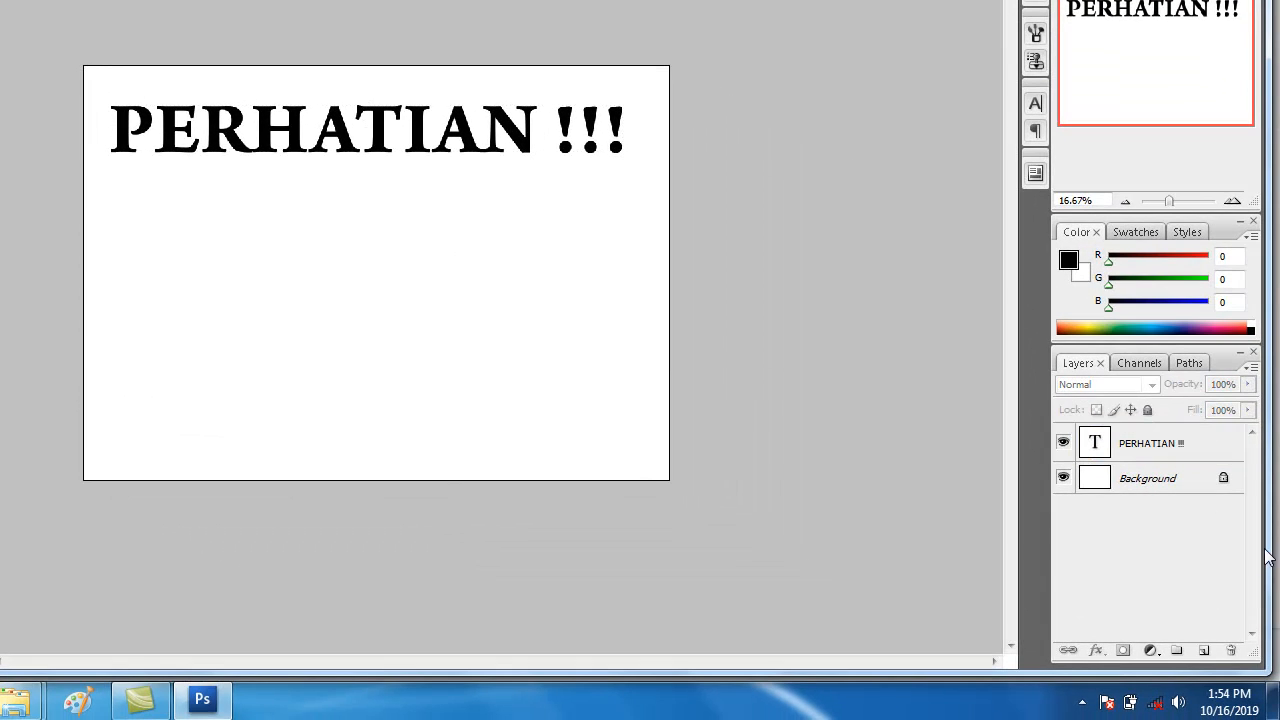
- Add a new layer beneath the heading and fill a full-width band about 2.3 inches tall with black behind the text
{"action": "left_click", "coordinate": [1204, 650]}
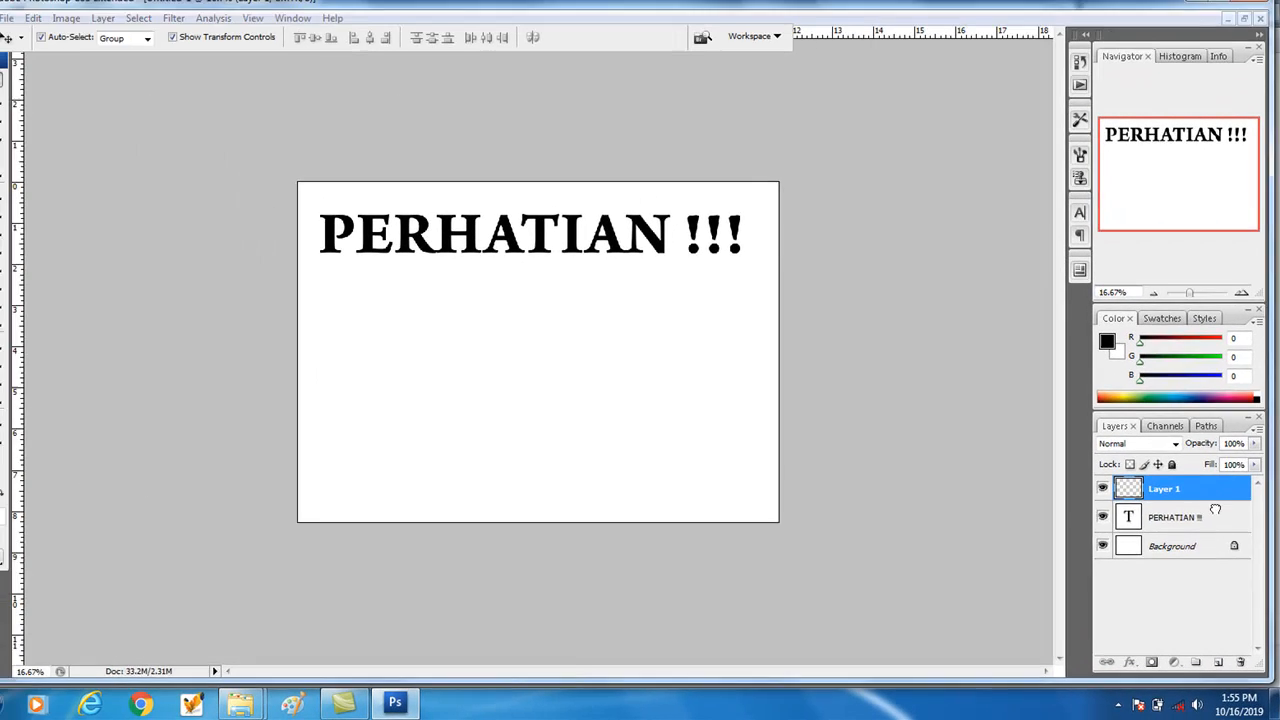
{"action": "left_click_drag", "start_coordinate": [1215, 510], "coordinate": [1217, 536]}
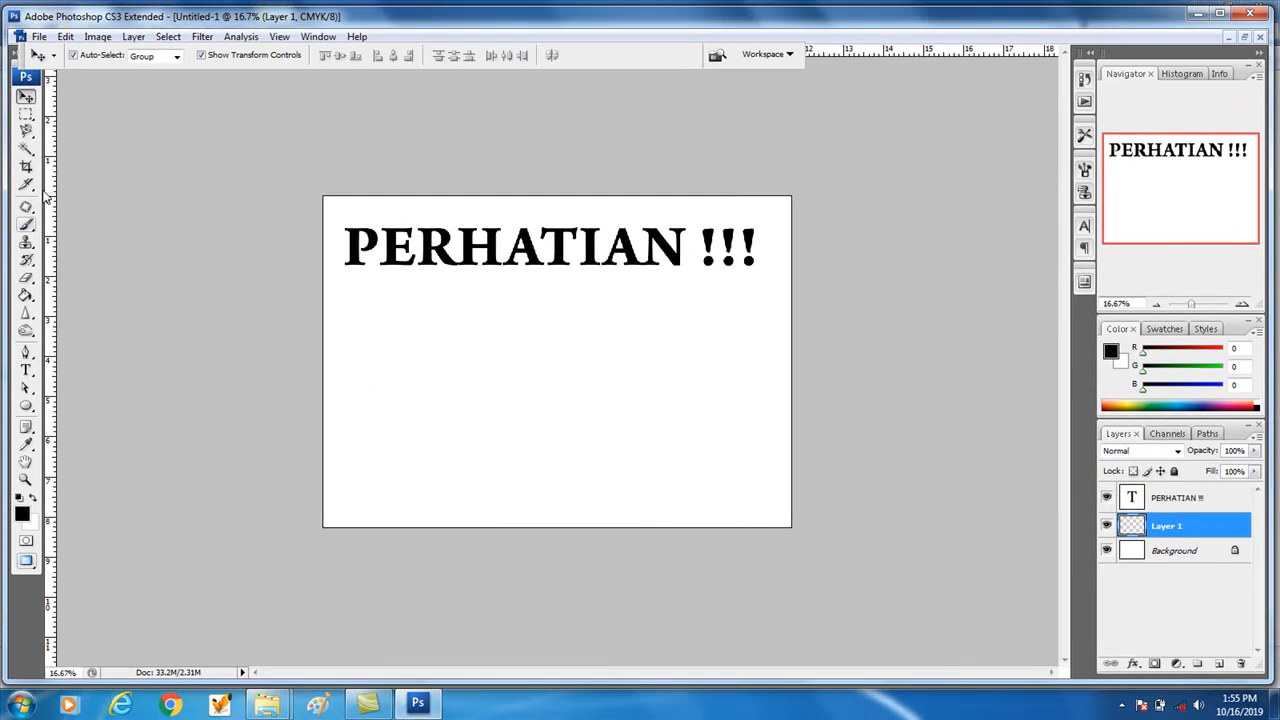
{"action": "left_click", "coordinate": [26, 114]}
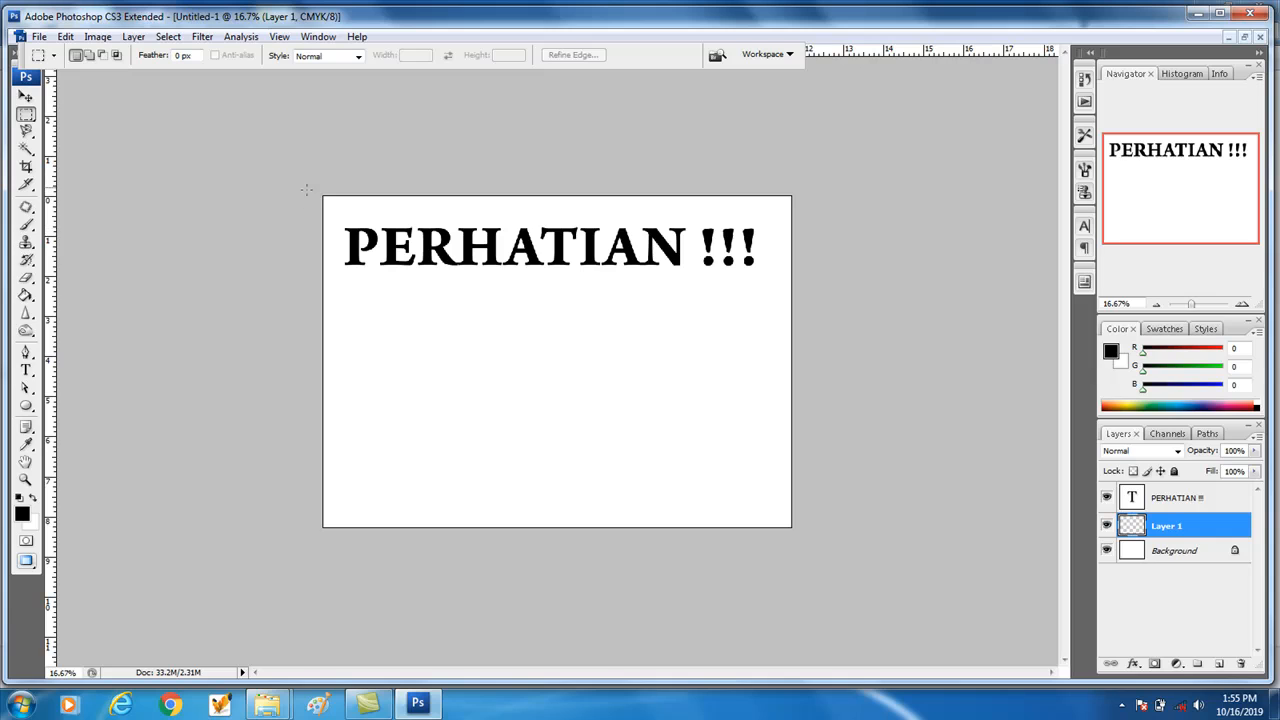
{"action": "left_click_drag", "start_coordinate": [406, 280], "coordinate": [802, 287]}
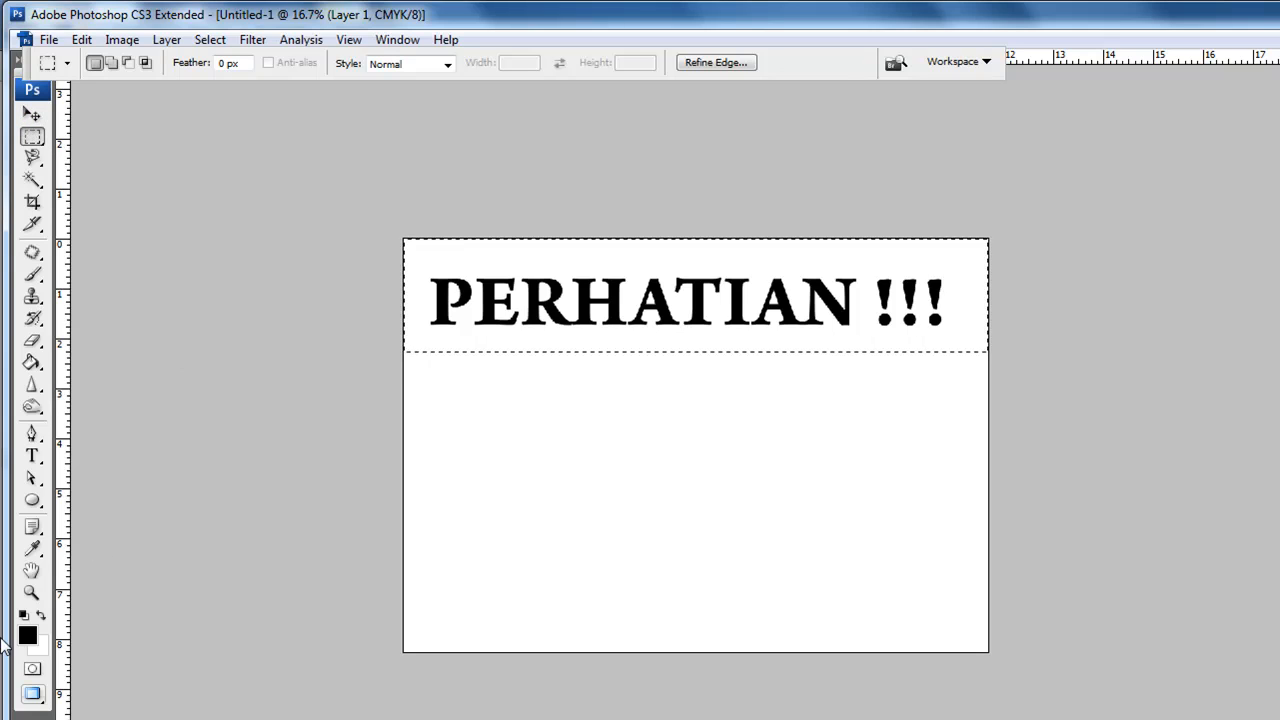
{"action": "key", "text": "alt+BackSpace"}
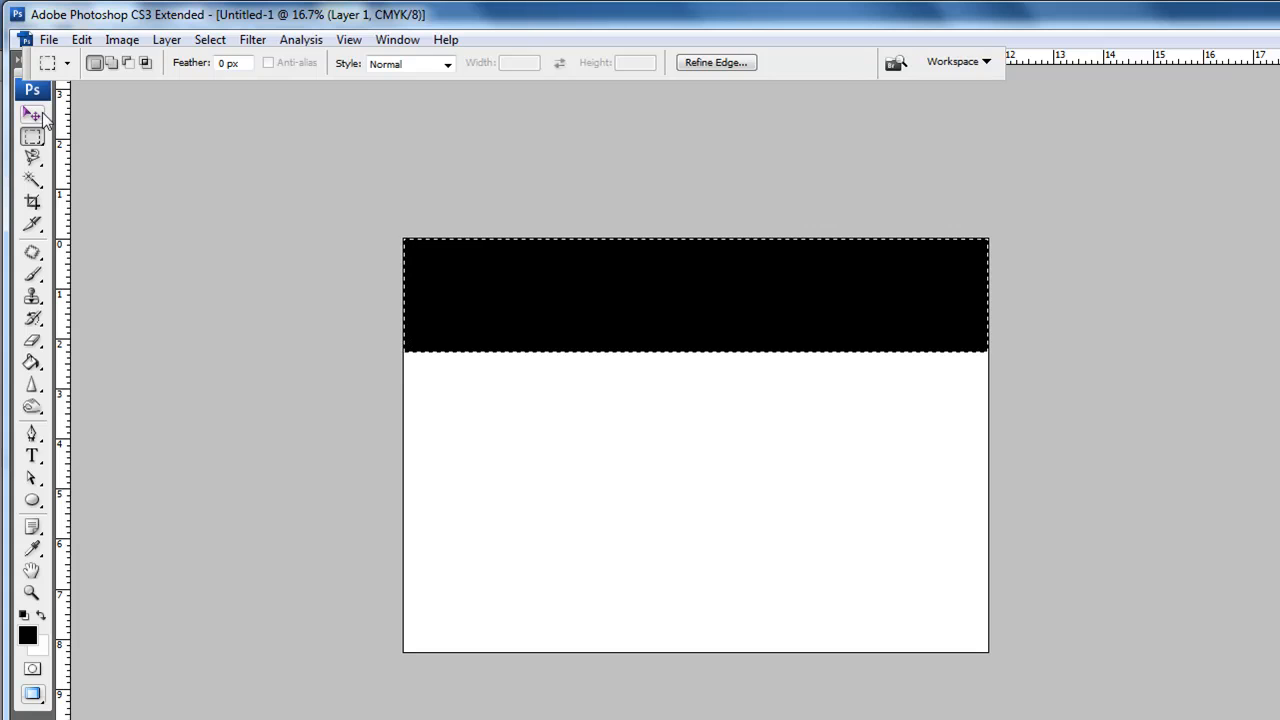
{"action": "key", "text": "v"}
- Change the text color of the "PERHATIAN !!!" heading to white
{"action": "left_click", "coordinate": [1279, 612], "text": "shift"}
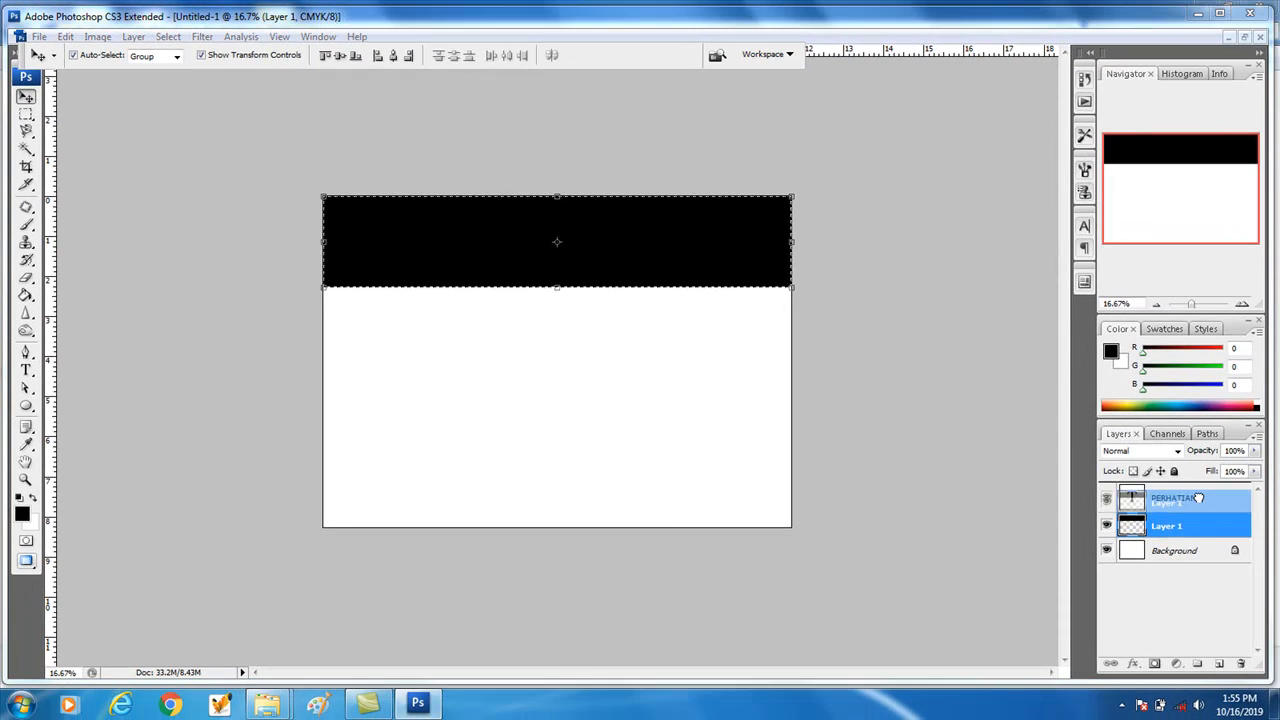
{"action": "left_click", "coordinate": [1148, 523]}
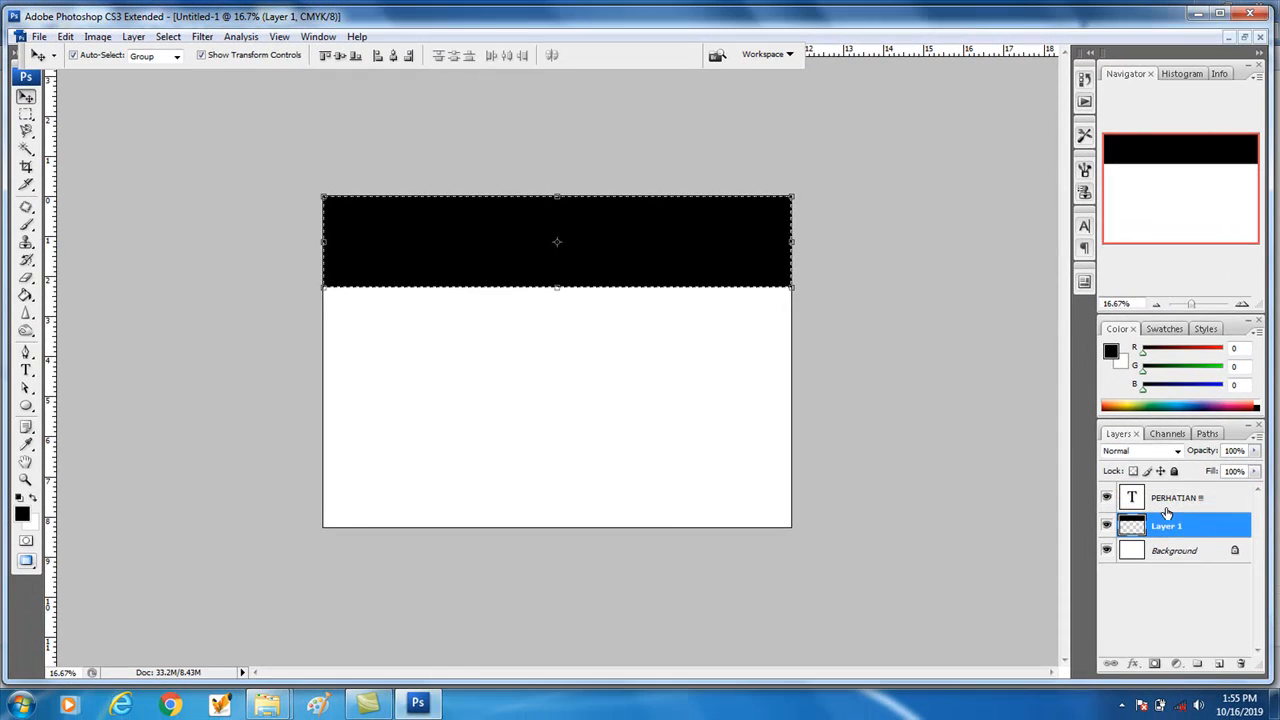
{"action": "double_click", "coordinate": [1132, 497]}
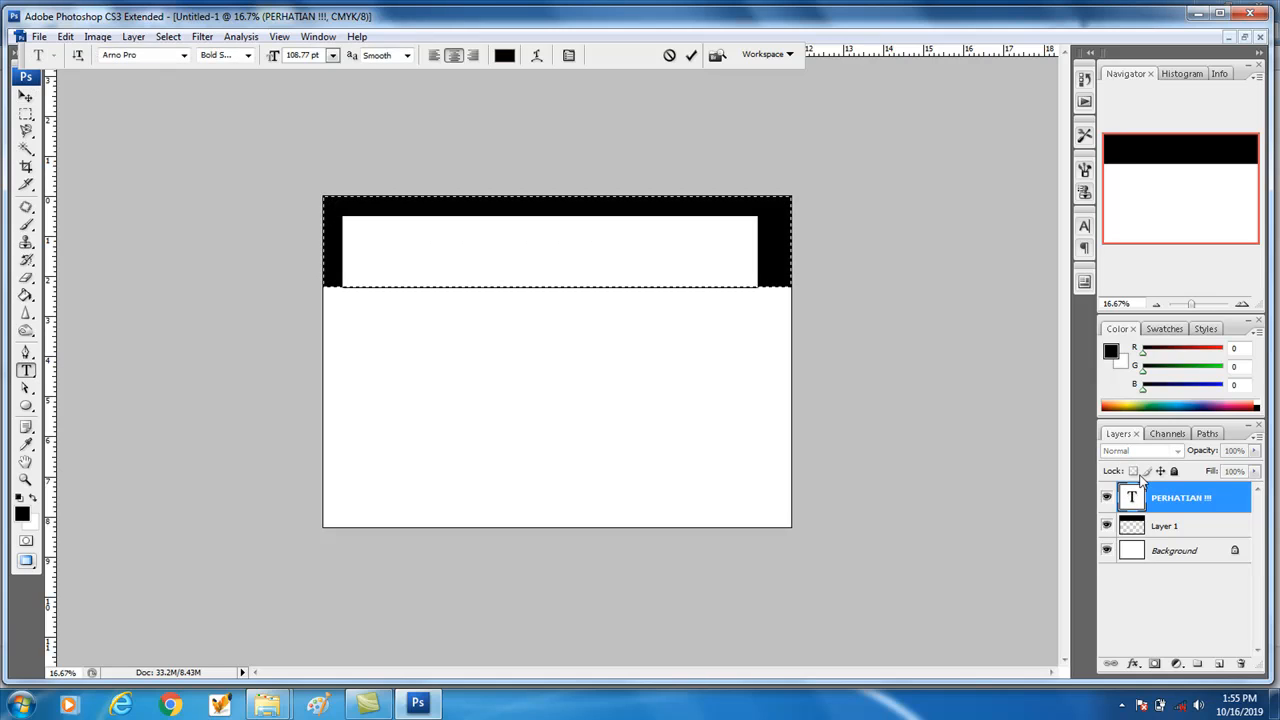
{"action": "left_click", "coordinate": [504, 55]}
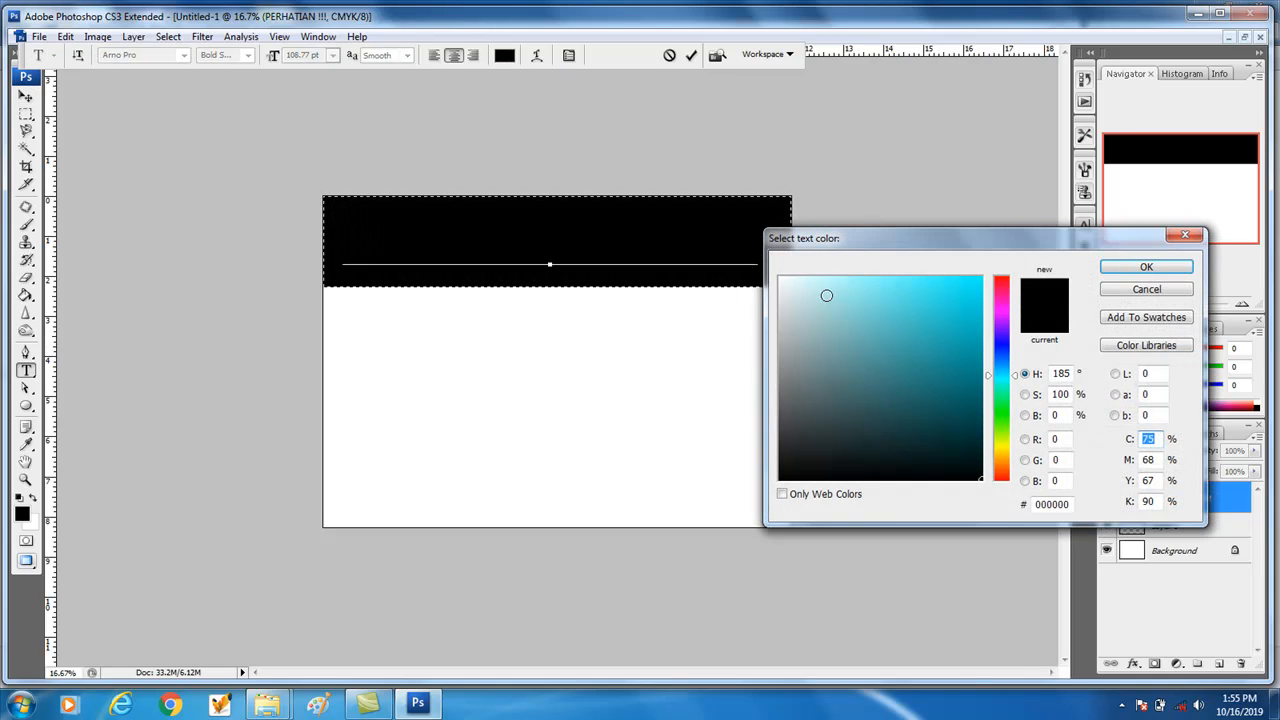
{"action": "left_click_drag", "start_coordinate": [826, 294], "coordinate": [779, 277]}
{"action": "left_click", "coordinate": [1150, 266]}
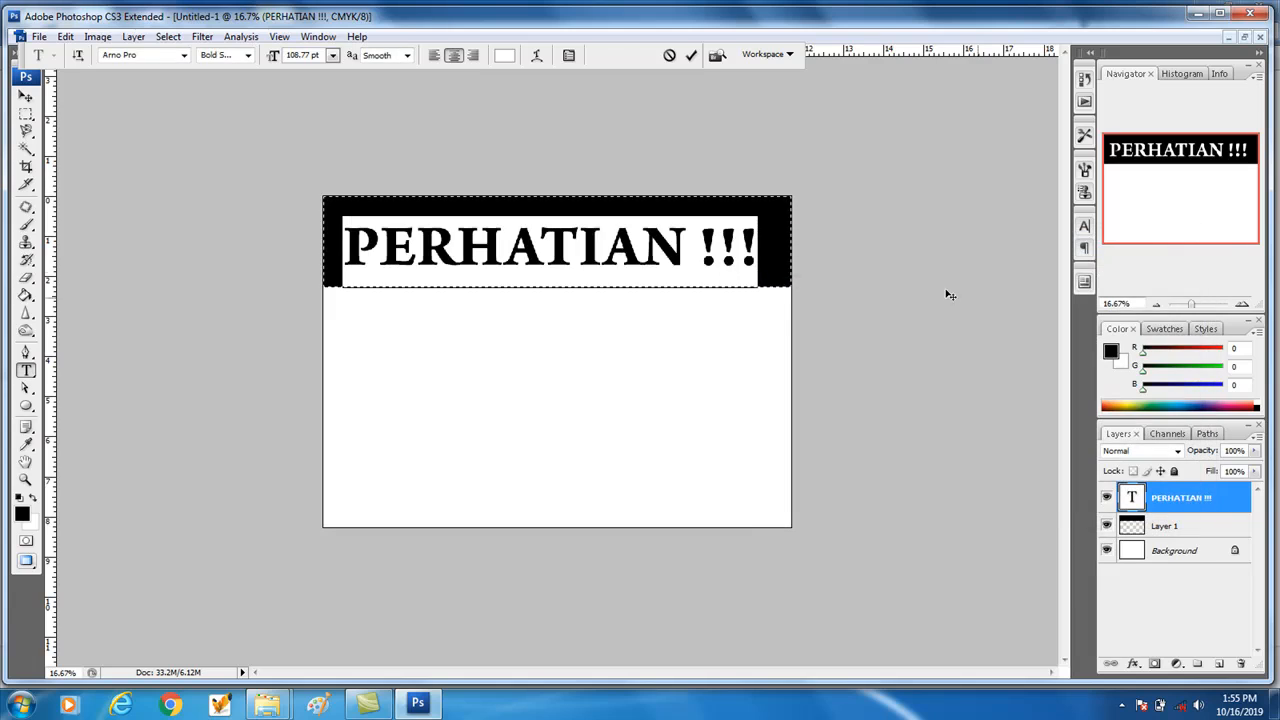
- Apply the heading's color change and deselect the band-shaped selection
{"action": "left_click", "coordinate": [691, 56]}
{"action": "key", "text": "v"}
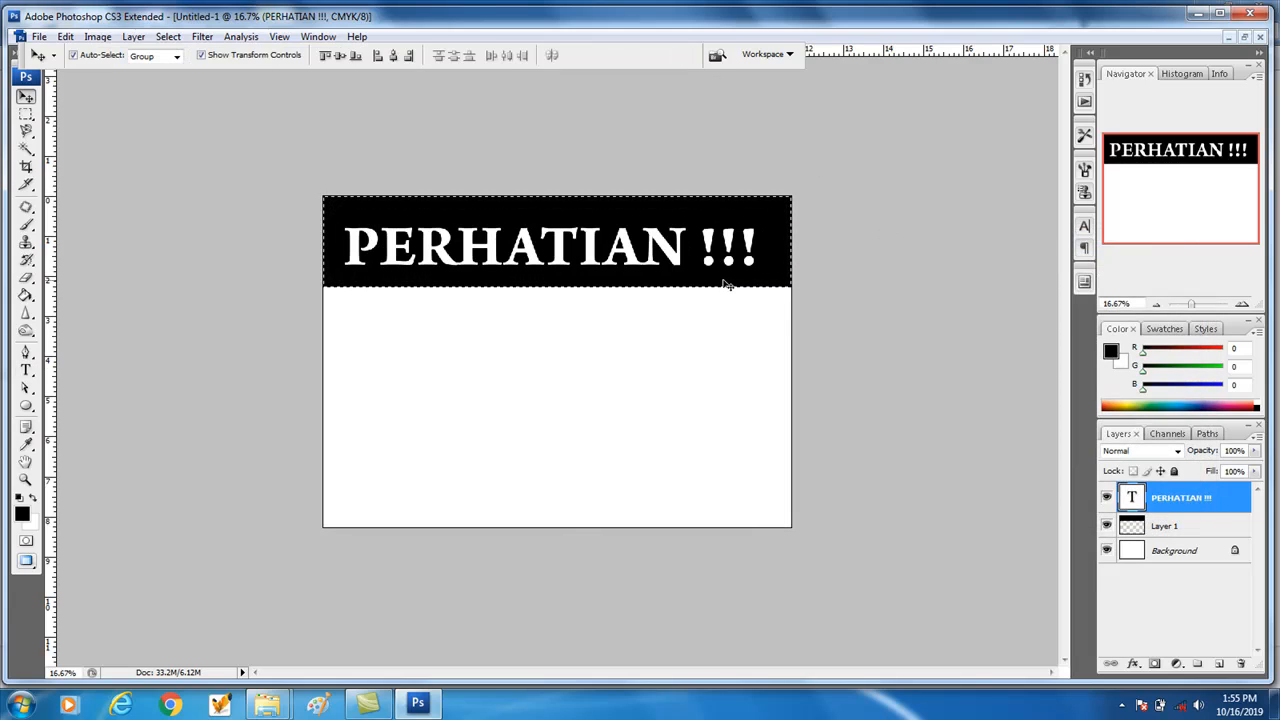
{"action": "key", "text": "ctrl+d"}
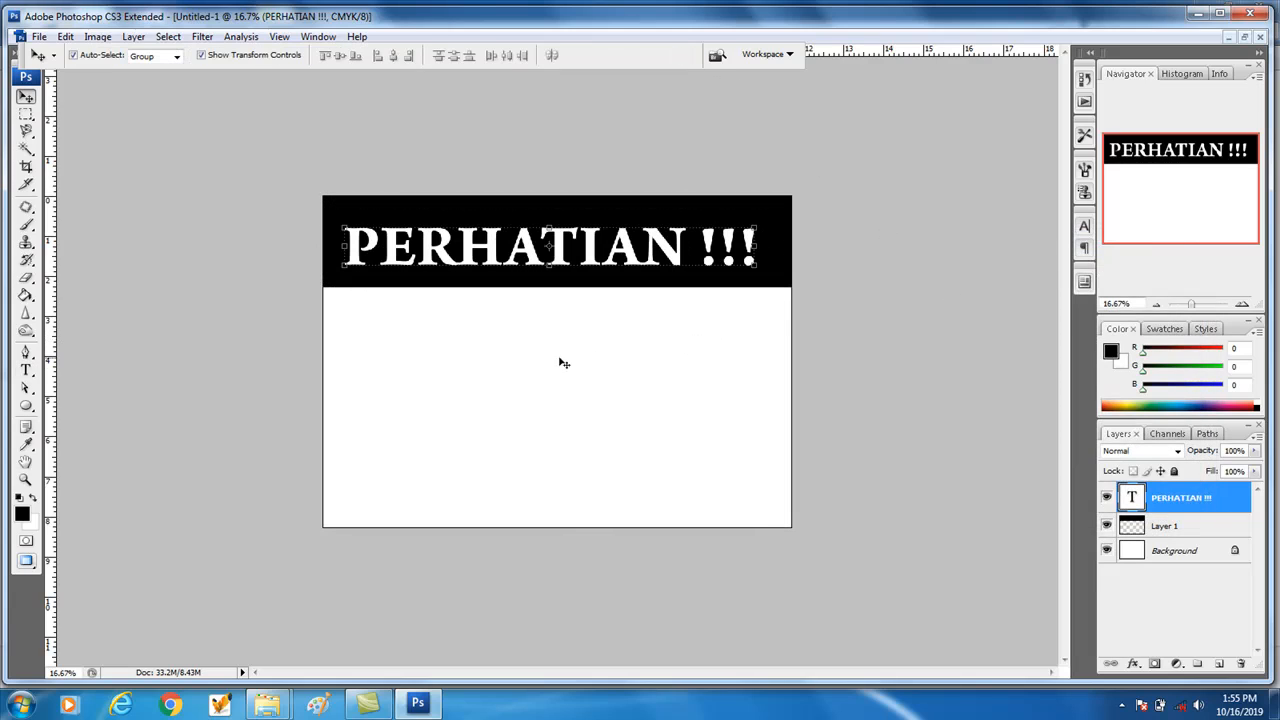
- Enlarge the "PERHATIAN !!!" heading to nearly the full page width and center it horizontally on the black band
{"action": "left_click", "coordinate": [298, 309]}
{"action": "left_click", "coordinate": [678, 256]}
{"action": "left_click_drag", "start_coordinate": [757, 230], "coordinate": [767, 207]}
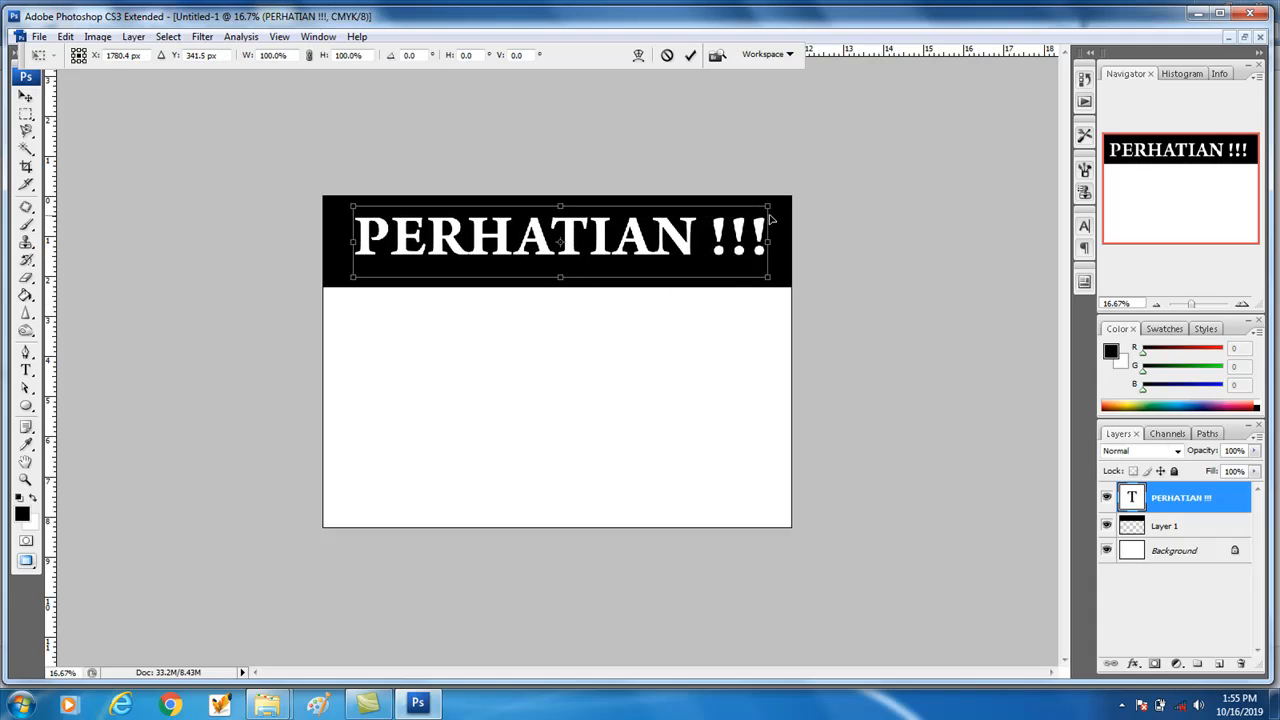
{"action": "left_click_drag", "start_coordinate": [353, 279], "coordinate": [323, 282]}
{"action": "left_click_drag", "start_coordinate": [618, 241], "coordinate": [630, 238]}
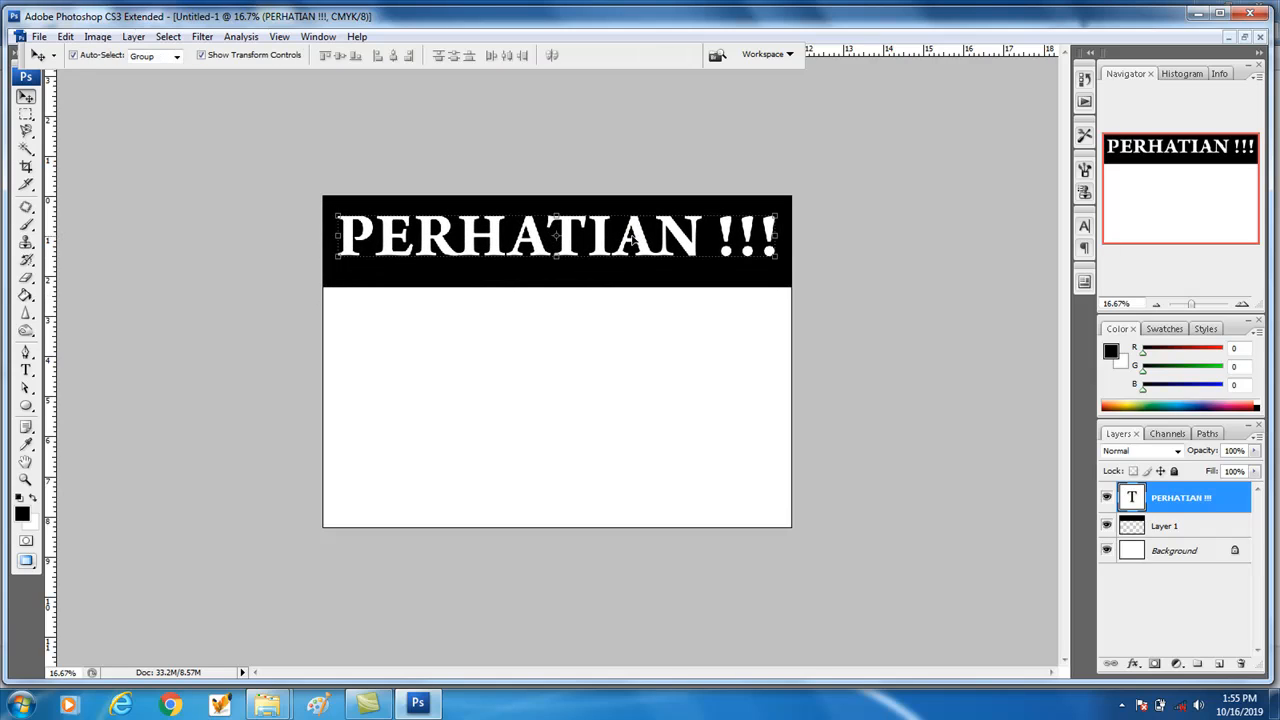
{"action": "key", "text": "Return"}
- Start a new text line in the blank area below the black band and set its color to black (000000)
{"action": "left_click", "coordinate": [26, 369]}
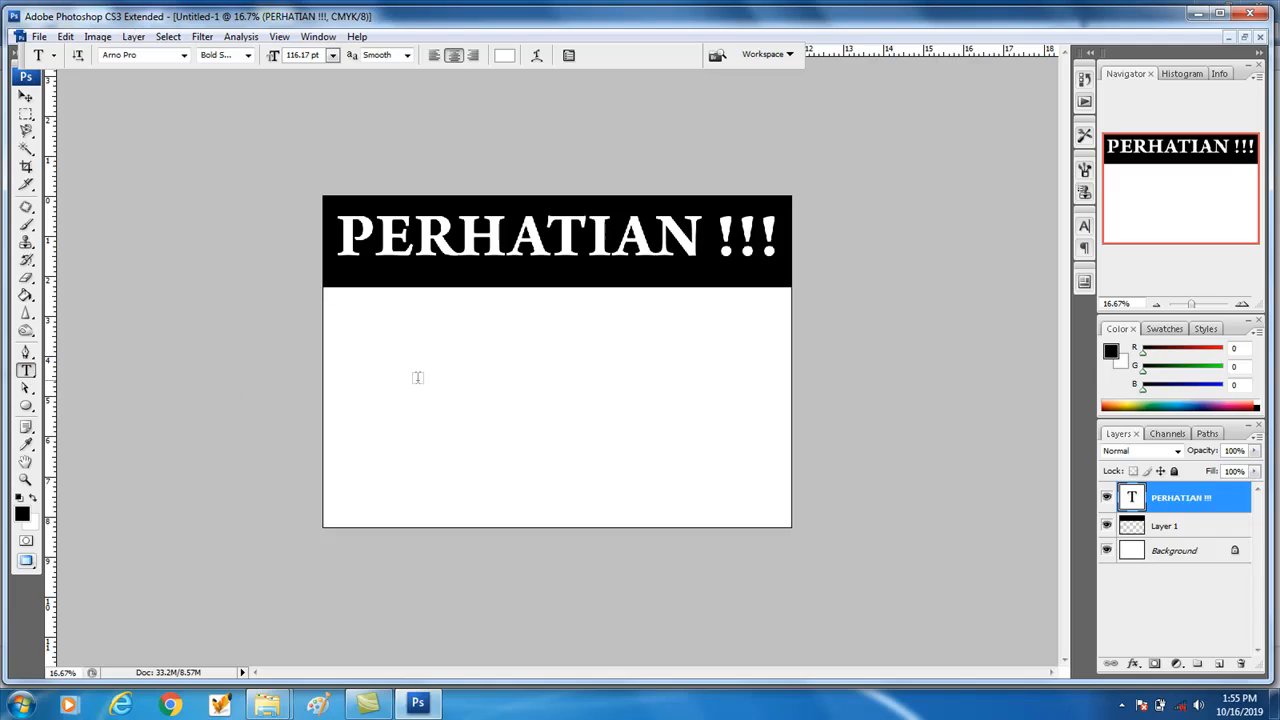
{"action": "left_click", "coordinate": [424, 347]}
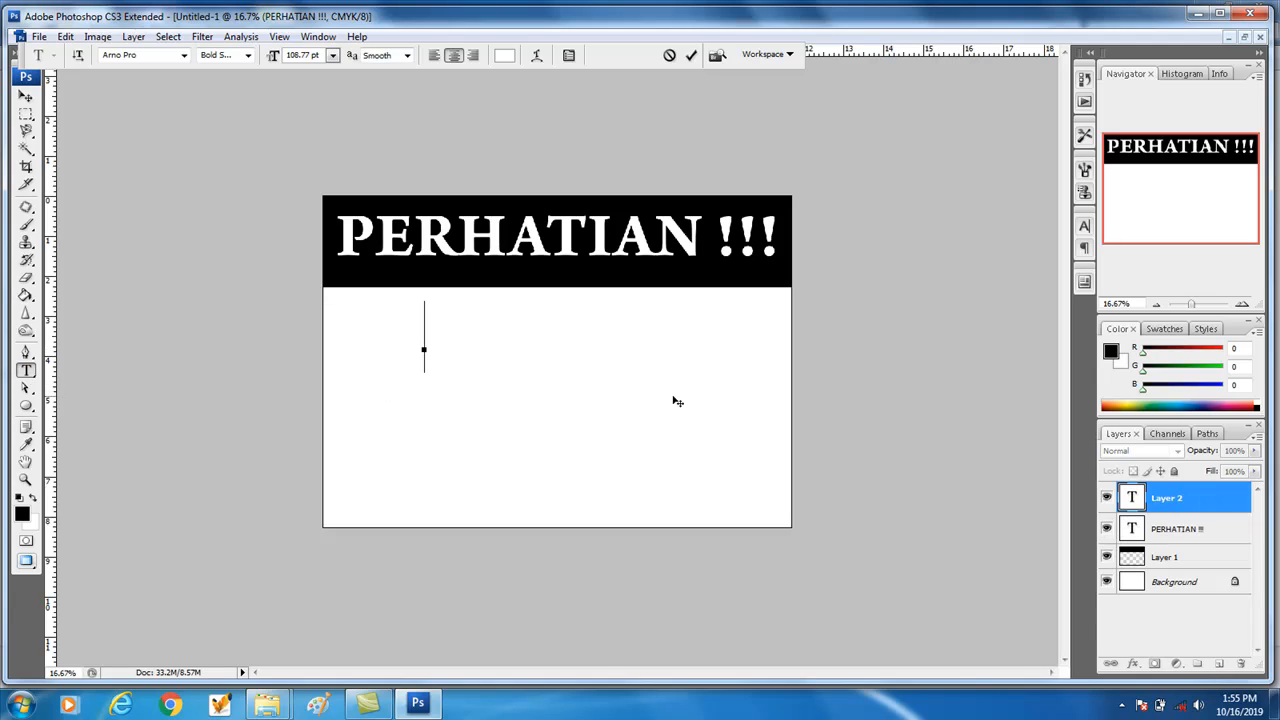
{"action": "type", "text": "ER"}
{"action": "key", "text": "BackSpace"}
{"action": "key", "text": "BackSpace"}
{"action": "key", "text": "BackSpace"}
{"action": "key", "text": "BackSpace"}
{"action": "left_click", "coordinate": [508, 60]}
{"action": "left_click_drag", "start_coordinate": [880, 421], "coordinate": [778, 482]}
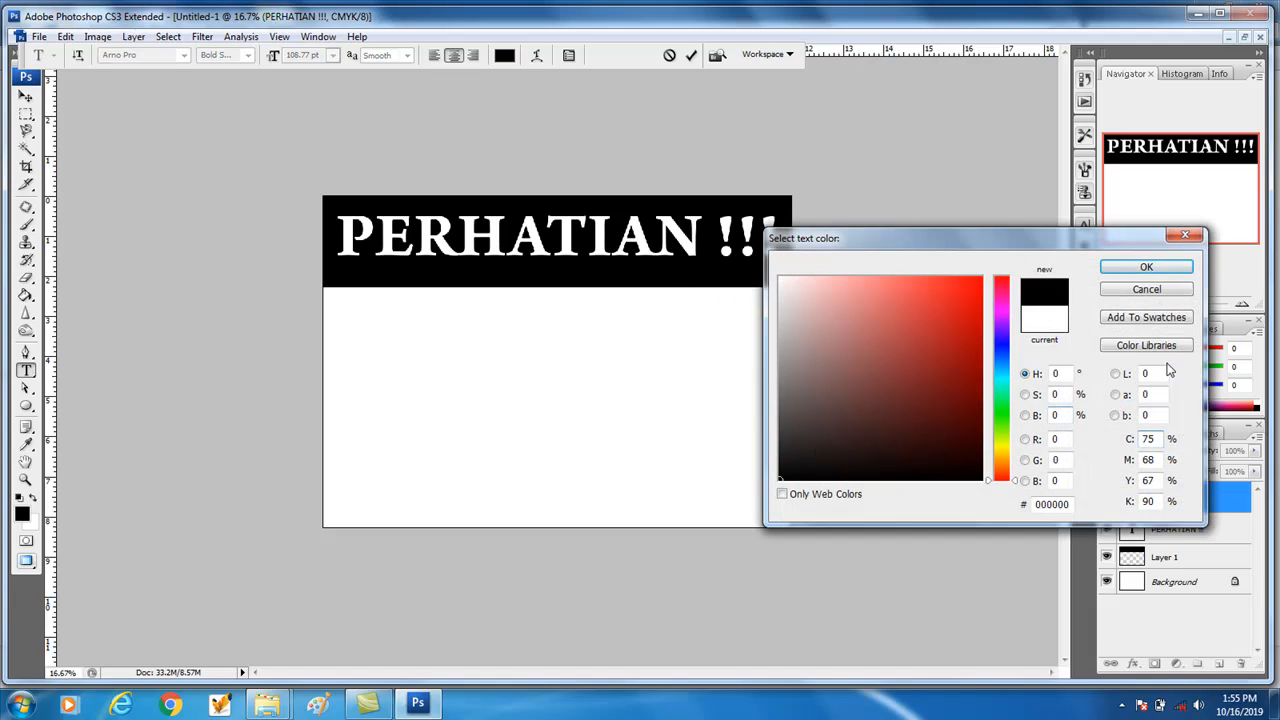
{"action": "left_click", "coordinate": [1155, 271]}
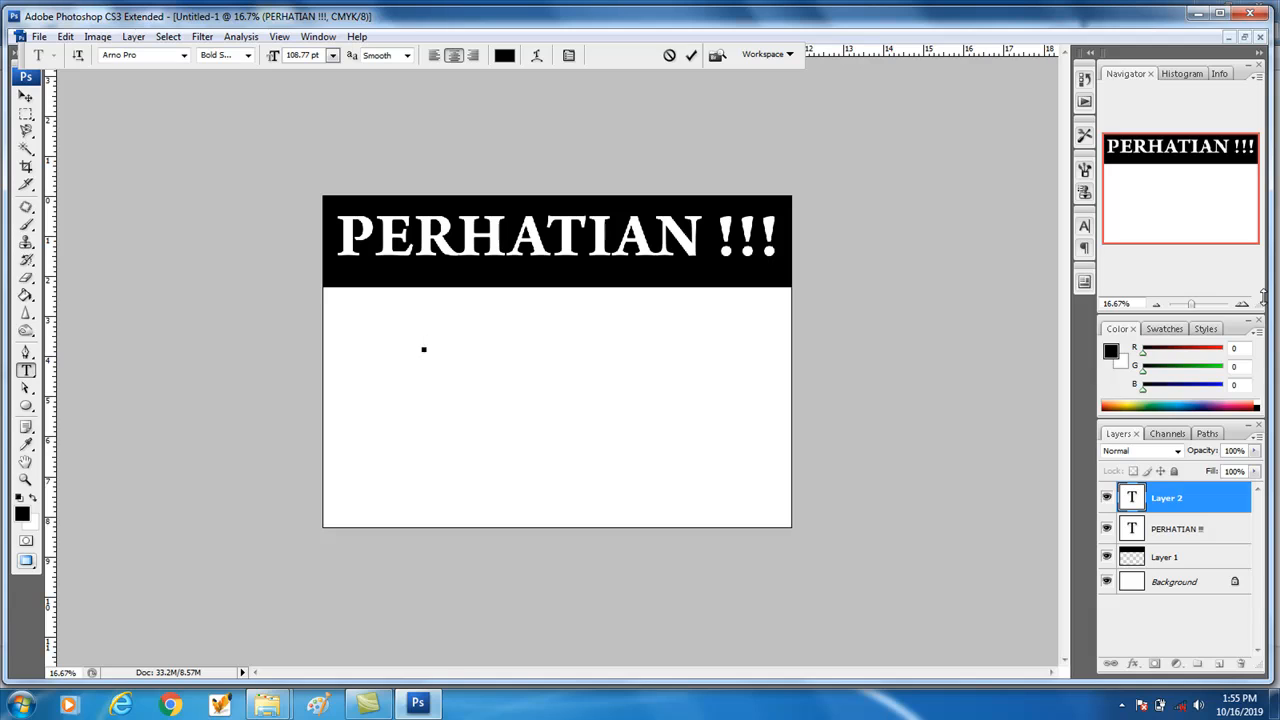
- Enter the text "LAPTOP" and move it fully onto the page, near the middle below the band
{"action": "type", "text": "LAPTOP"}
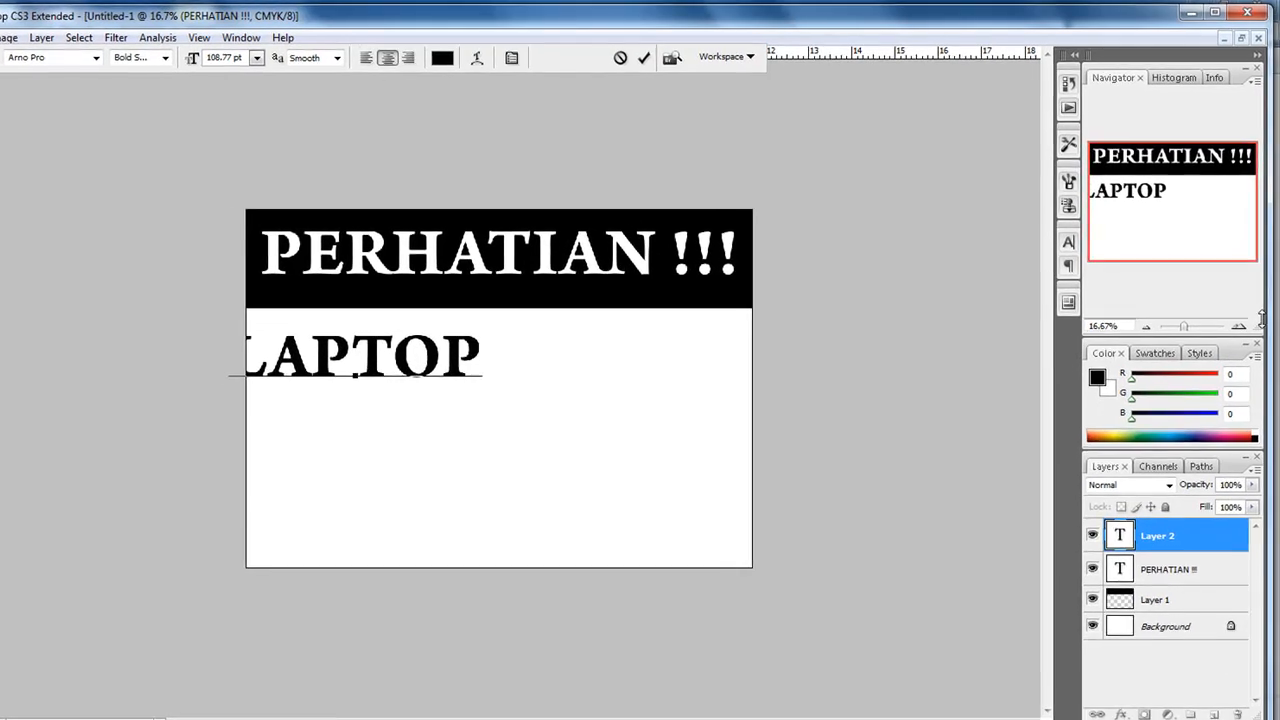
{"action": "key", "text": "Return"}
{"action": "type", "text": "TAM"}
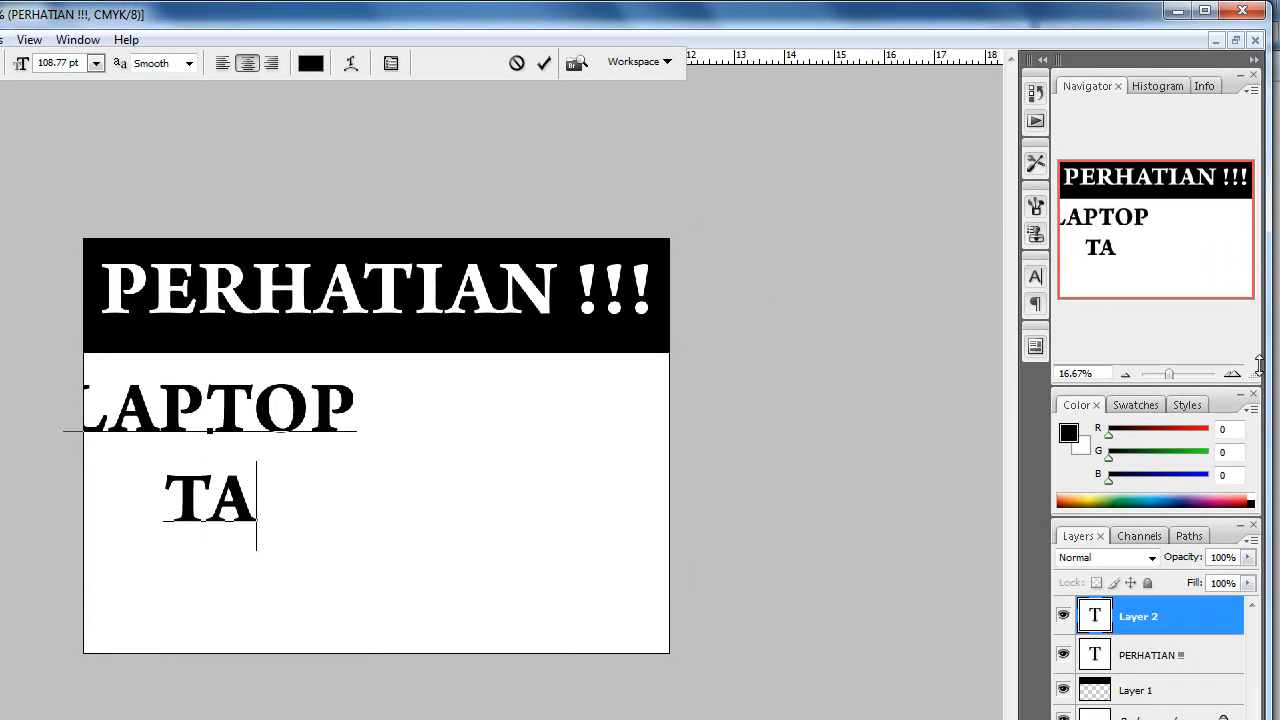
{"action": "key", "text": "BackSpace"}
{"action": "key", "text": "BackSpace"}
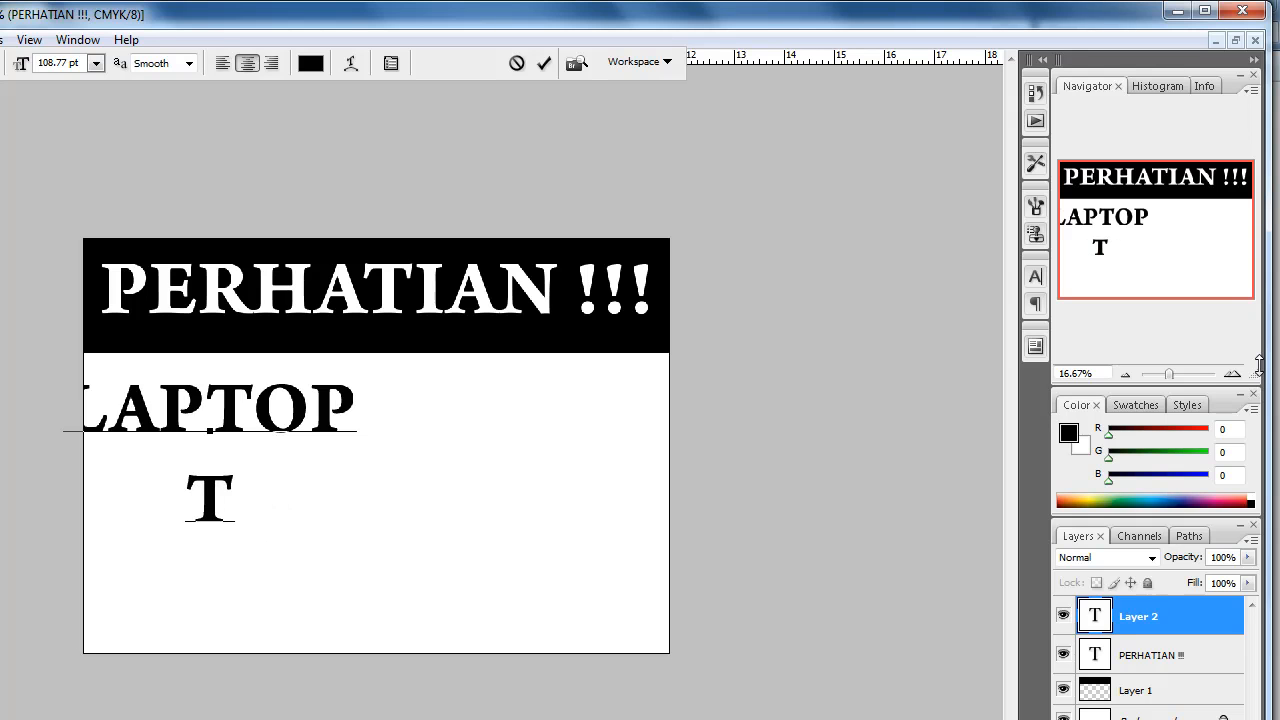
{"action": "key", "text": "BackSpace"}
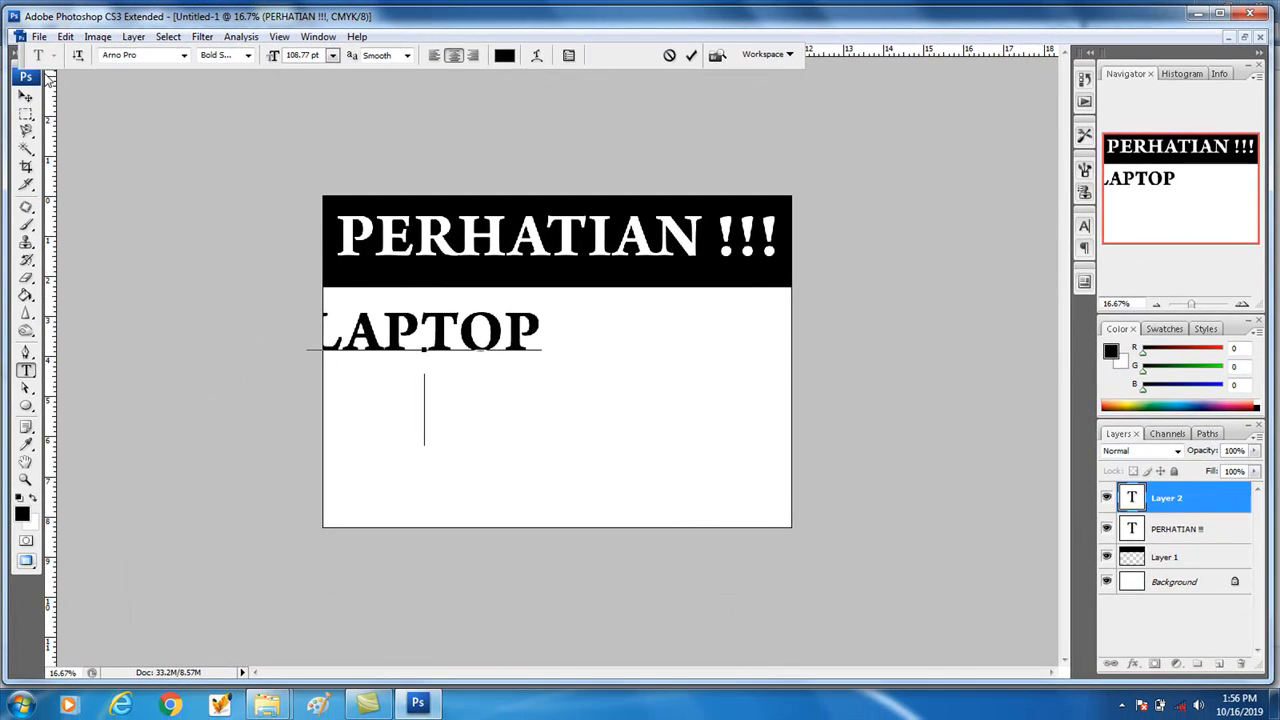
{"action": "left_click", "coordinate": [26, 96]}
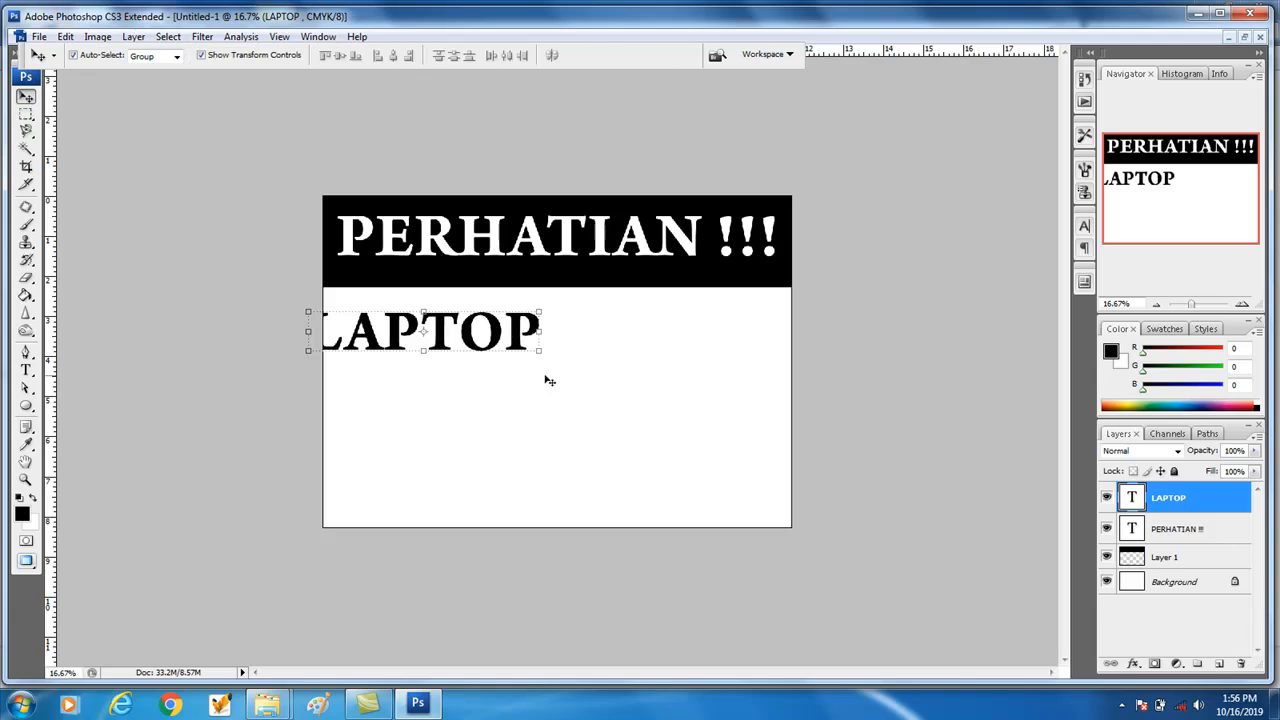
{"action": "left_click_drag", "start_coordinate": [522, 331], "coordinate": [642, 338]}
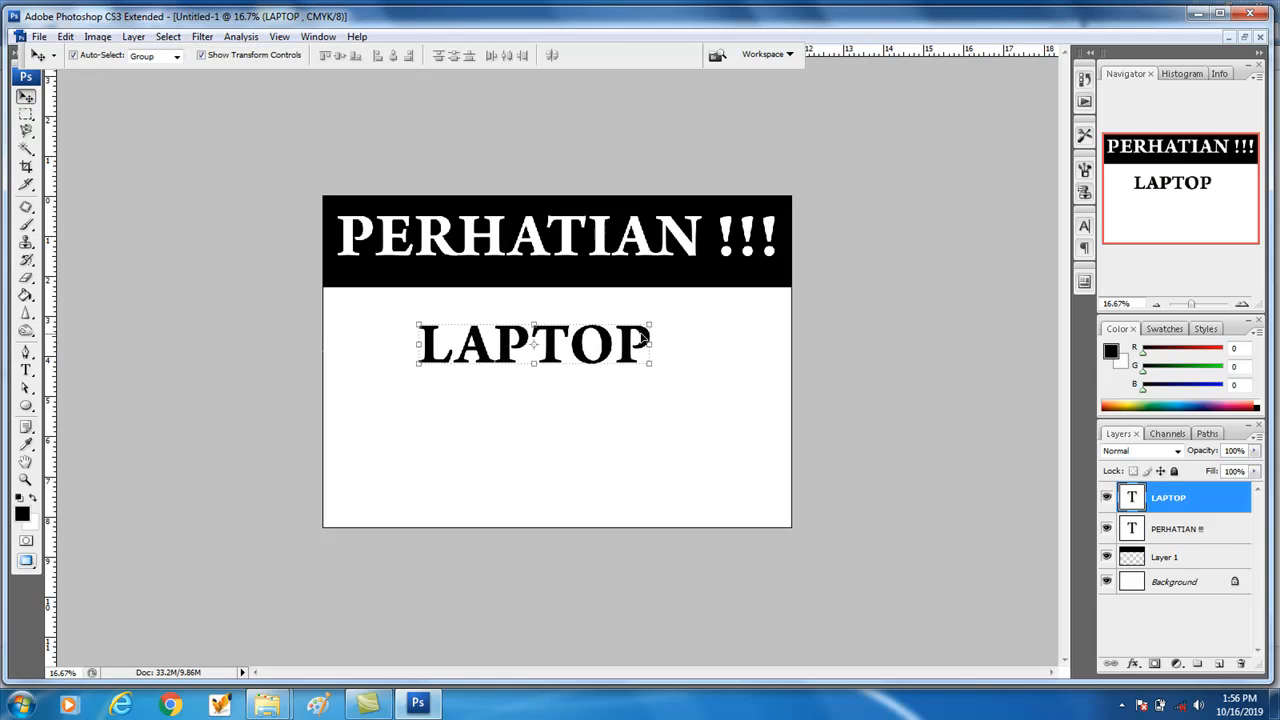
- Duplicate the "LAPTOP" text layer and change the copy's text to "Tambah"
{"action": "left_click_drag", "start_coordinate": [1133, 497], "coordinate": [1218, 663]}
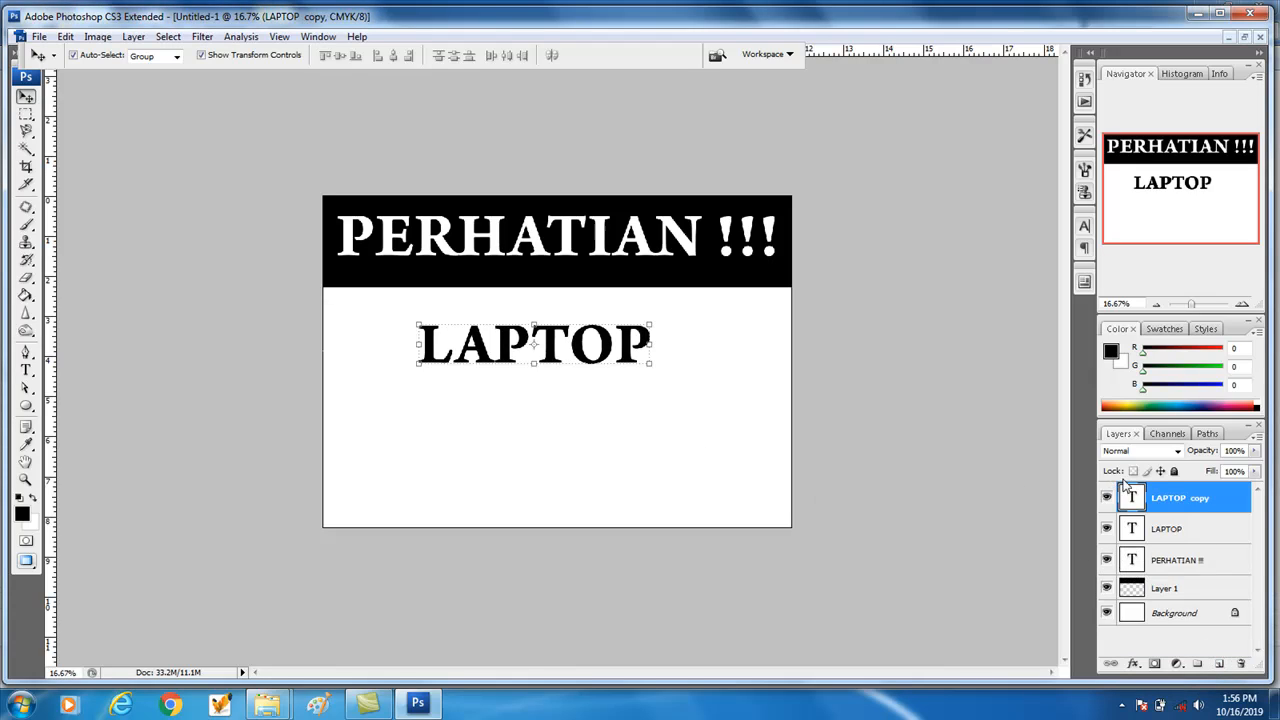
{"action": "double_click", "coordinate": [1130, 497]}
{"action": "type", "text": "TA"}
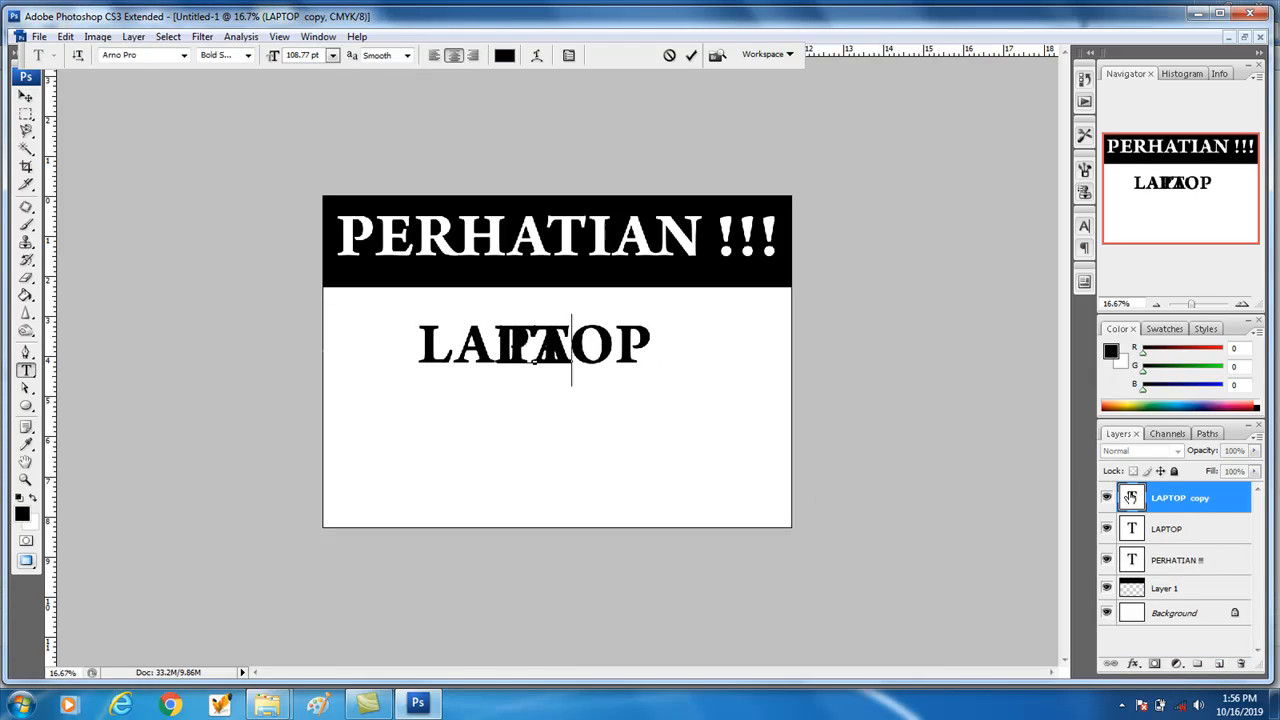
{"action": "key", "text": "BackSpace"}
{"action": "key", "text": "BackSpace"}
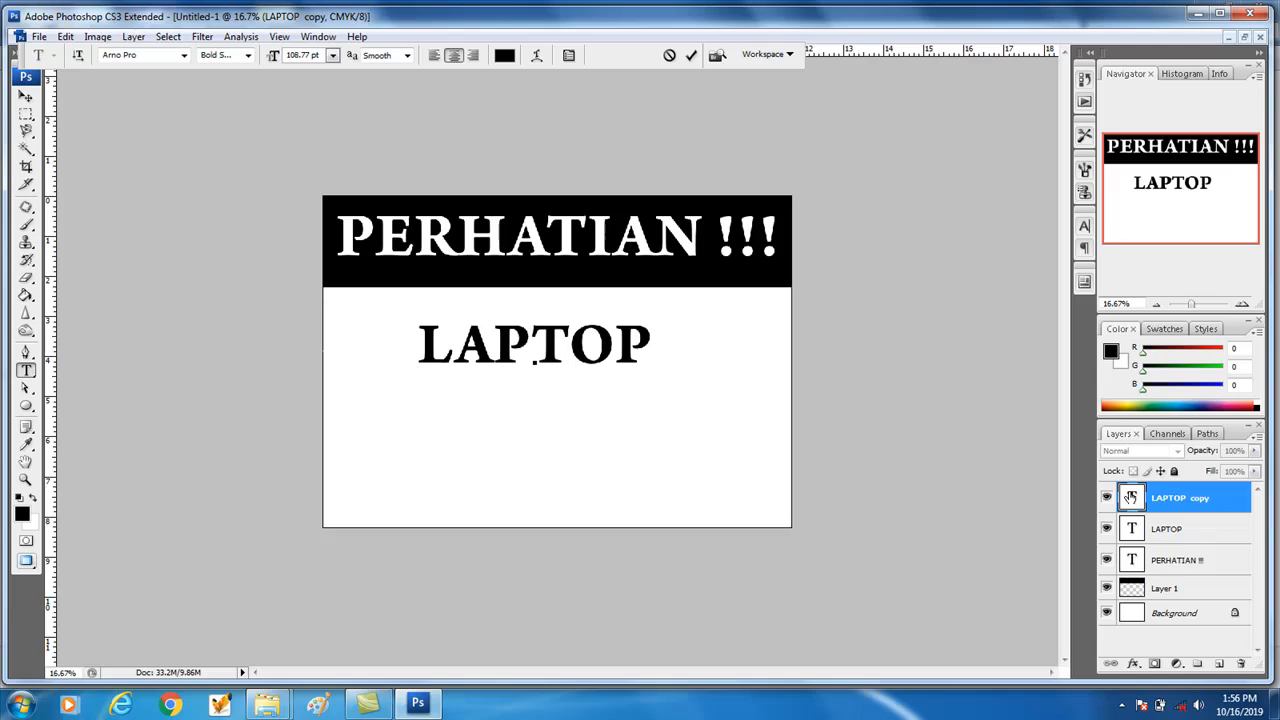
{"action": "type", "text": "Tan"}
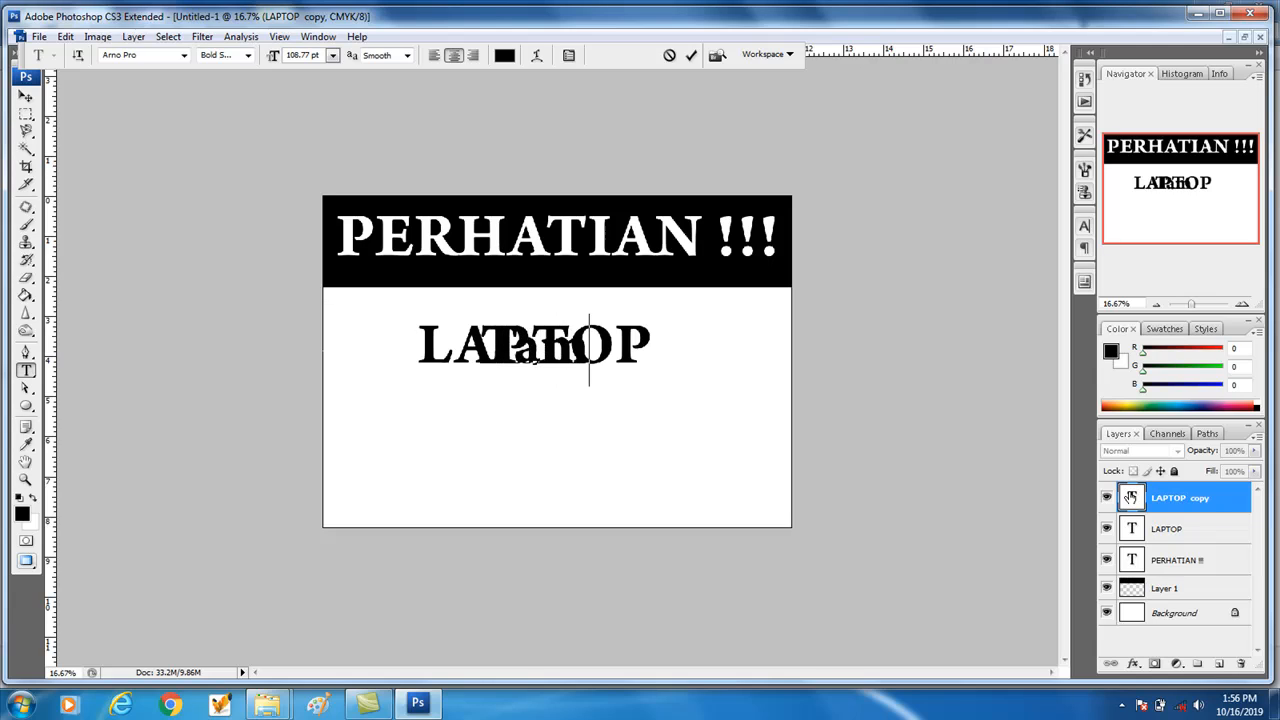
{"action": "type", "text": "bah"}
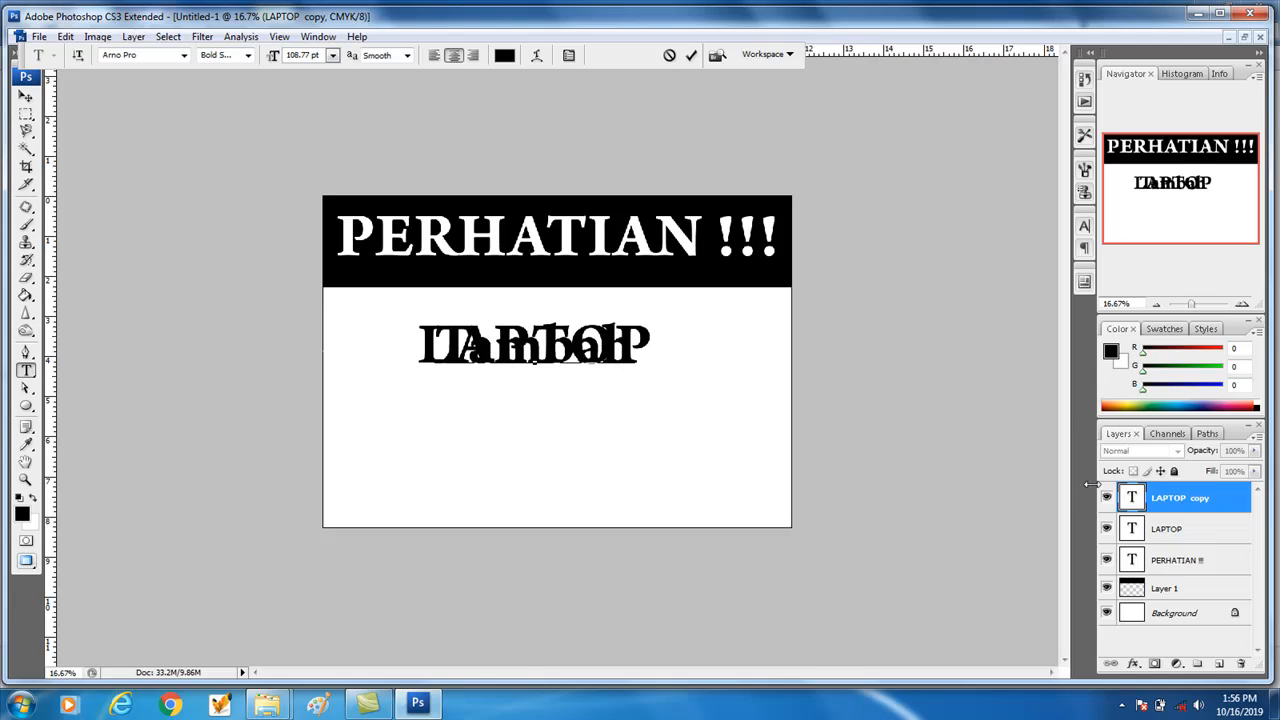
{"action": "left_click", "coordinate": [691, 56]}
{"action": "key", "text": "v"}
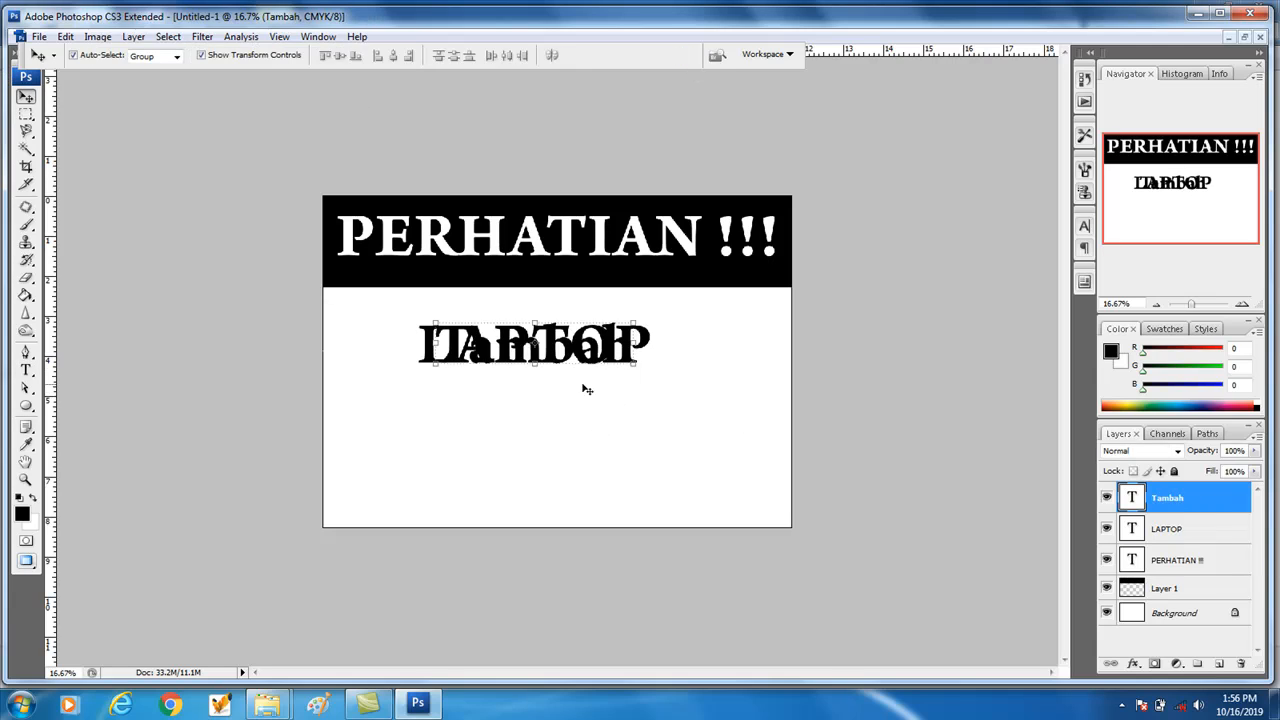
- Move the "Tambah" text down and slightly right so it sits clear below "LAPTOP"
{"action": "key", "text": "shift+Down"}
{"action": "key", "text": "shift+Down"}
{"action": "key", "text": "shift+Down"}
{"action": "key", "text": "shift+Down"}
{"action": "key", "text": "shift+Down"}
{"action": "key", "text": "shift+Down"}
{"action": "key", "text": "shift+Down"}
{"action": "key", "text": "shift+Down"}
{"action": "key", "text": "shift+Down"}
{"action": "key", "text": "shift+Down"}
{"action": "key", "text": "shift+Down"}
{"action": "key", "text": "shift+Down"}
{"action": "key", "text": "shift+Down"}
{"action": "key", "text": "shift+Down"}
{"action": "key", "text": "shift+Down"}
{"action": "key", "text": "shift+Down"}
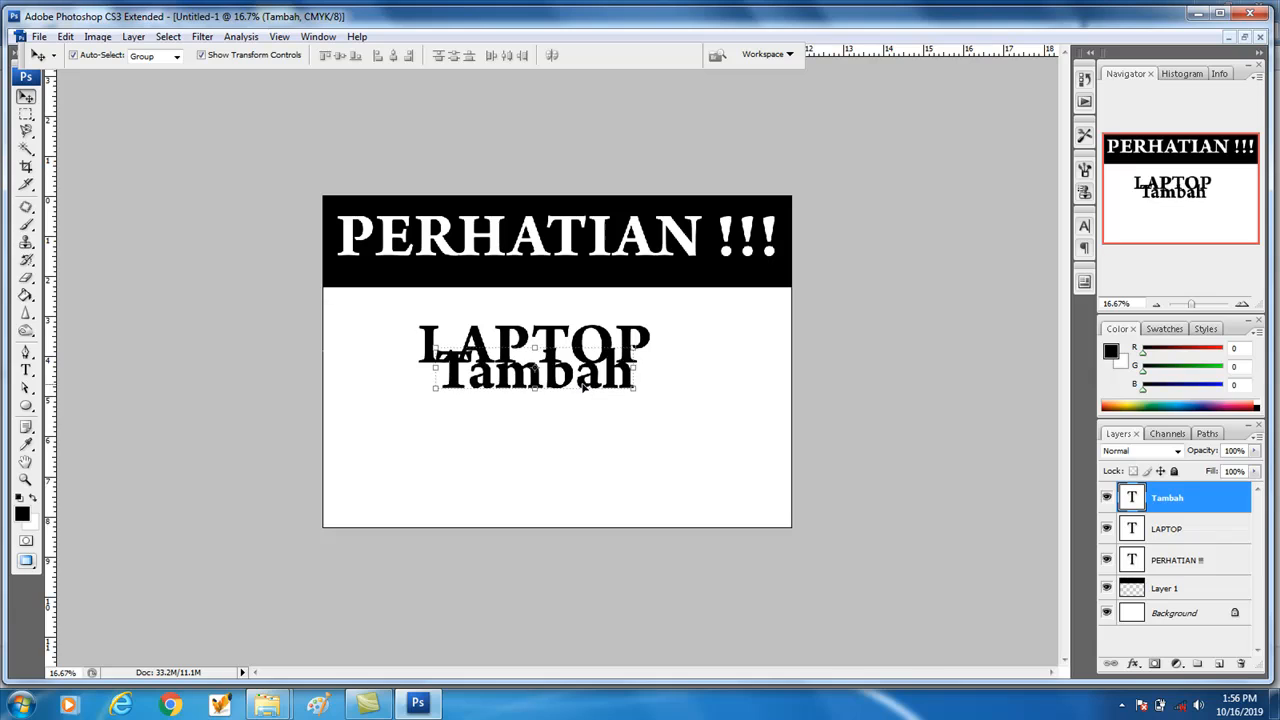
{"action": "left_click_drag", "start_coordinate": [598, 381], "coordinate": [638, 444]}
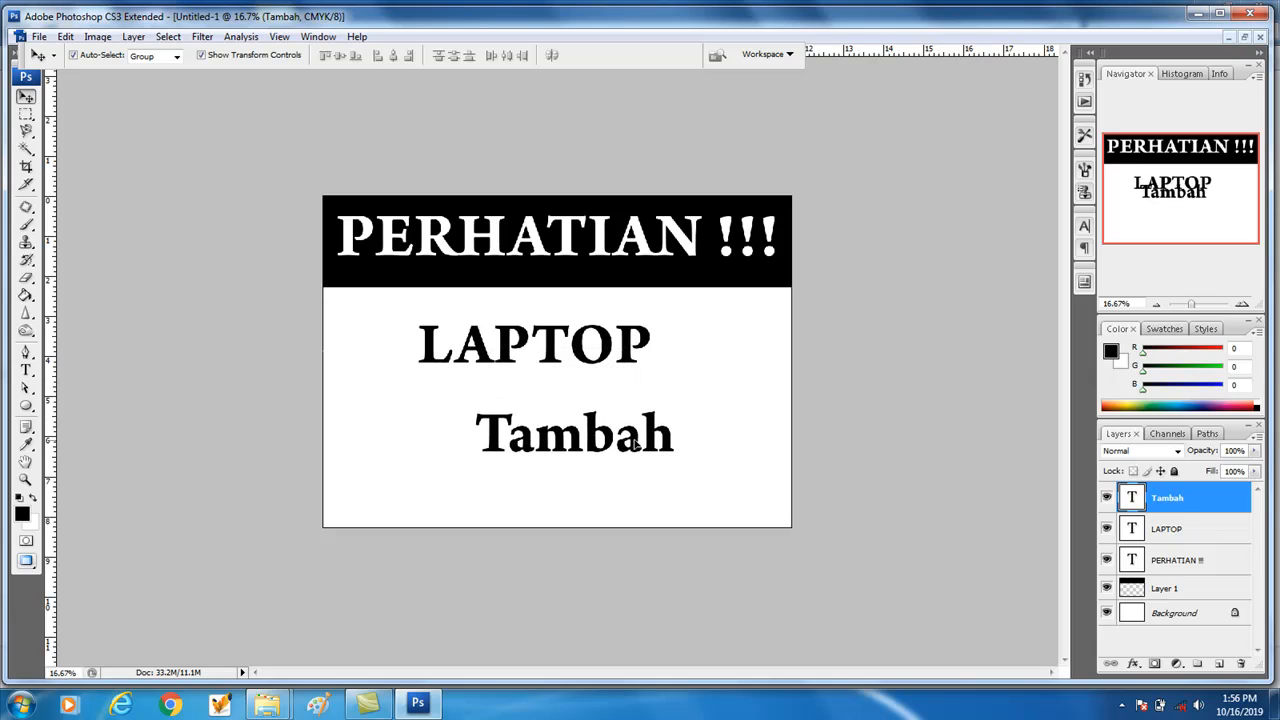
- Duplicate the "Tambah" text layer, place the copy near the page's lower right, and change its text to "Rp. 5.000"
{"action": "left_click_drag", "start_coordinate": [1173, 511], "coordinate": [1219, 663]}
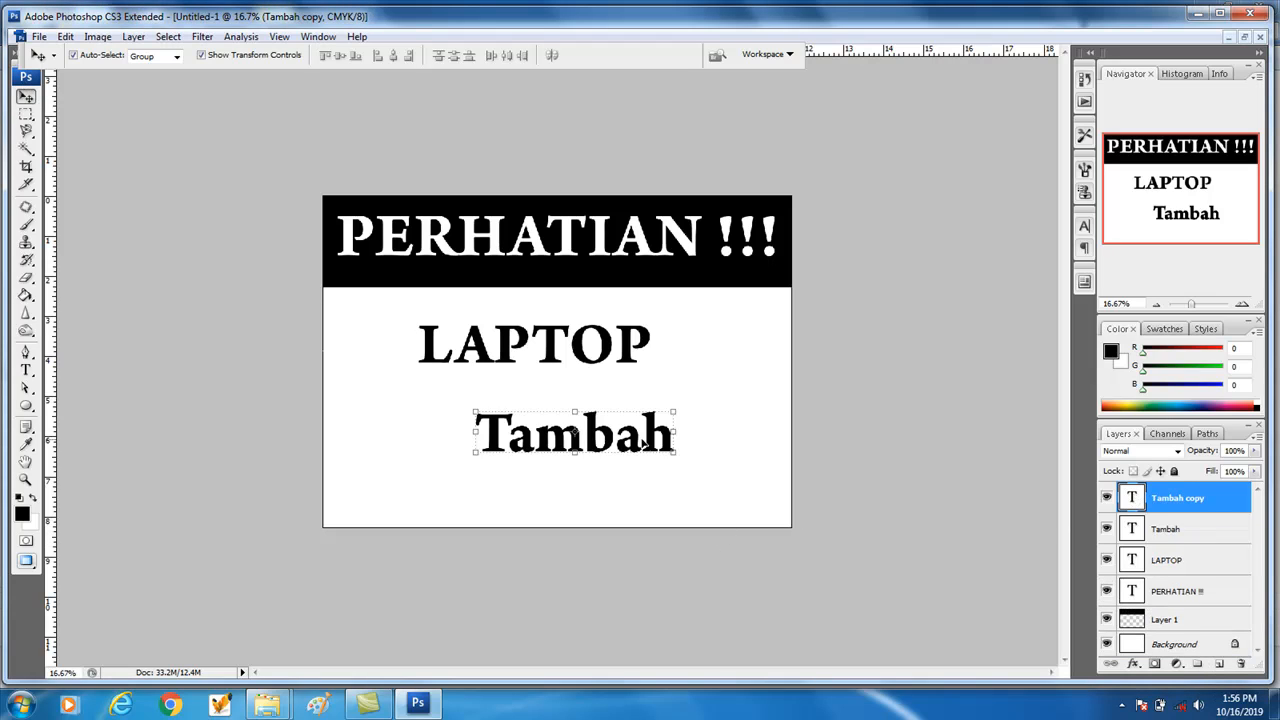
{"action": "left_click_drag", "start_coordinate": [612, 440], "coordinate": [670, 489]}
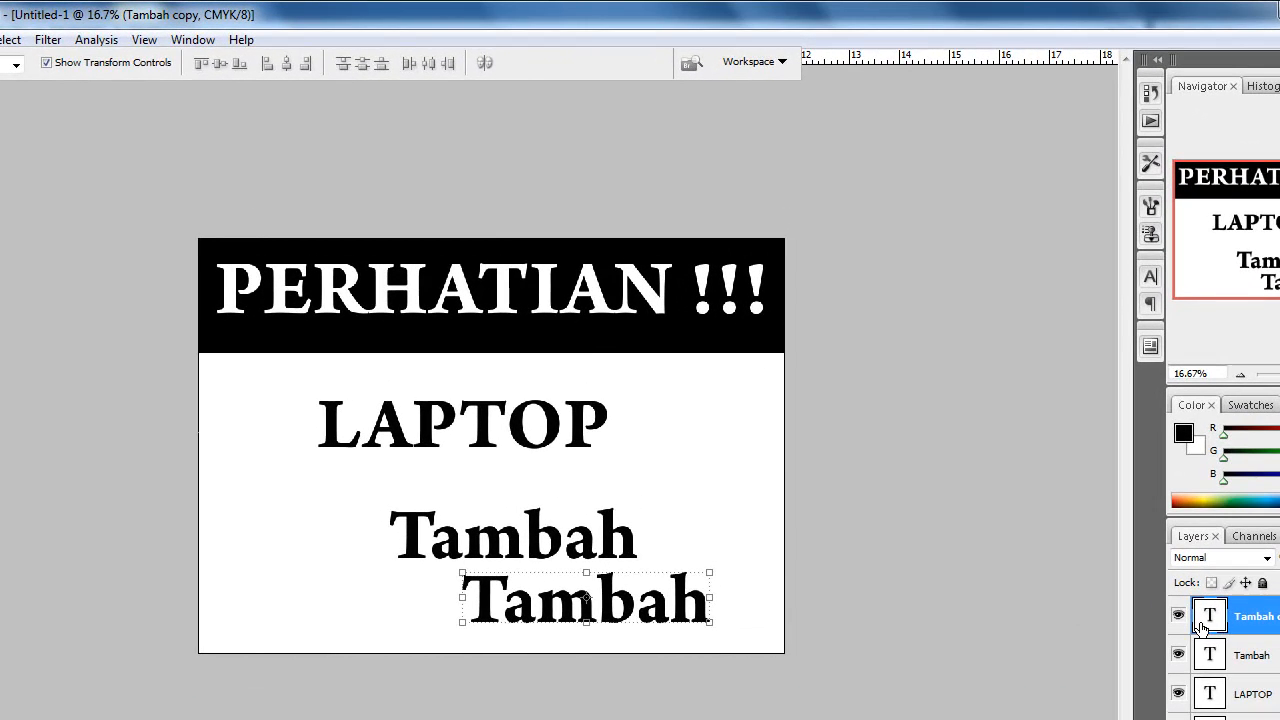
{"action": "double_click", "coordinate": [1212, 618]}
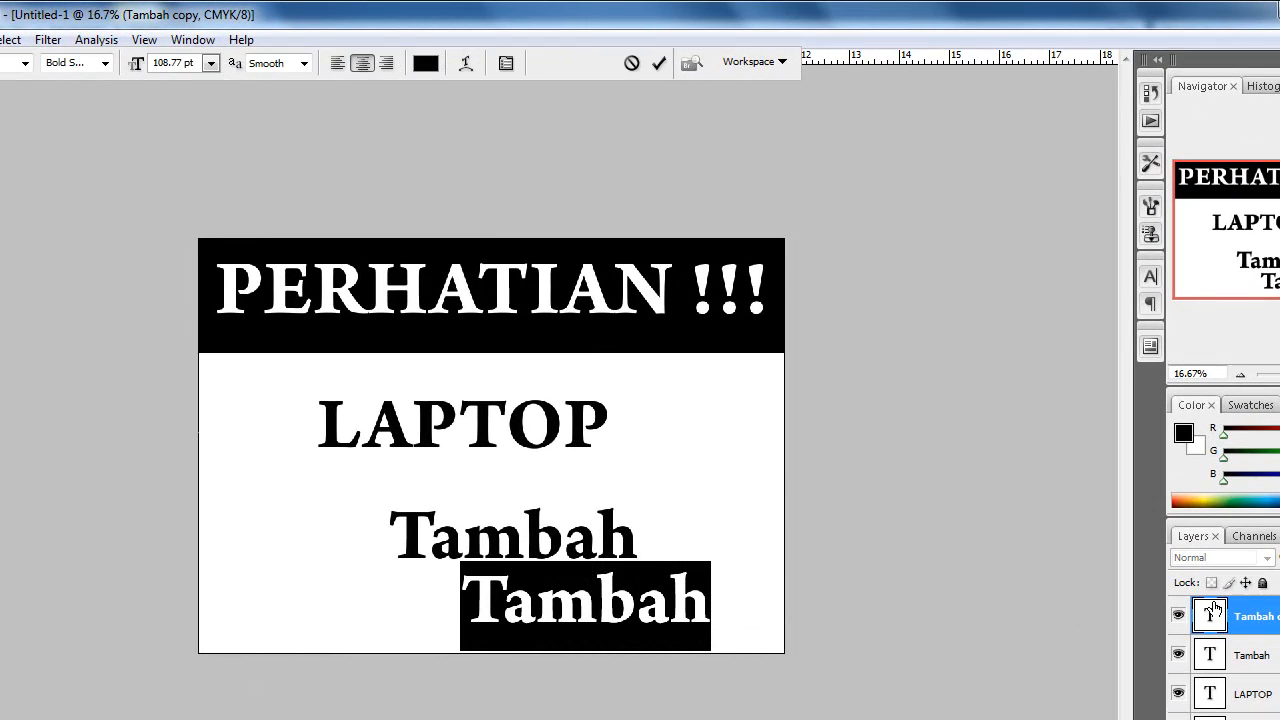
{"action": "type", "text": "R"}
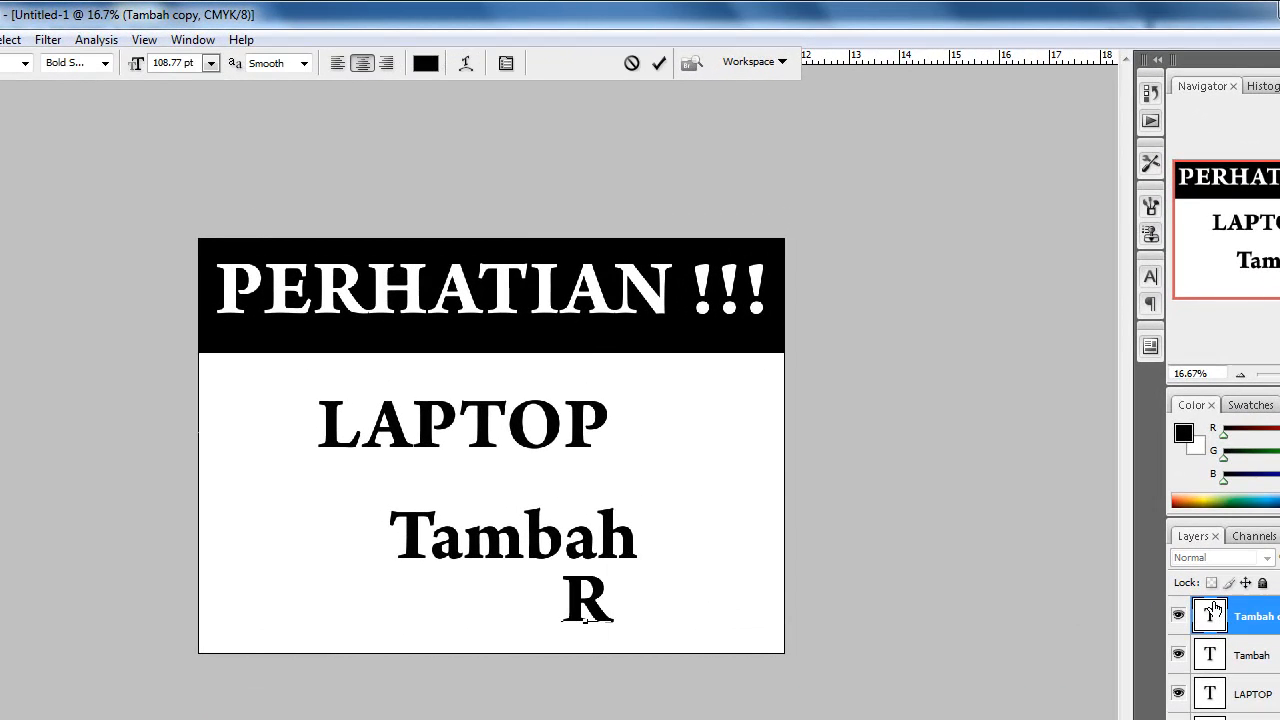
{"action": "type", "text": "p."}
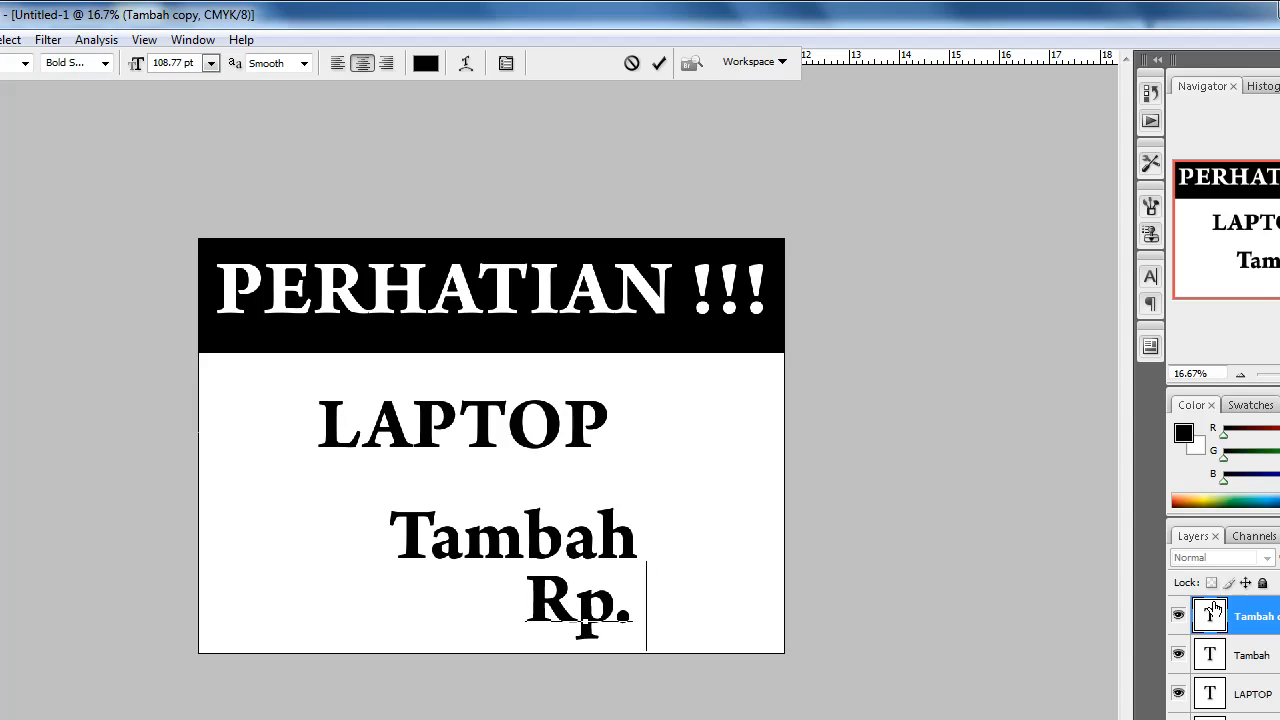
{"action": "type", "text": " 5.000"}
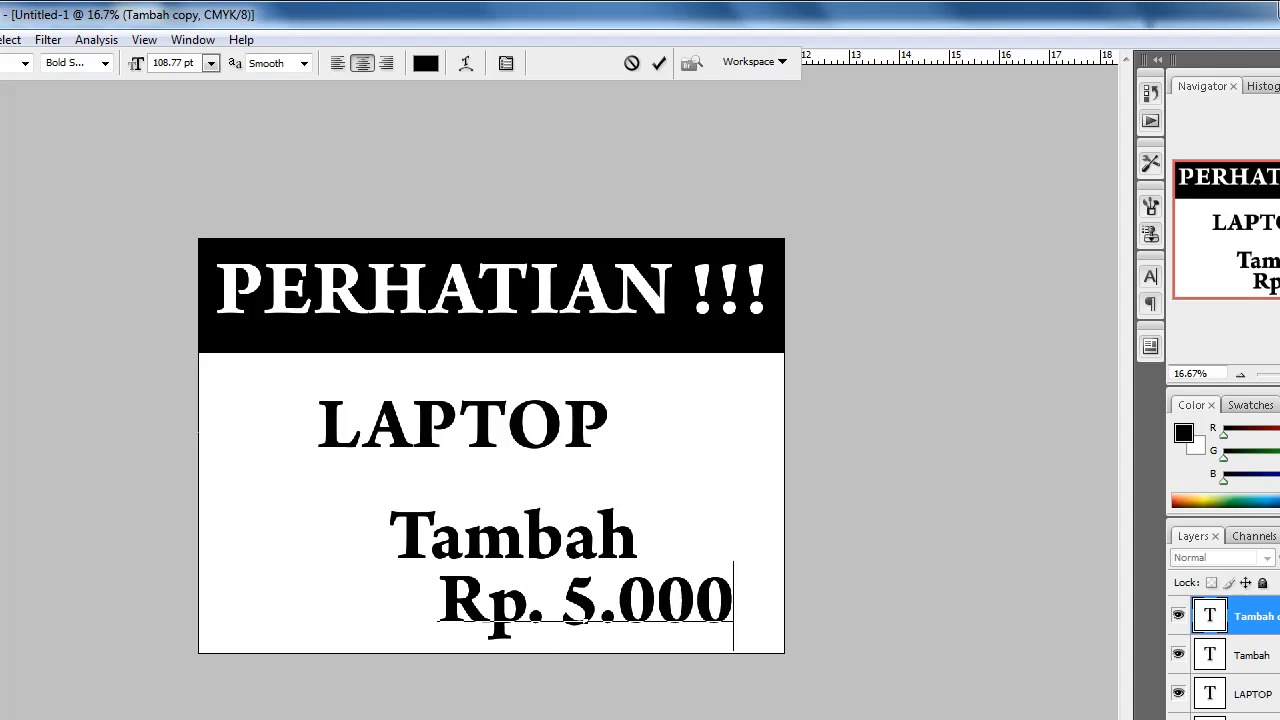
{"action": "left_click", "coordinate": [26, 97]}
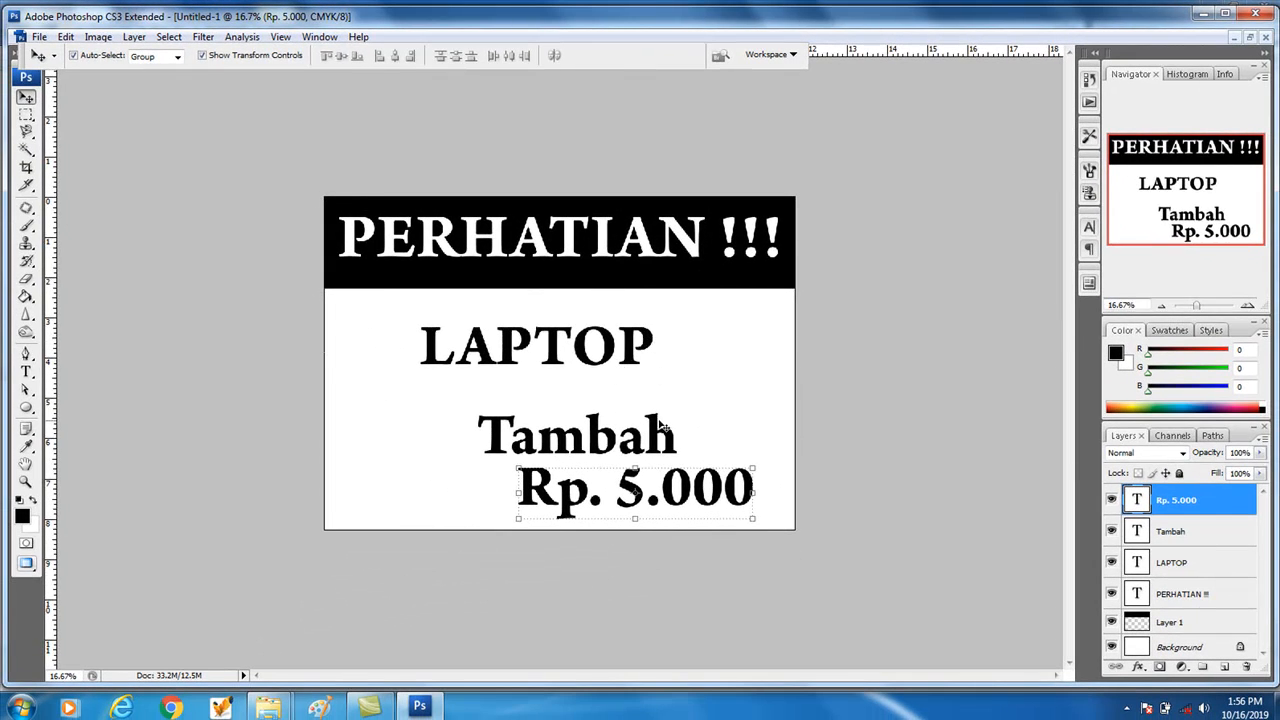
- Move "Tambah" up between "LAPTOP" and "Rp. 5.000" and scale it proportionally to about 72.6%
{"action": "left_click_drag", "start_coordinate": [662, 427], "coordinate": [700, 404]}
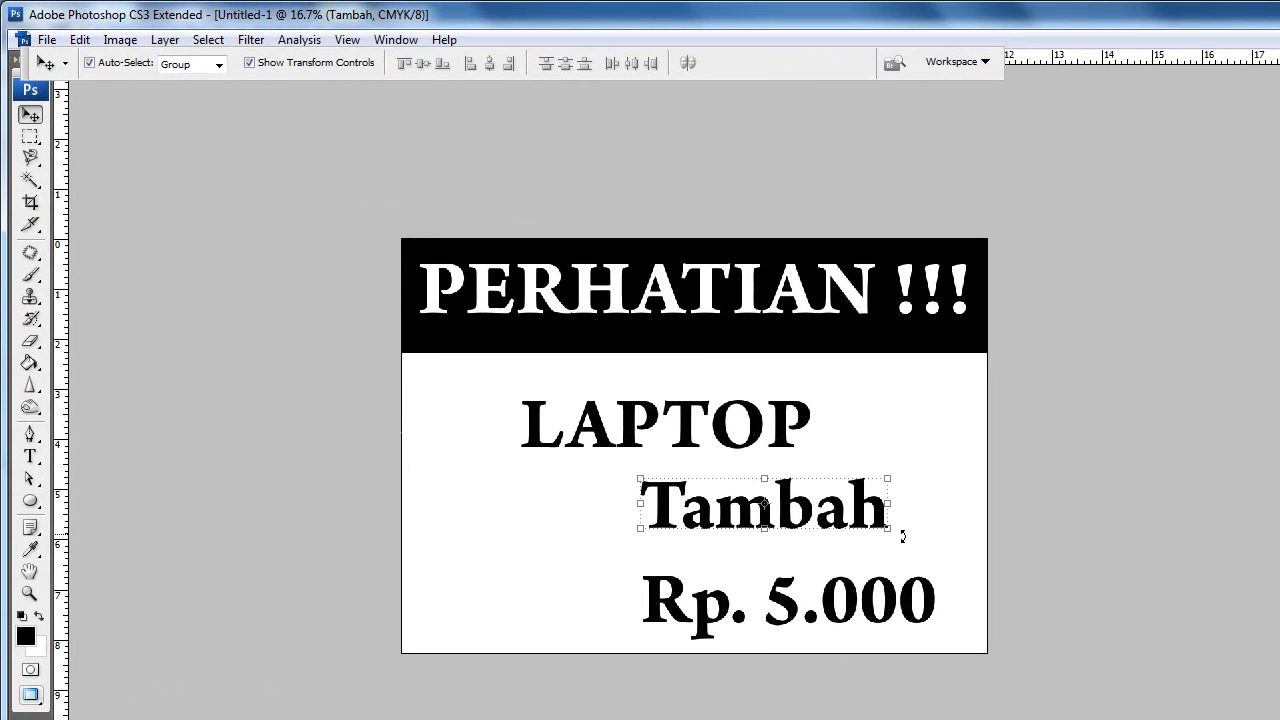
{"action": "left_click_drag", "start_coordinate": [893, 534], "coordinate": [848, 518]}
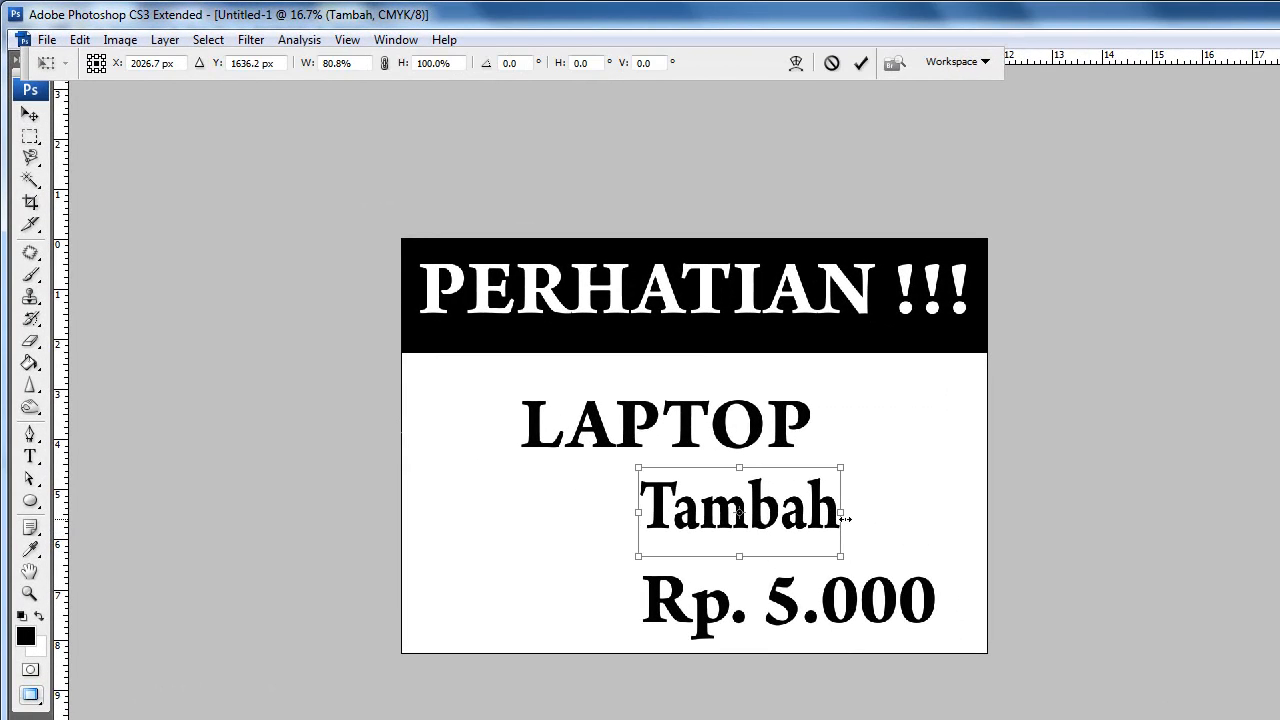
{"action": "key", "text": "ctrl+z"}
{"action": "left_click_drag", "start_coordinate": [888, 558], "coordinate": [820, 532]}
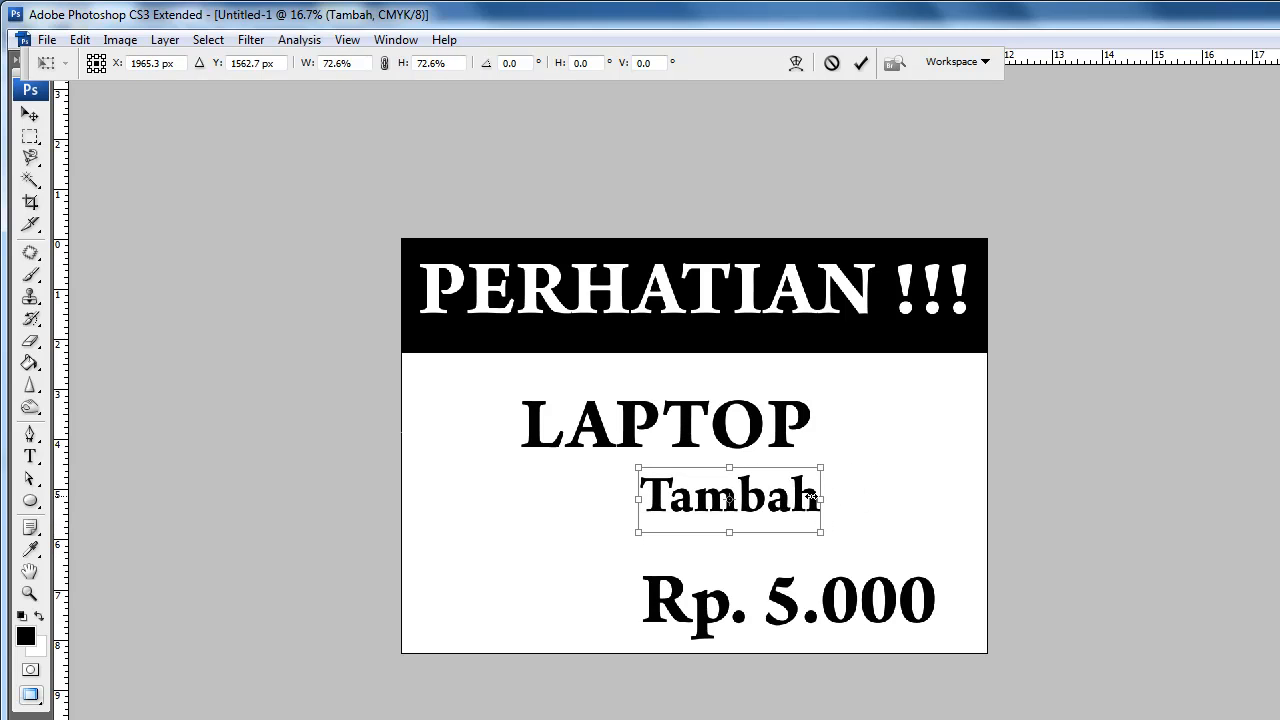
{"action": "key", "text": "Return"}
- Move "LAPTOP" right to line up with "Rp. 5.000", and center "Tambah" horizontally between the two lines
{"action": "right_click", "coordinate": [798, 425]}
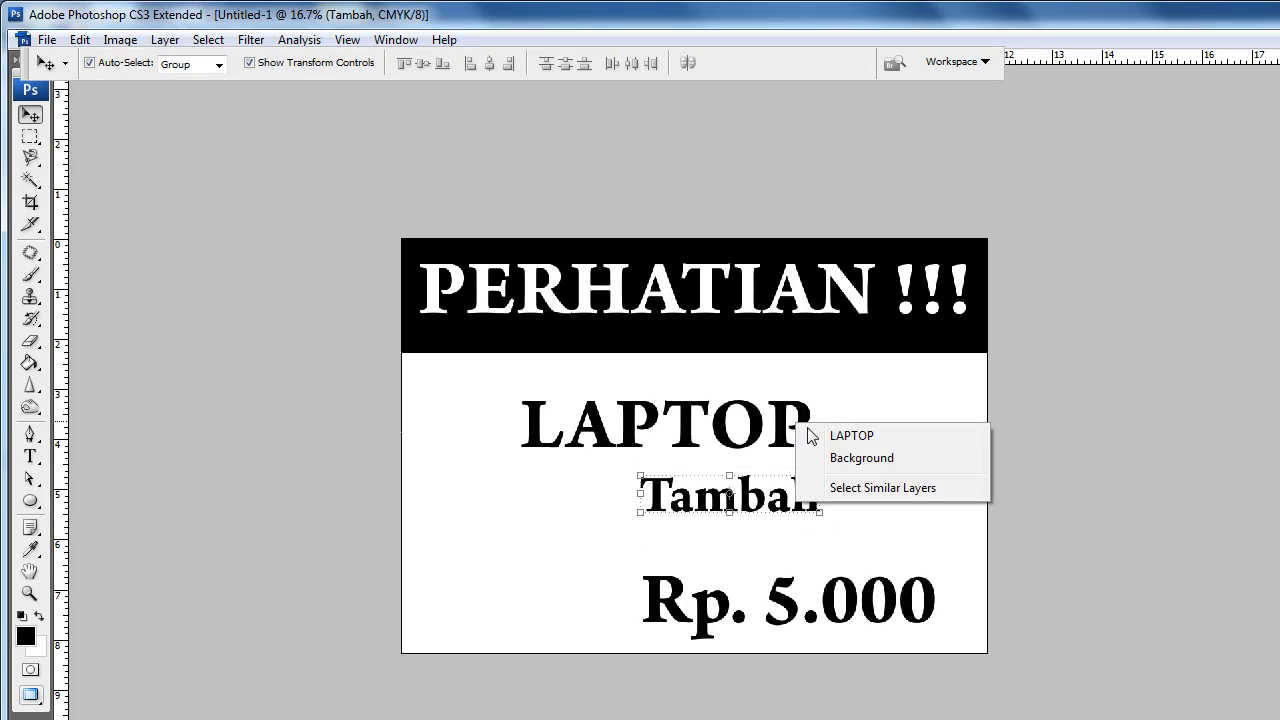
{"action": "left_click", "coordinate": [850, 434]}
{"action": "left_click_drag", "start_coordinate": [803, 416], "coordinate": [920, 423]}
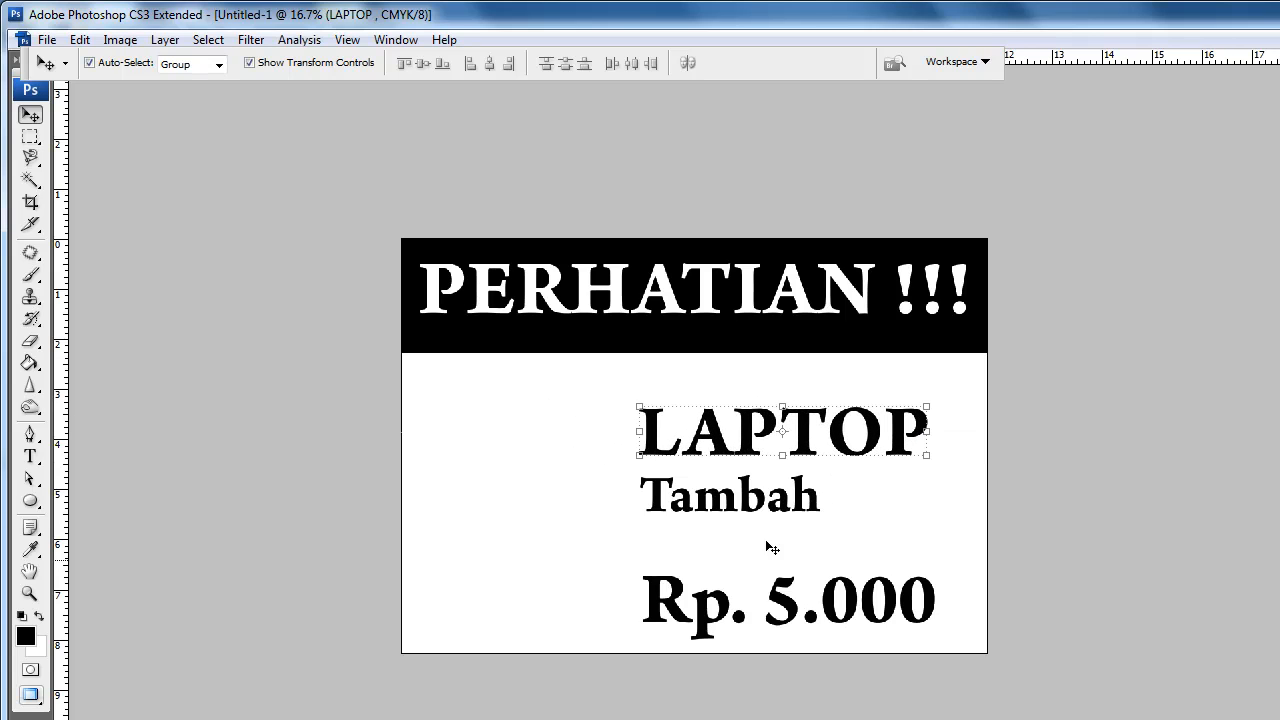
{"action": "left_click_drag", "start_coordinate": [776, 500], "coordinate": [850, 513]}
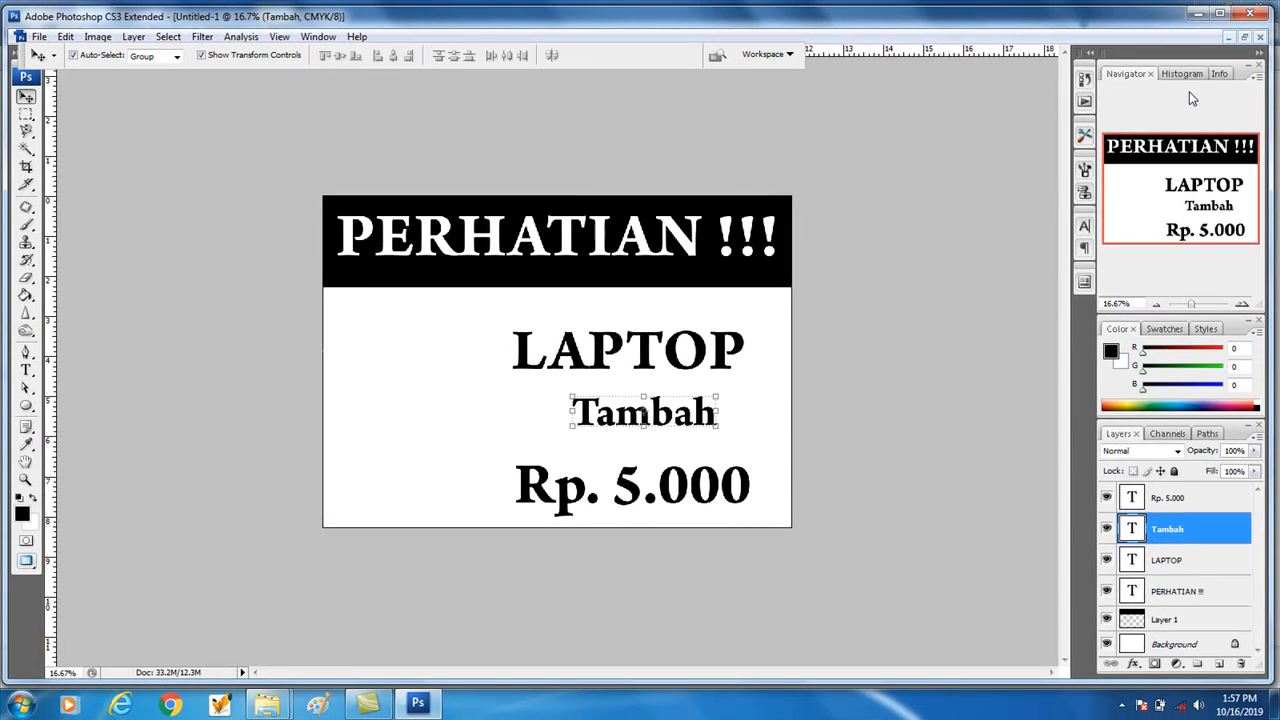
- Float the notice's document window aside and restore the minimized clkl.jpg and laptop.png documents
{"action": "left_click", "coordinate": [1244, 37]}
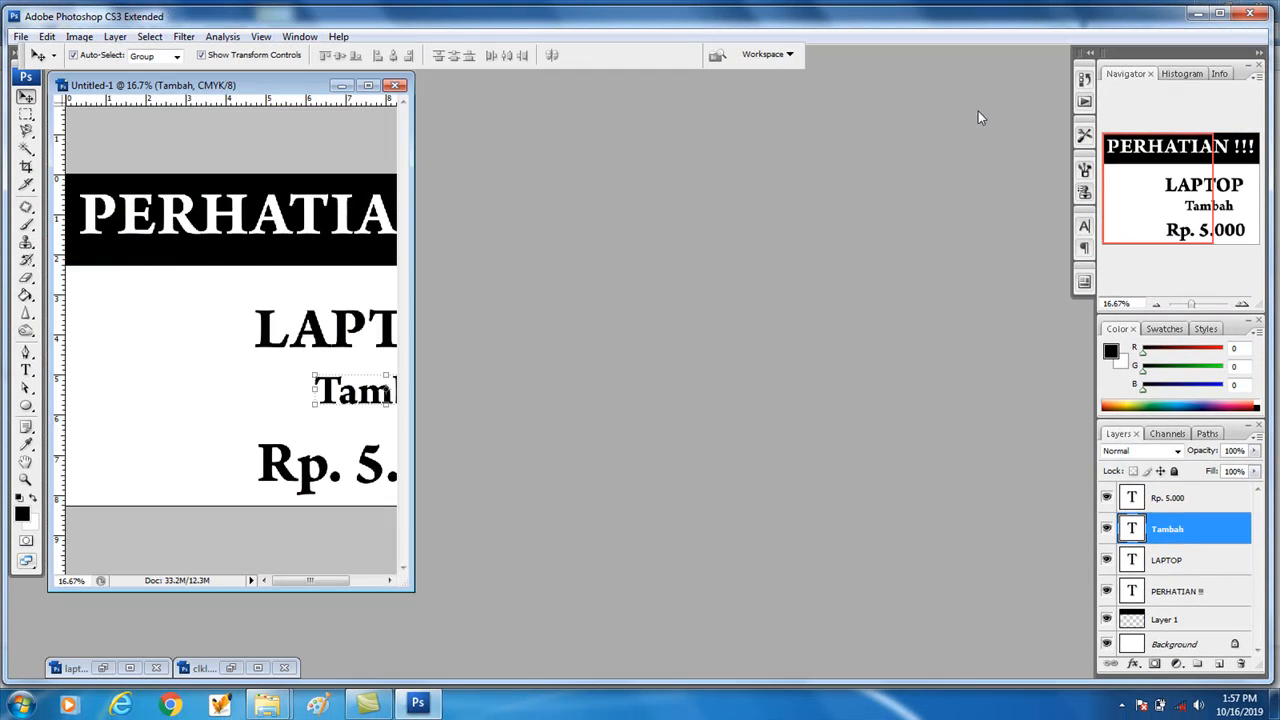
{"action": "left_click_drag", "start_coordinate": [265, 87], "coordinate": [675, 120]}
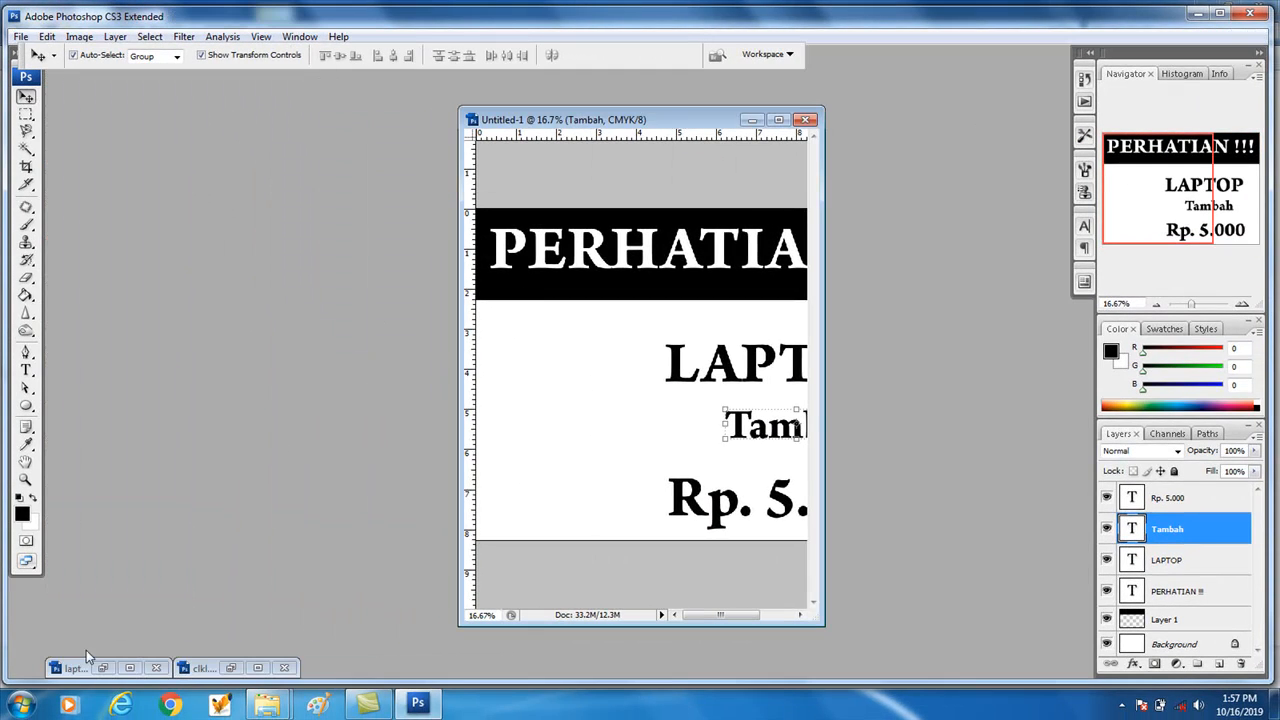
{"action": "left_click", "coordinate": [231, 668]}
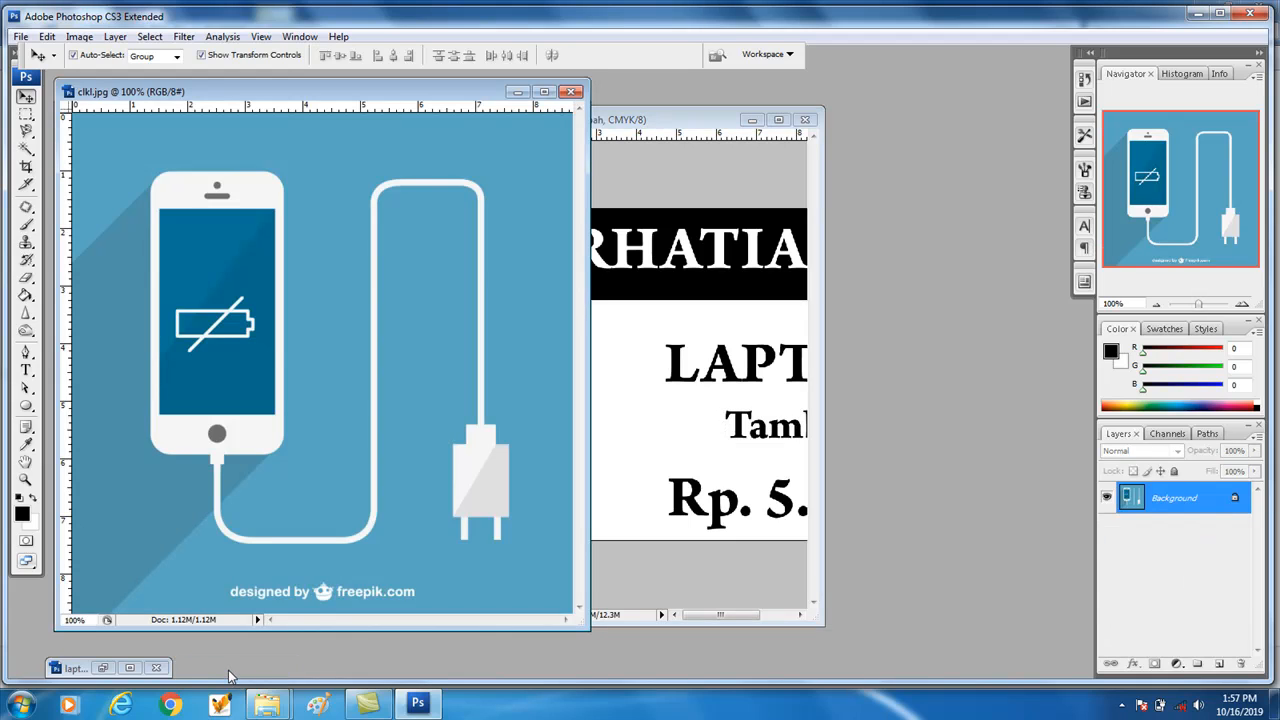
{"action": "left_click", "coordinate": [129, 668]}
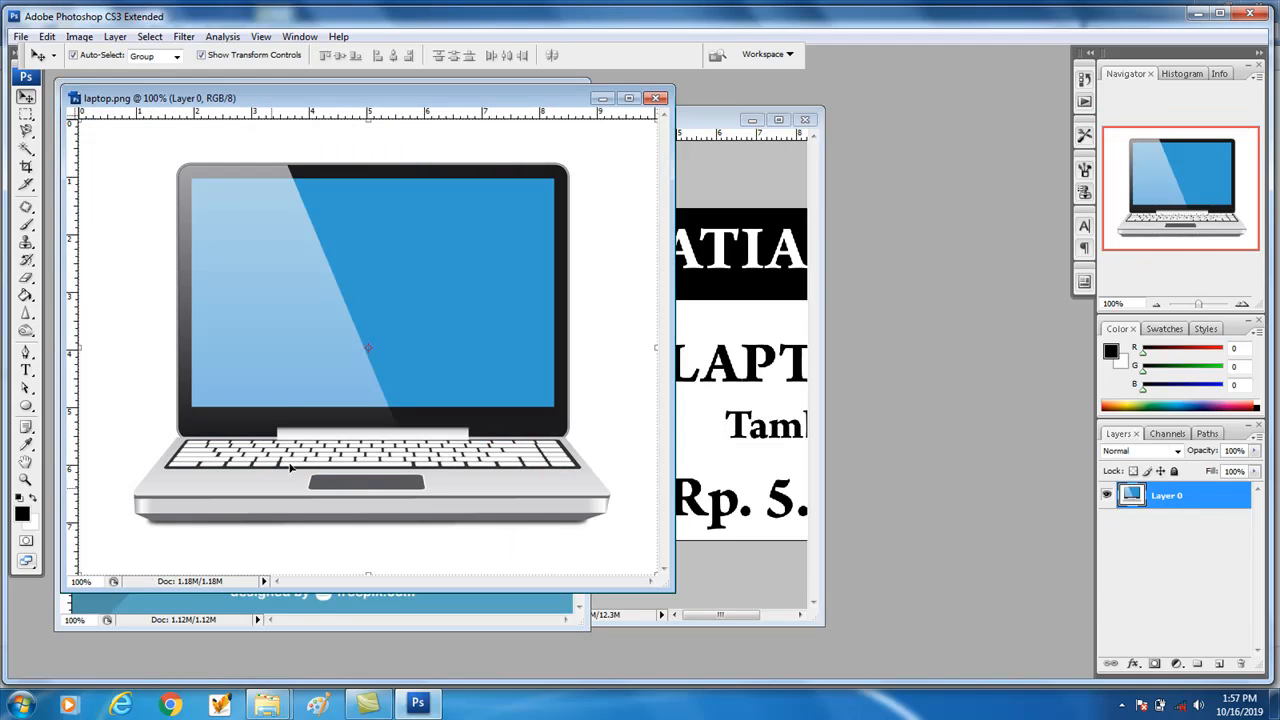
- Select the laptop in laptop.png by picking the white background with the Magic Wand and inverting the selection
{"action": "left_click", "coordinate": [26, 148]}
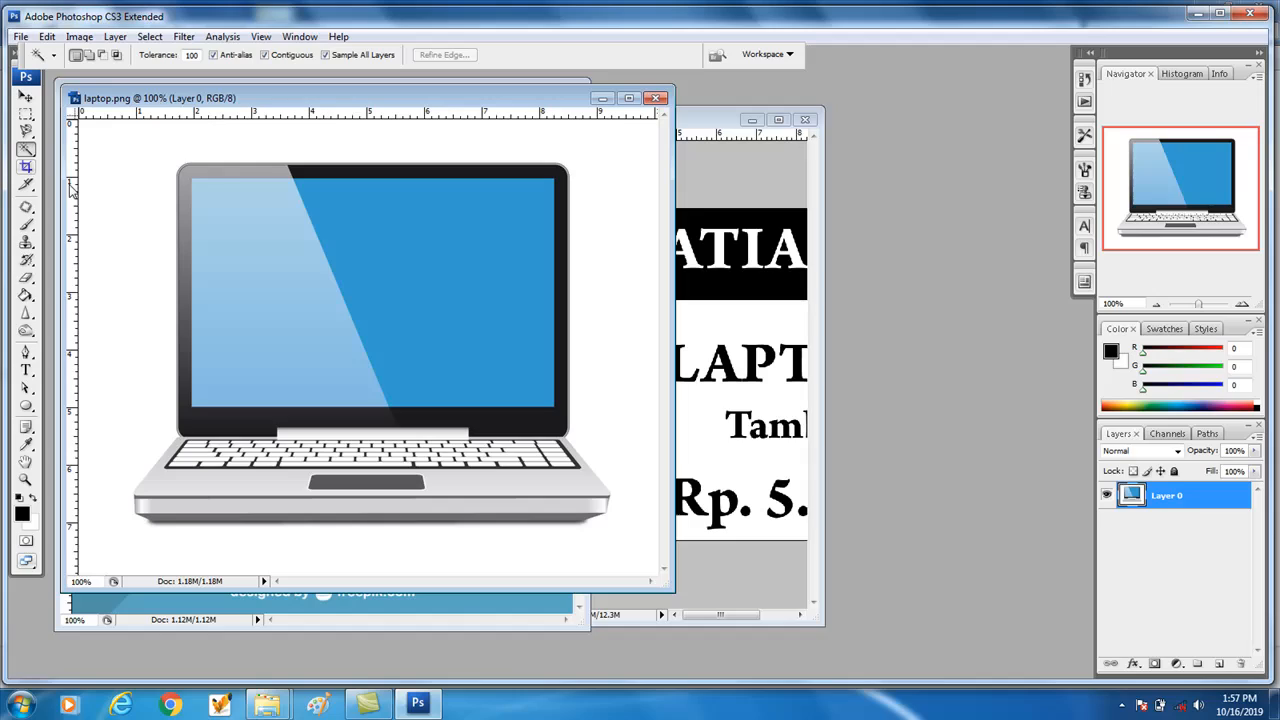
{"action": "left_click", "coordinate": [168, 253]}
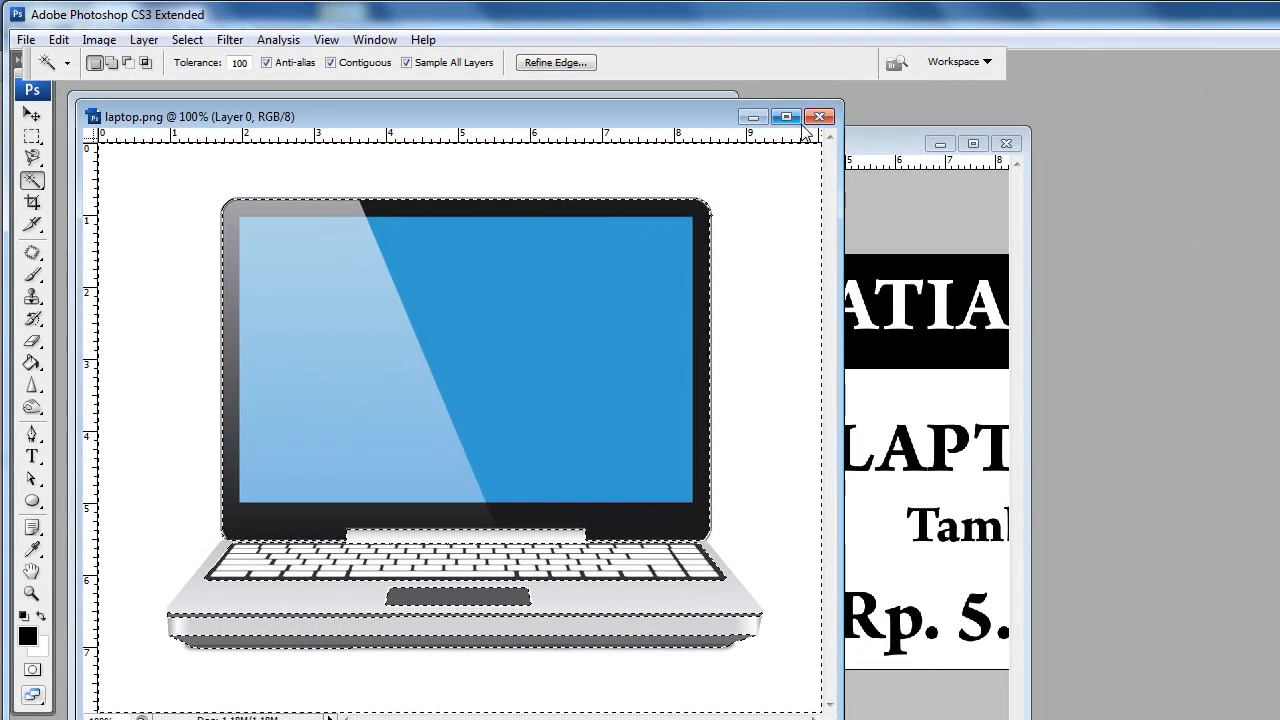
{"action": "left_click", "coordinate": [634, 99]}
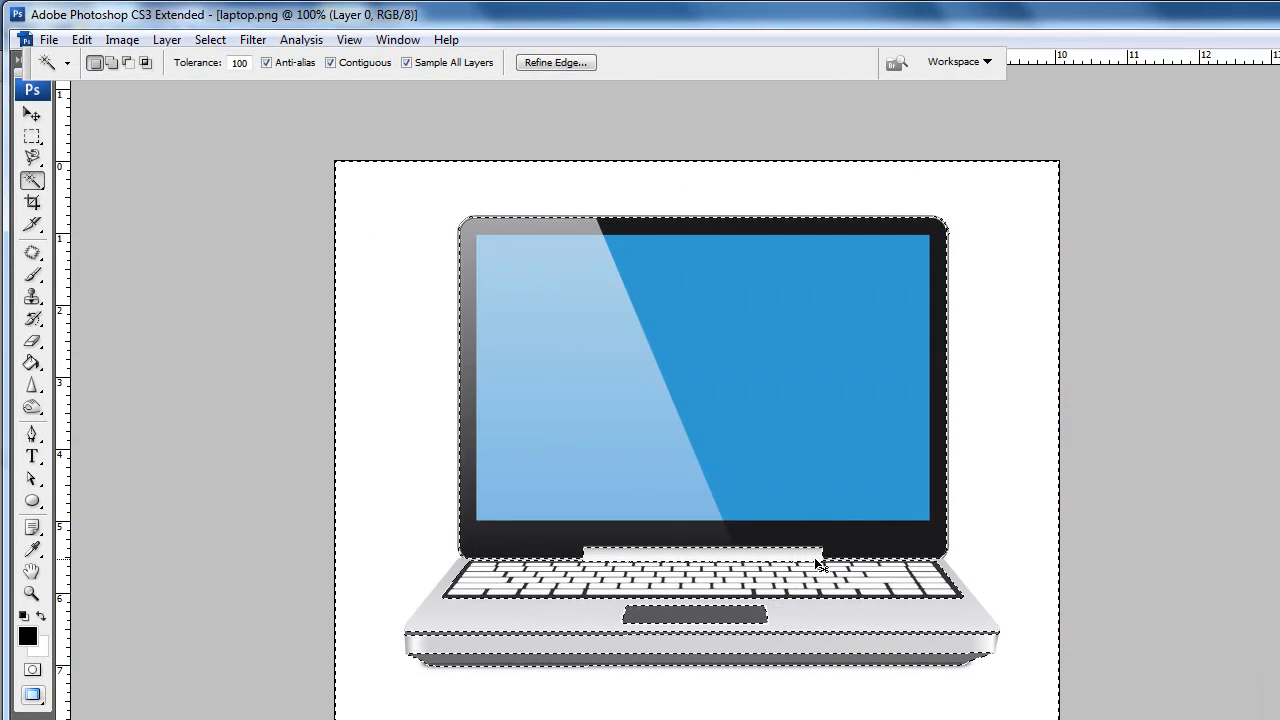
{"action": "key", "text": "ctrl+shift+i"}
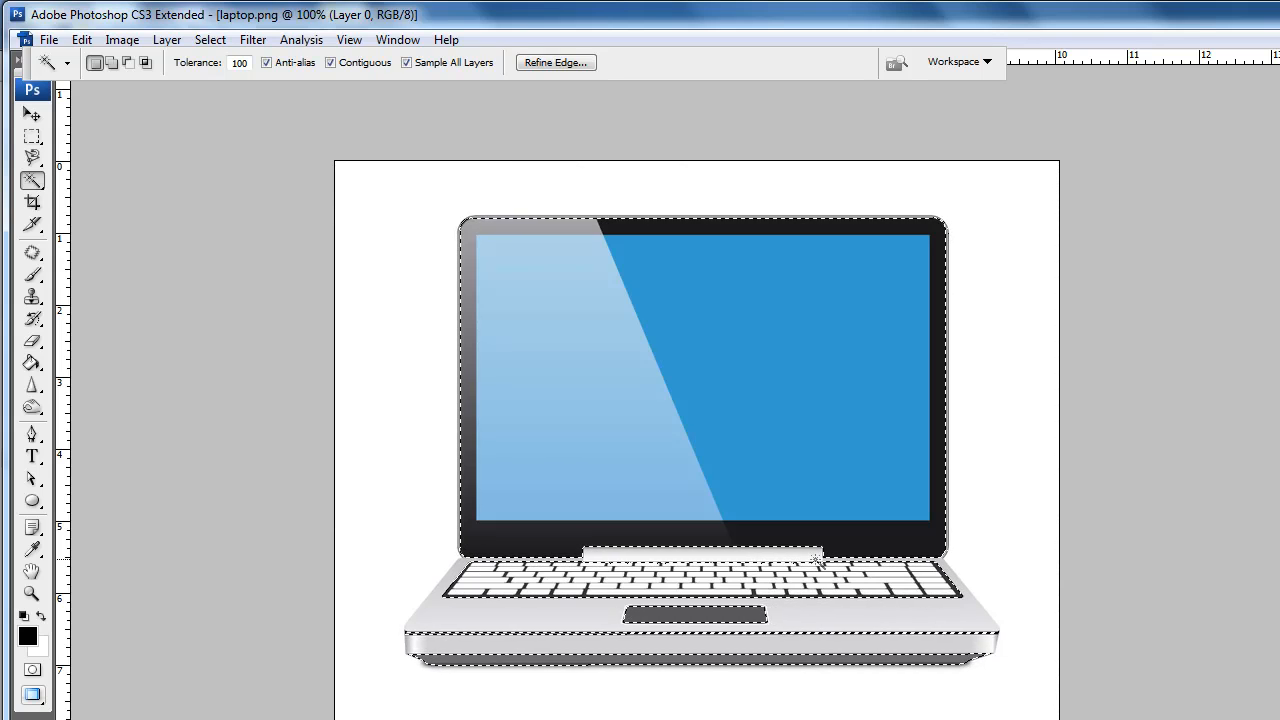
- Copy the selected laptop from laptop.png into the notice document and maximize the notice
{"action": "left_click", "coordinate": [32, 114]}
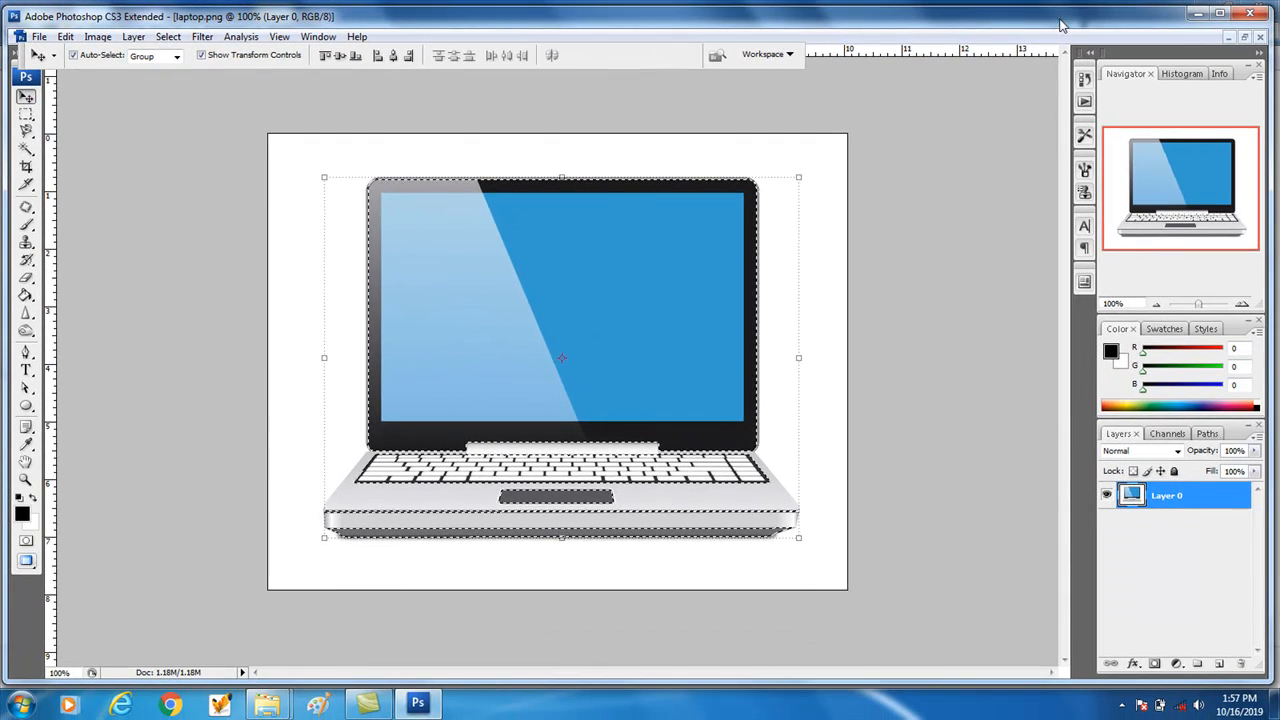
{"action": "left_click", "coordinate": [1244, 37]}
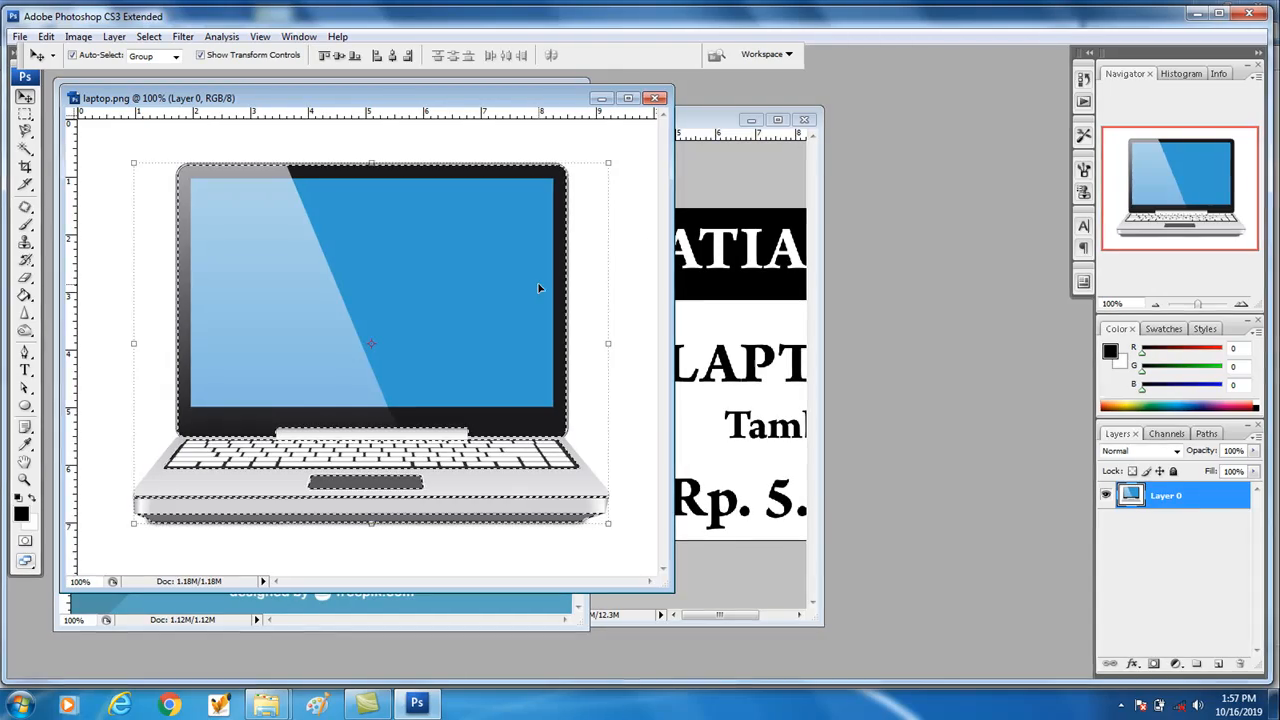
{"action": "left_click_drag", "start_coordinate": [555, 292], "coordinate": [741, 303]}
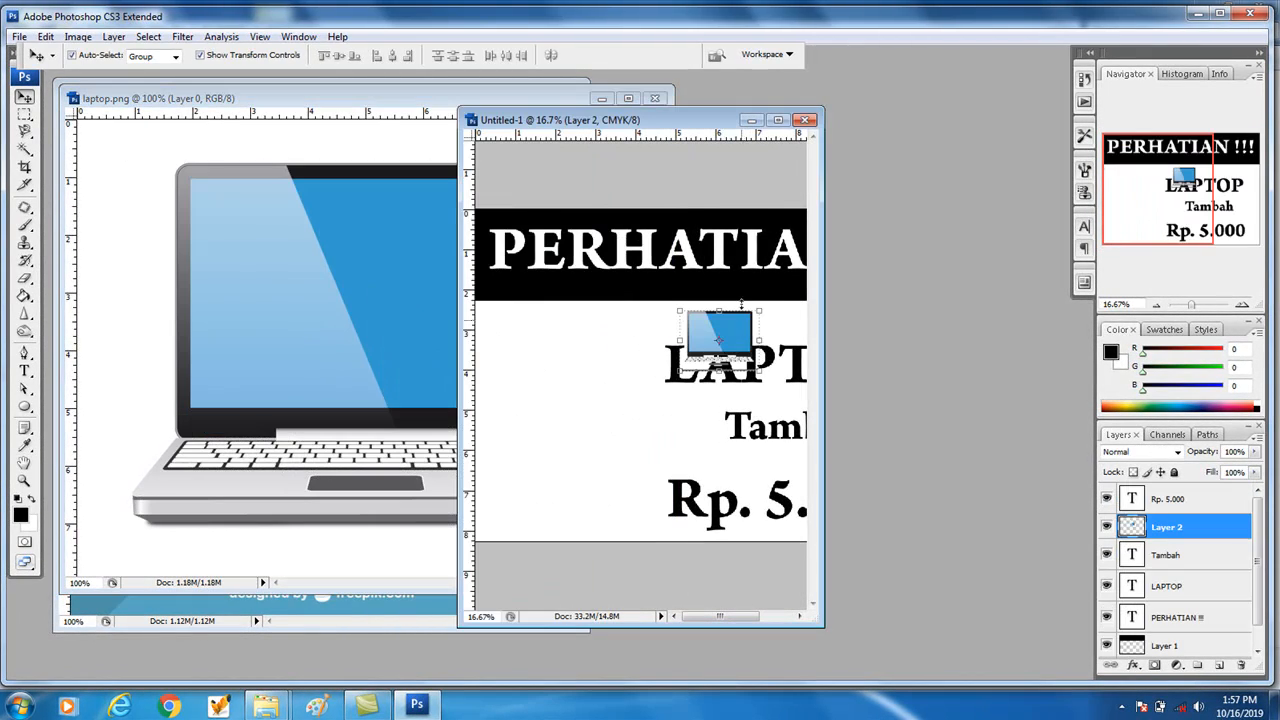
{"action": "left_click", "coordinate": [778, 120]}
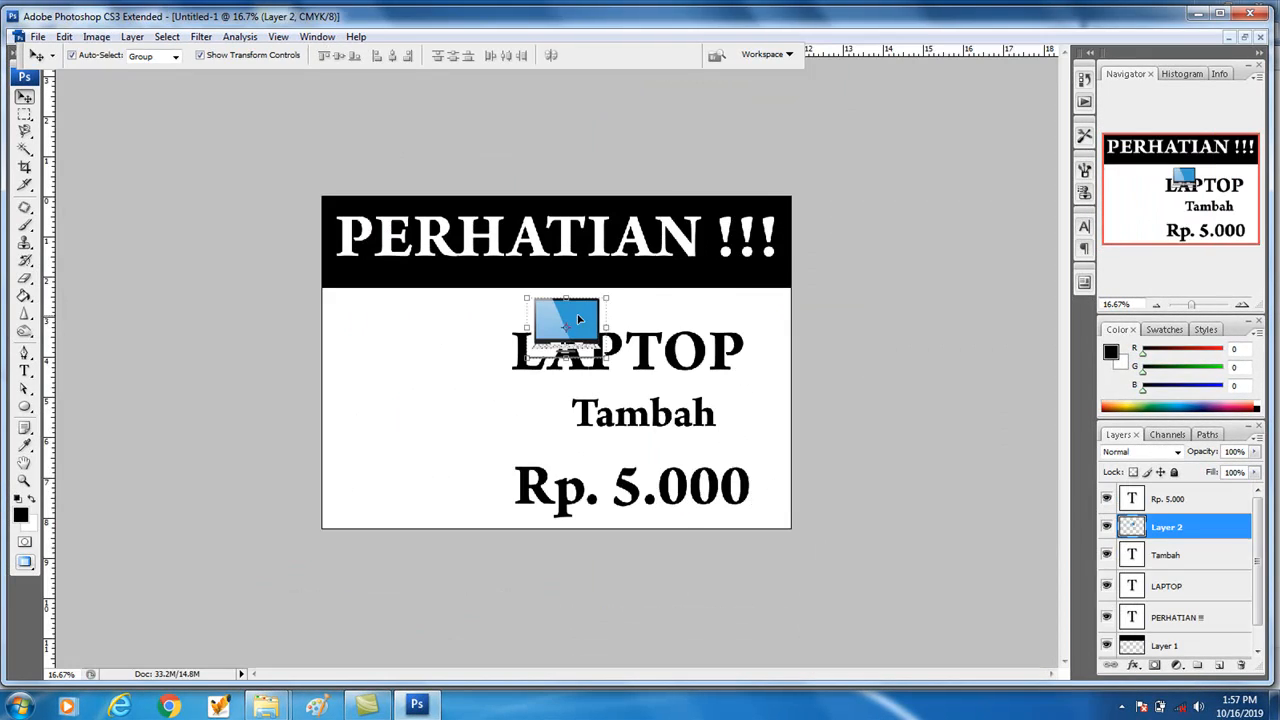
- Place the laptop picture in the blank area beside the text and scale it proportionally to 166.5%, then by another 122.5%
{"action": "left_click_drag", "start_coordinate": [578, 318], "coordinate": [483, 346]}
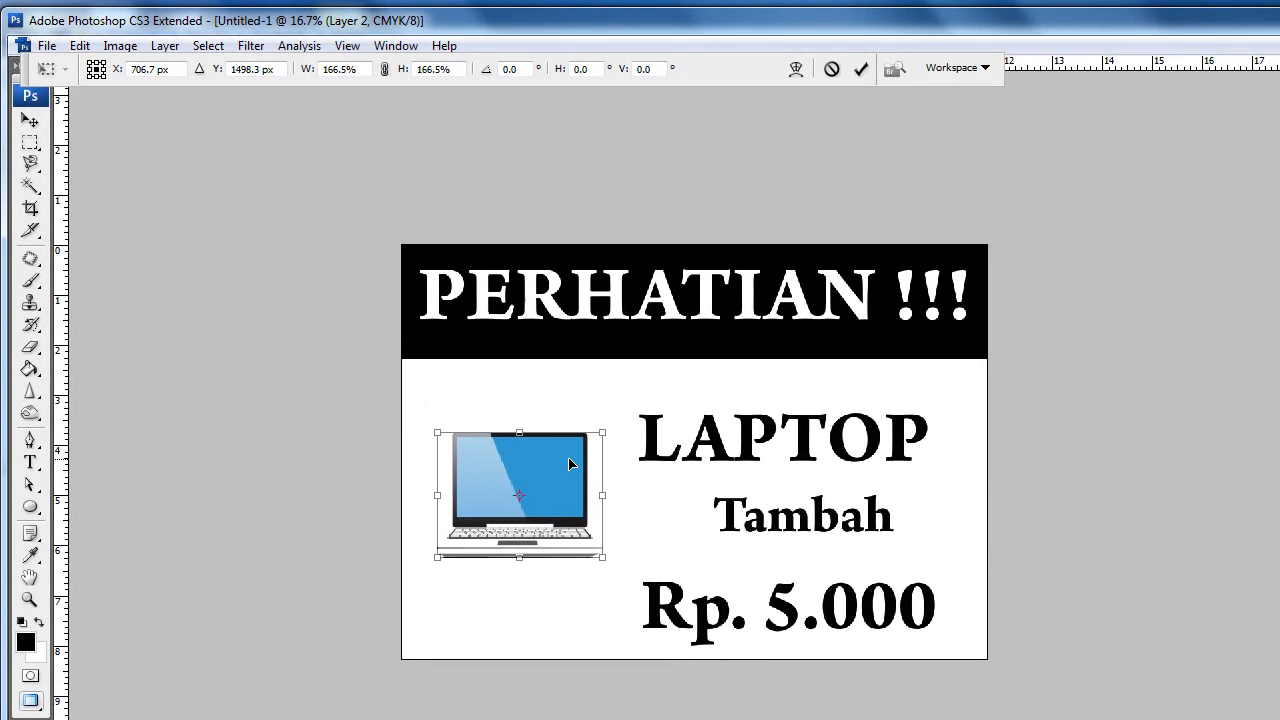
{"action": "key", "text": "Return"}
{"action": "left_click_drag", "start_coordinate": [602, 432], "coordinate": [640, 400]}
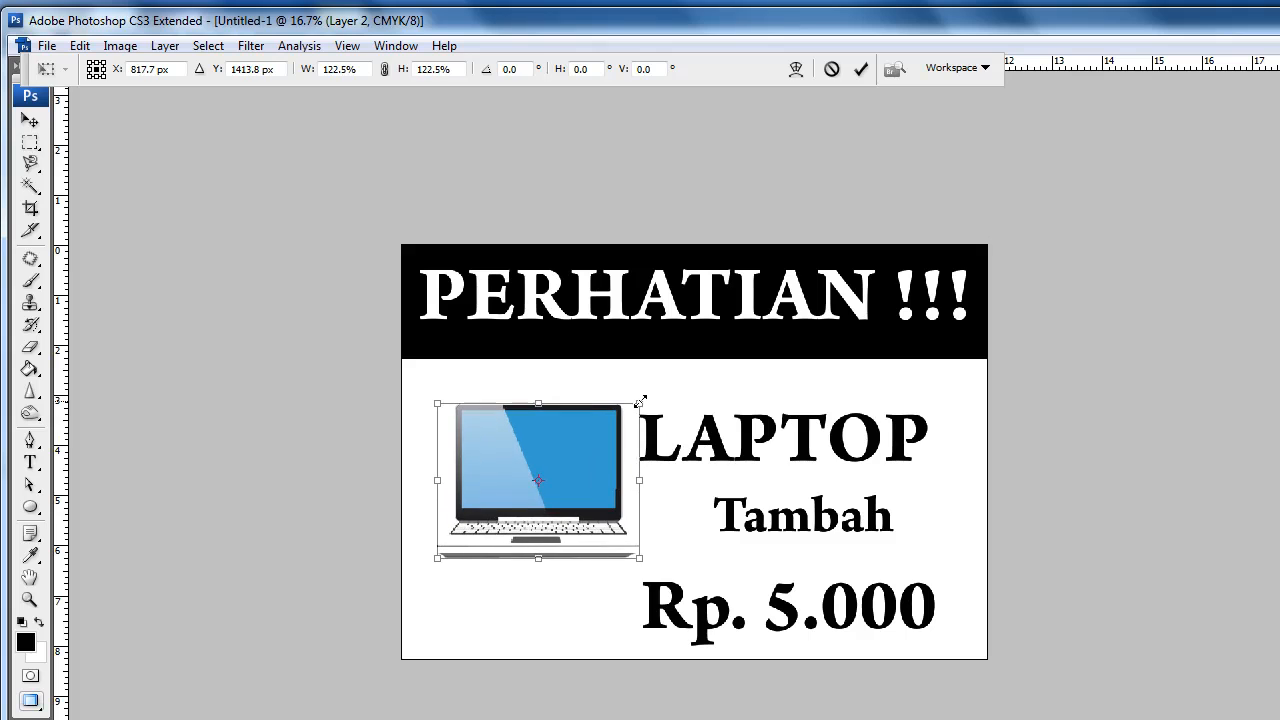
{"action": "left_click_drag", "start_coordinate": [570, 446], "coordinate": [560, 462]}
{"action": "key", "text": "Return"}
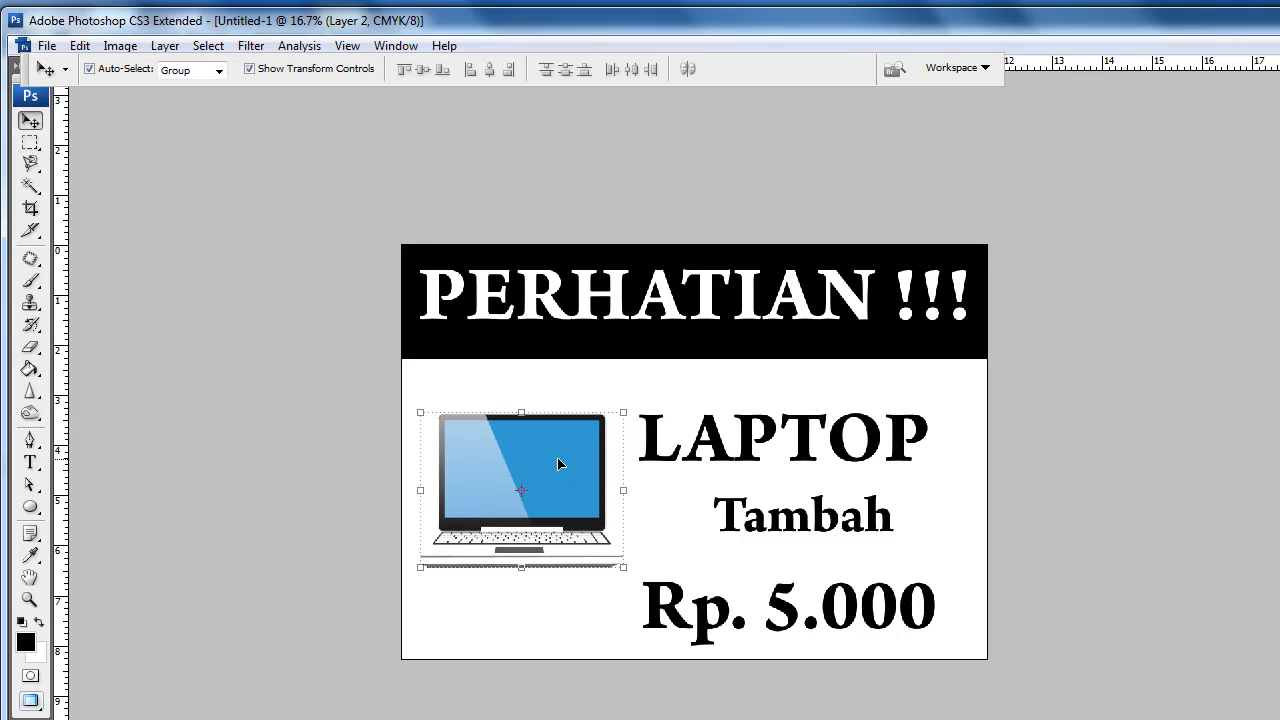
{"action": "left_click", "coordinate": [118, 46]}
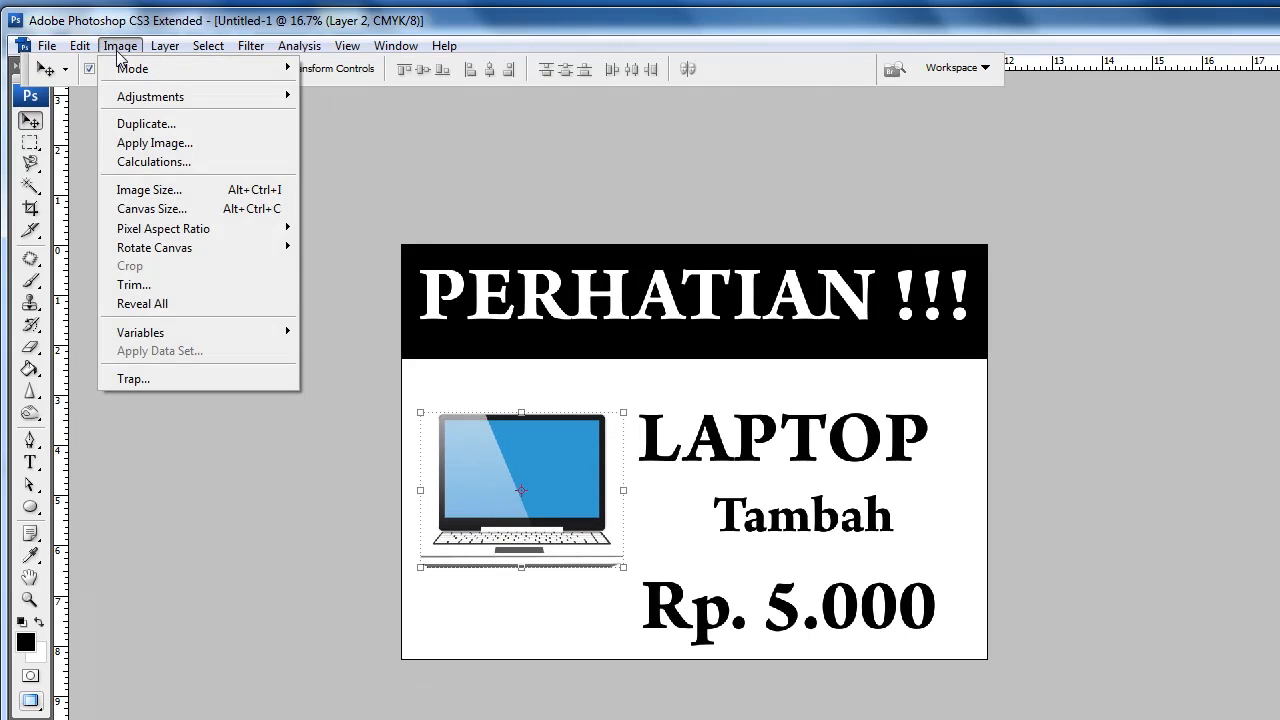
{"action": "mouse_move", "coordinate": [141, 100]}
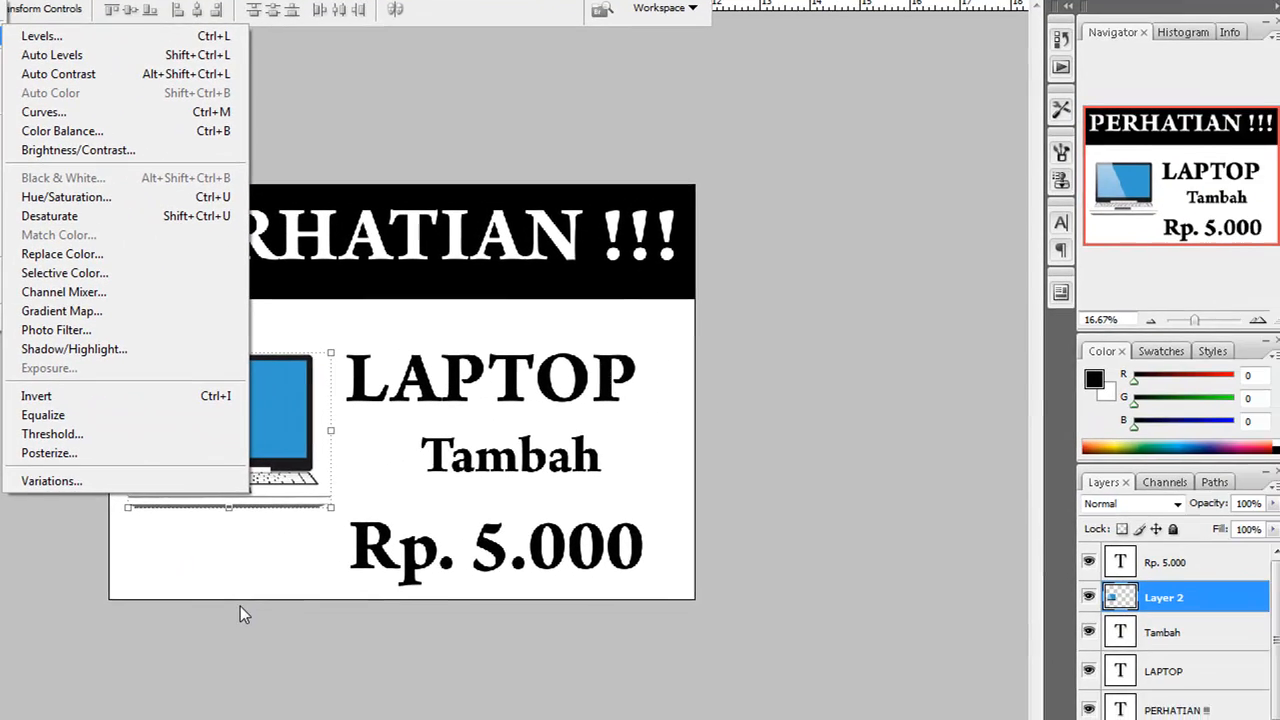
{"action": "left_click", "coordinate": [257, 645]}
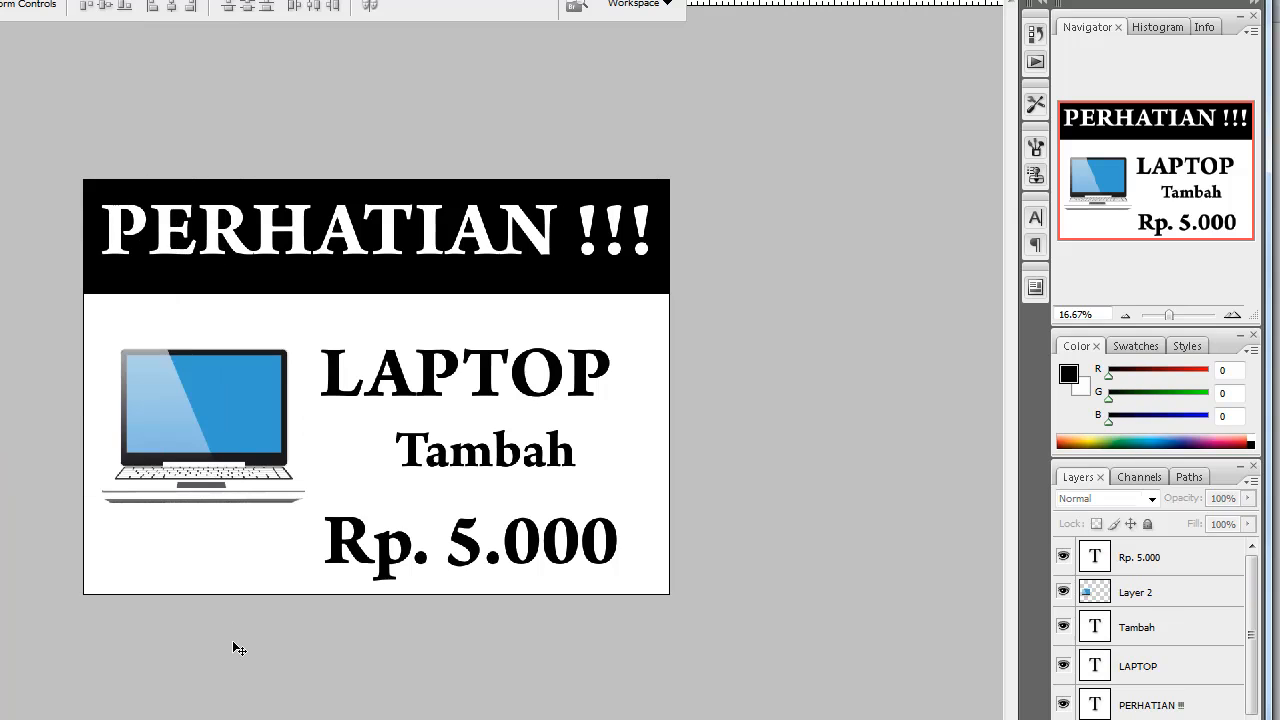
{"action": "left_click", "coordinate": [290, 452]}
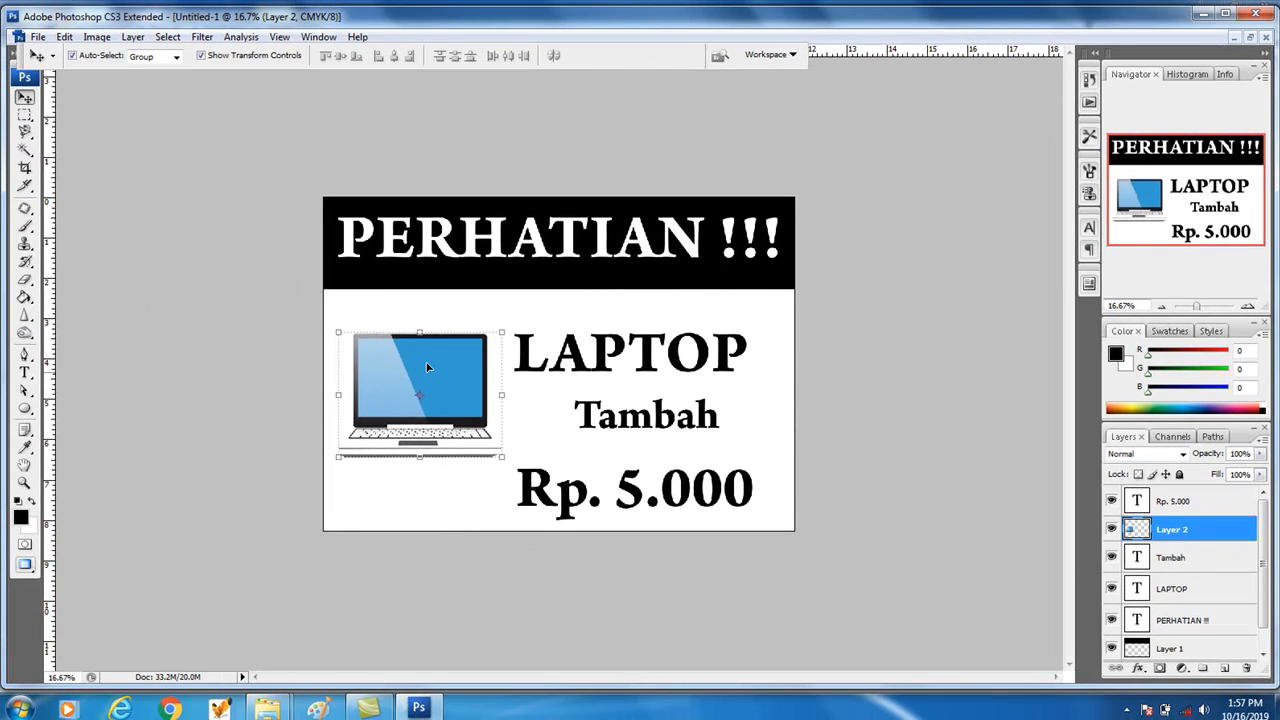
{"action": "left_click", "coordinate": [97, 37]}
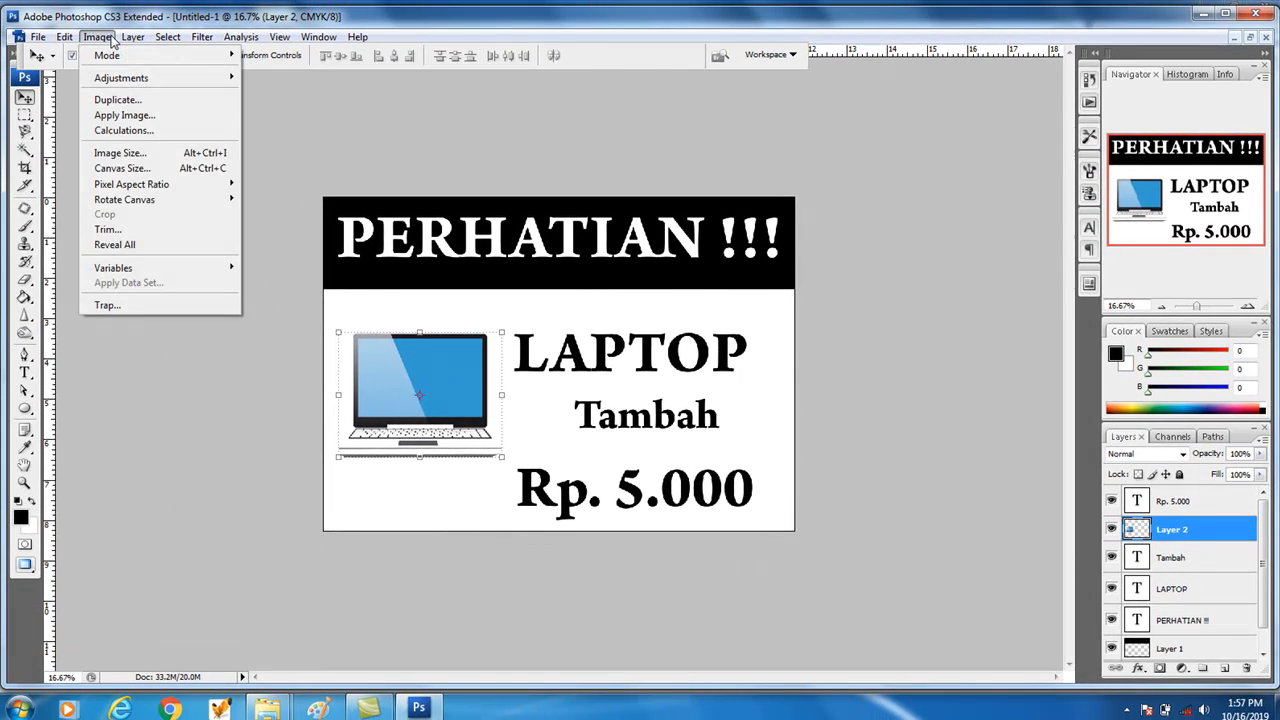
{"action": "mouse_move", "coordinate": [141, 87]}
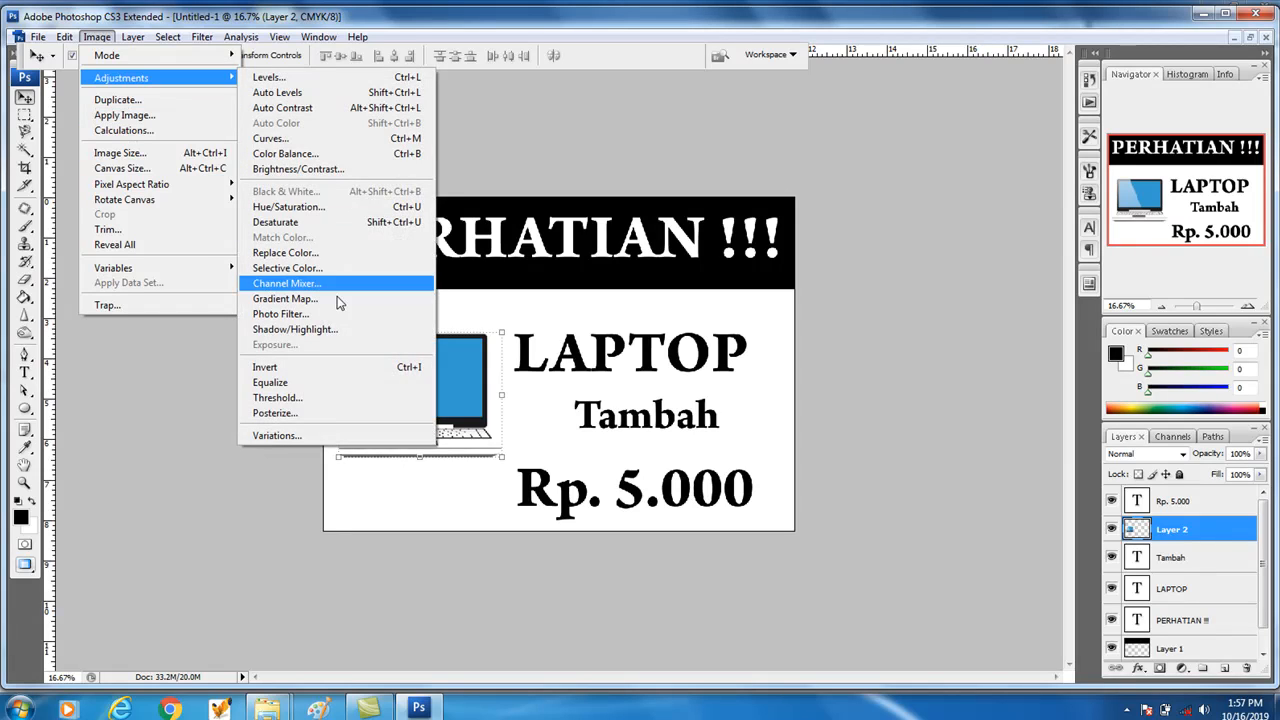
- Nudge the laptop picture slightly downward on the page
{"action": "left_click", "coordinate": [476, 418]}
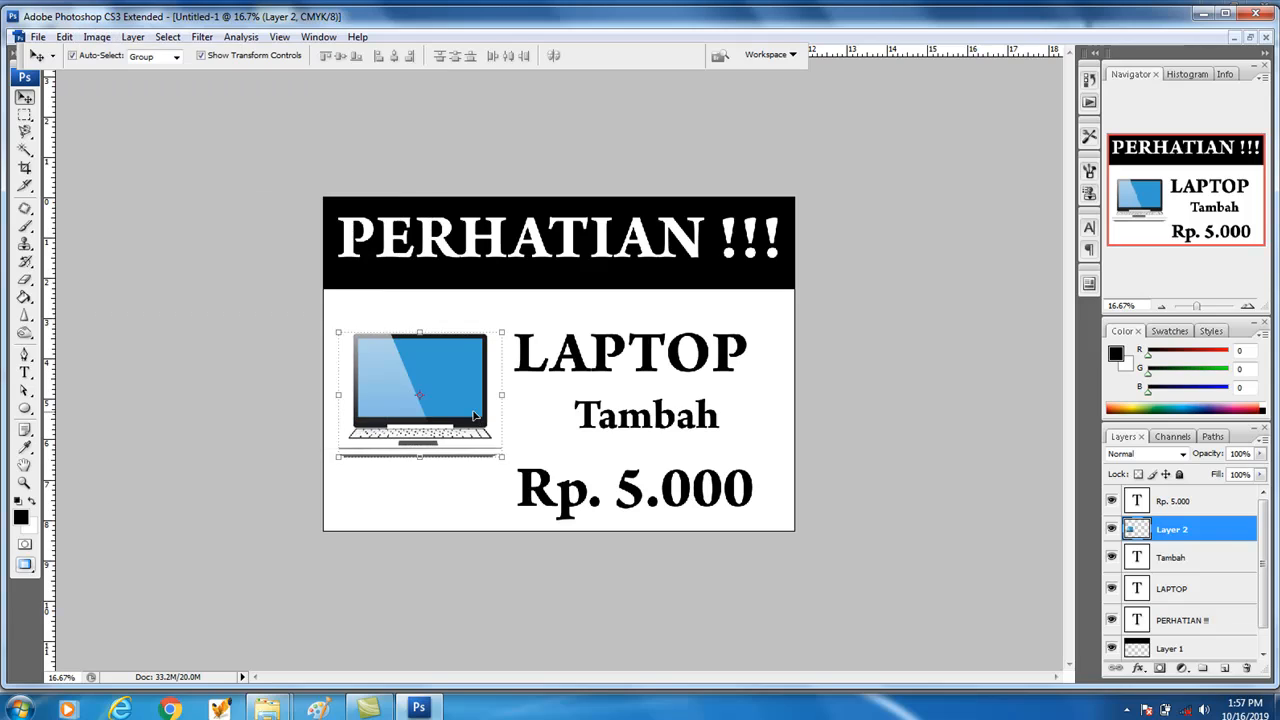
{"action": "right_click", "coordinate": [476, 390]}
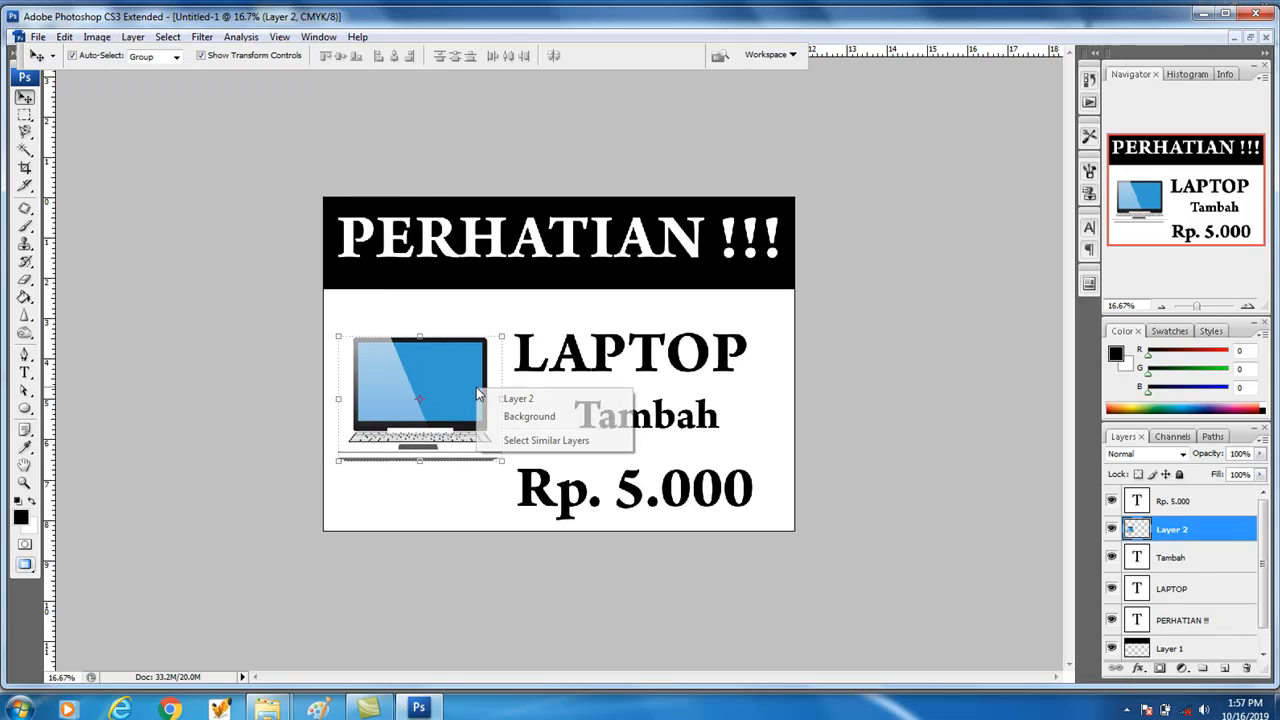
{"action": "left_click", "coordinate": [472, 368]}
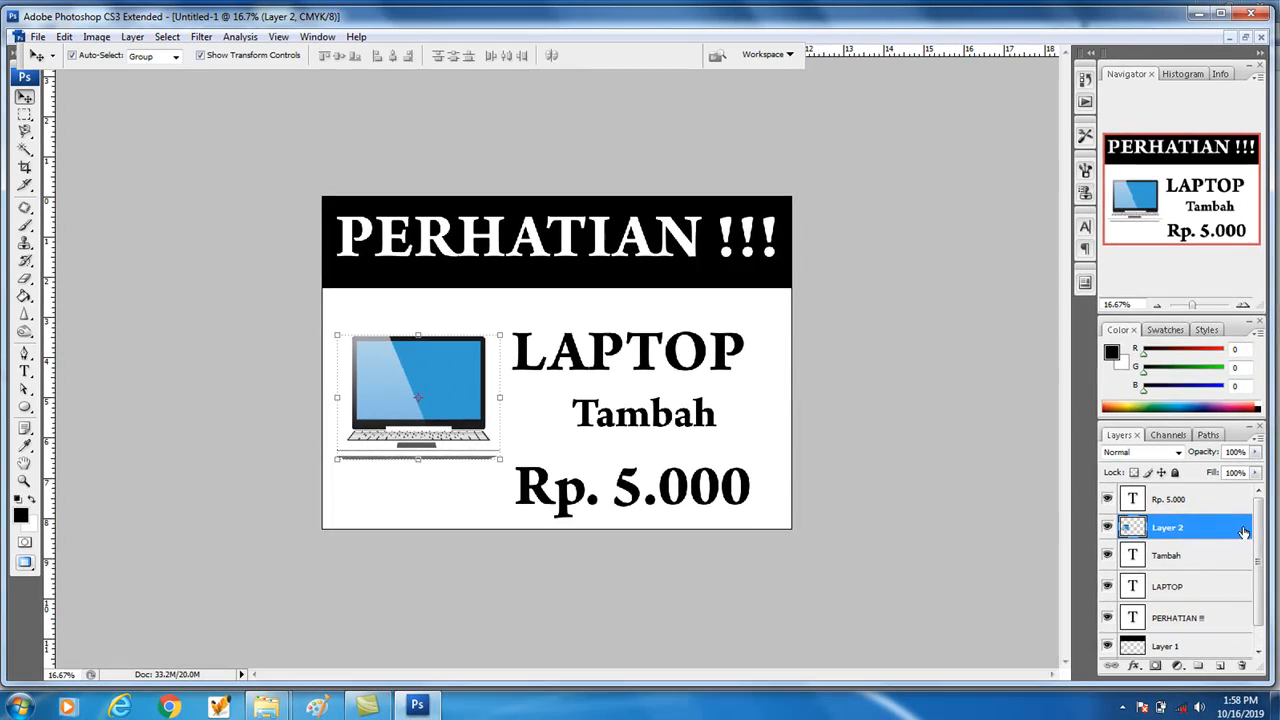
{"action": "double_click", "coordinate": [1249, 534]}
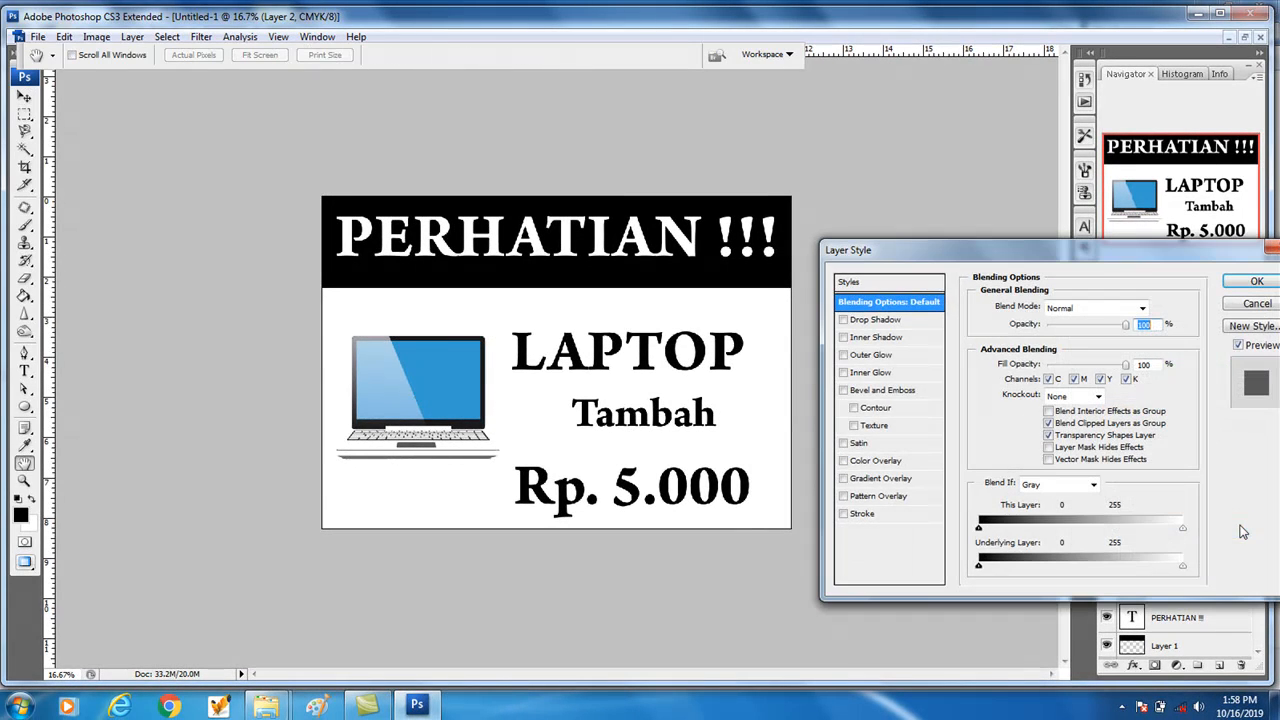
{"action": "left_click", "coordinate": [884, 479]}
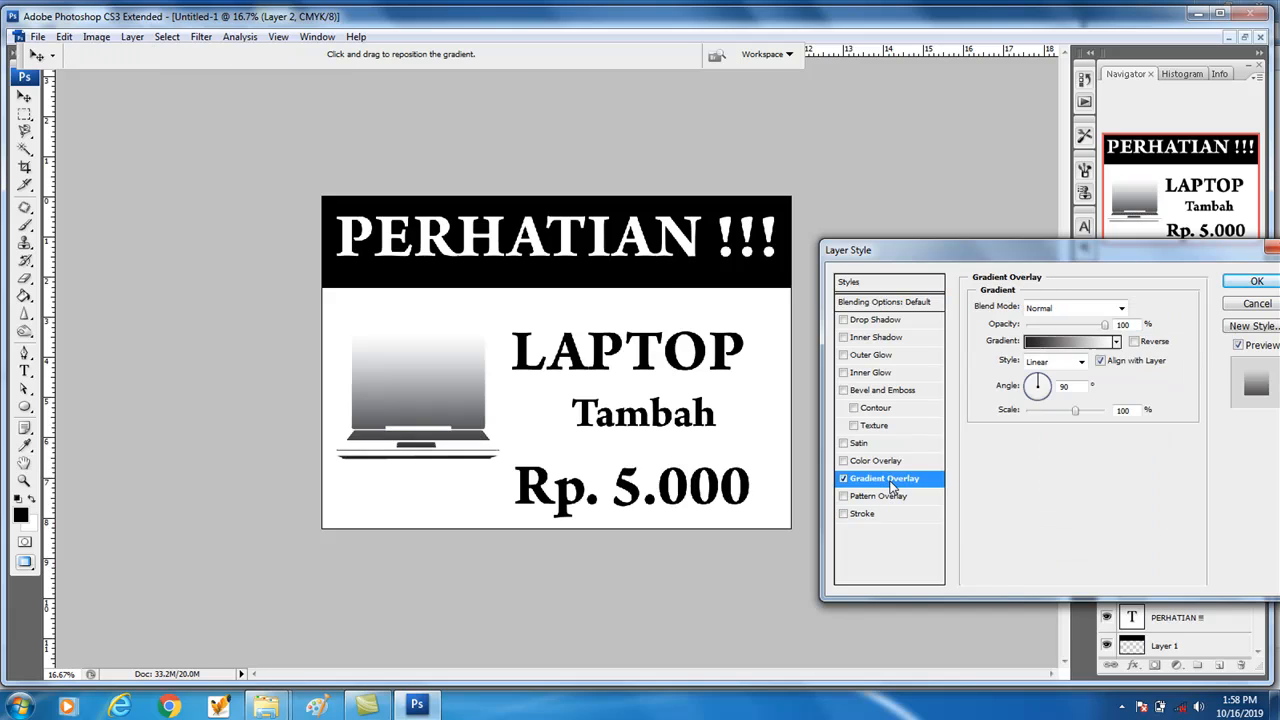
{"action": "left_click", "coordinate": [1256, 304]}
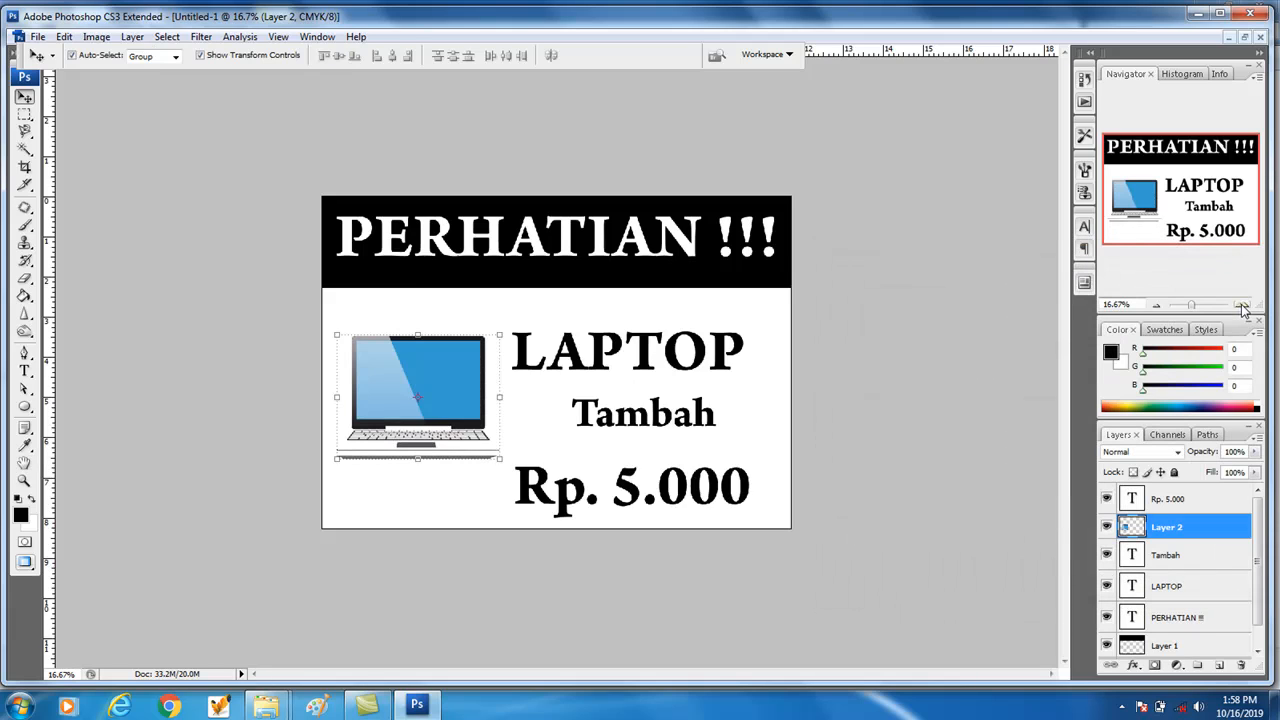
- Shift "LAPTOP", "Tambah" and "Rp. 5.000" right, away from the laptop picture, and raise all three lines slightly
{"action": "right_click", "coordinate": [726, 356]}
{"action": "left_click", "coordinate": [765, 362]}
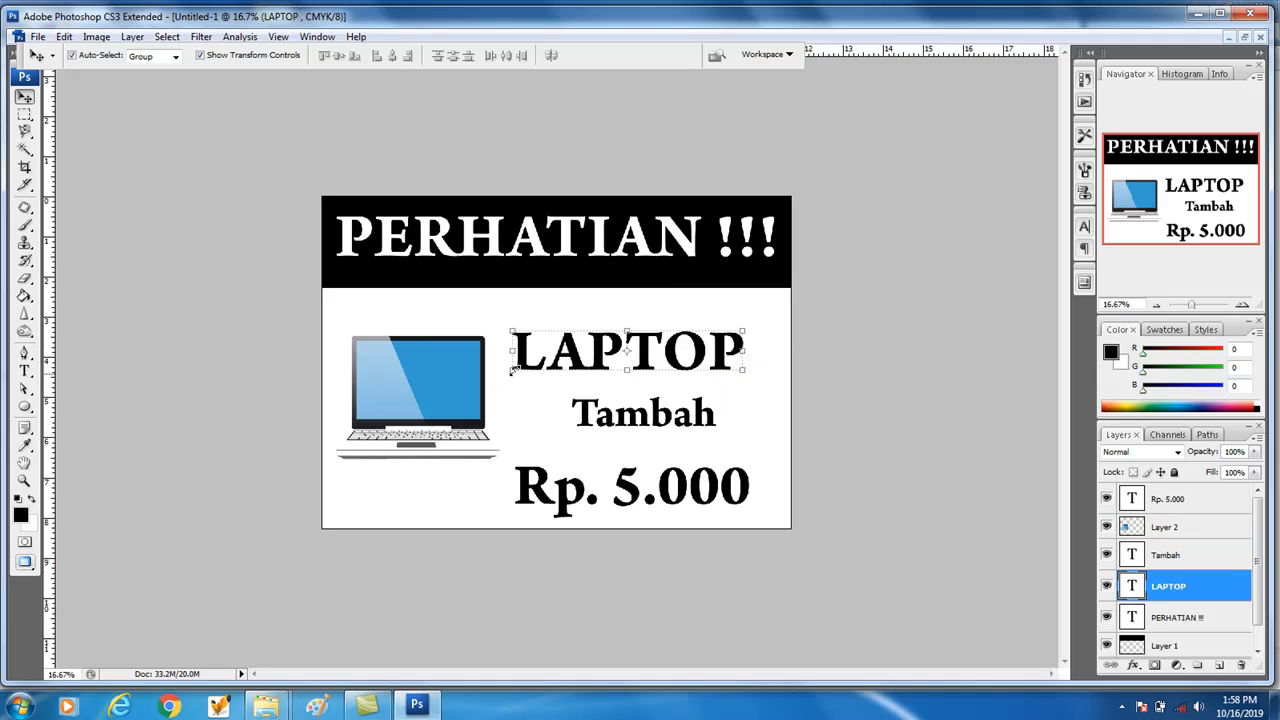
{"action": "left_click", "coordinate": [514, 370]}
{"action": "left_click_drag", "start_coordinate": [556, 431], "coordinate": [584, 425]}
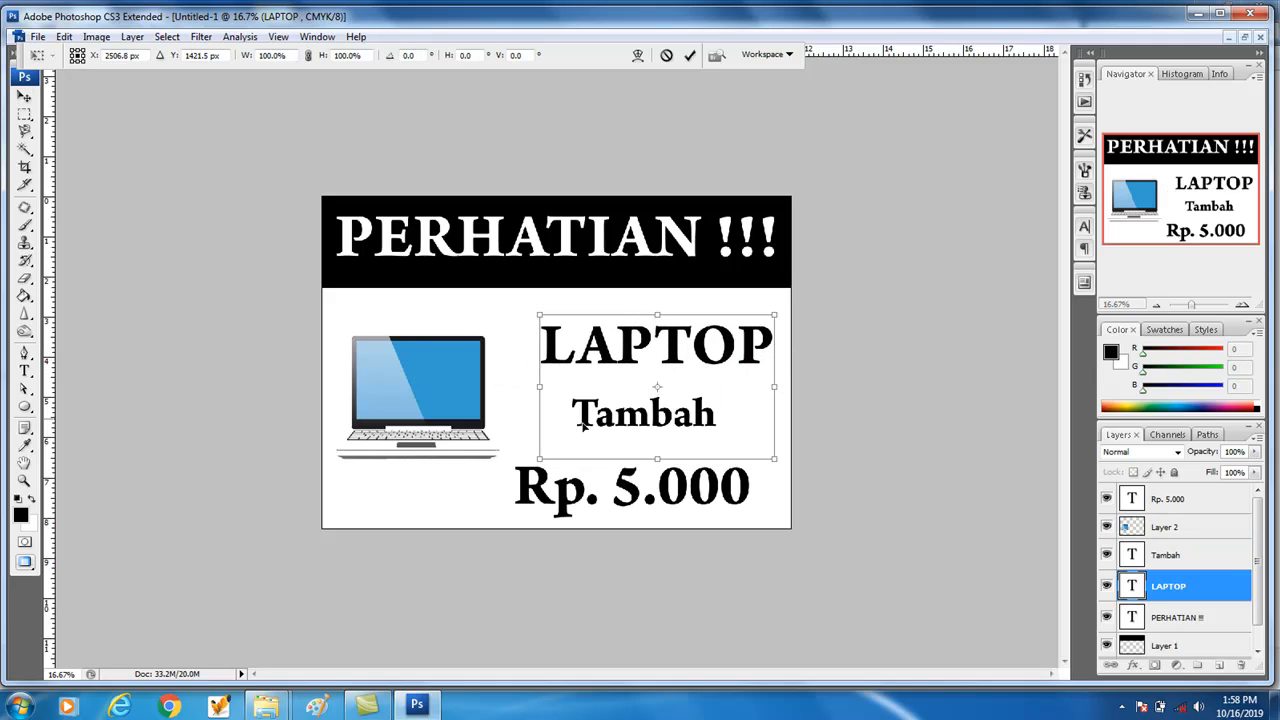
{"action": "key", "text": "Return"}
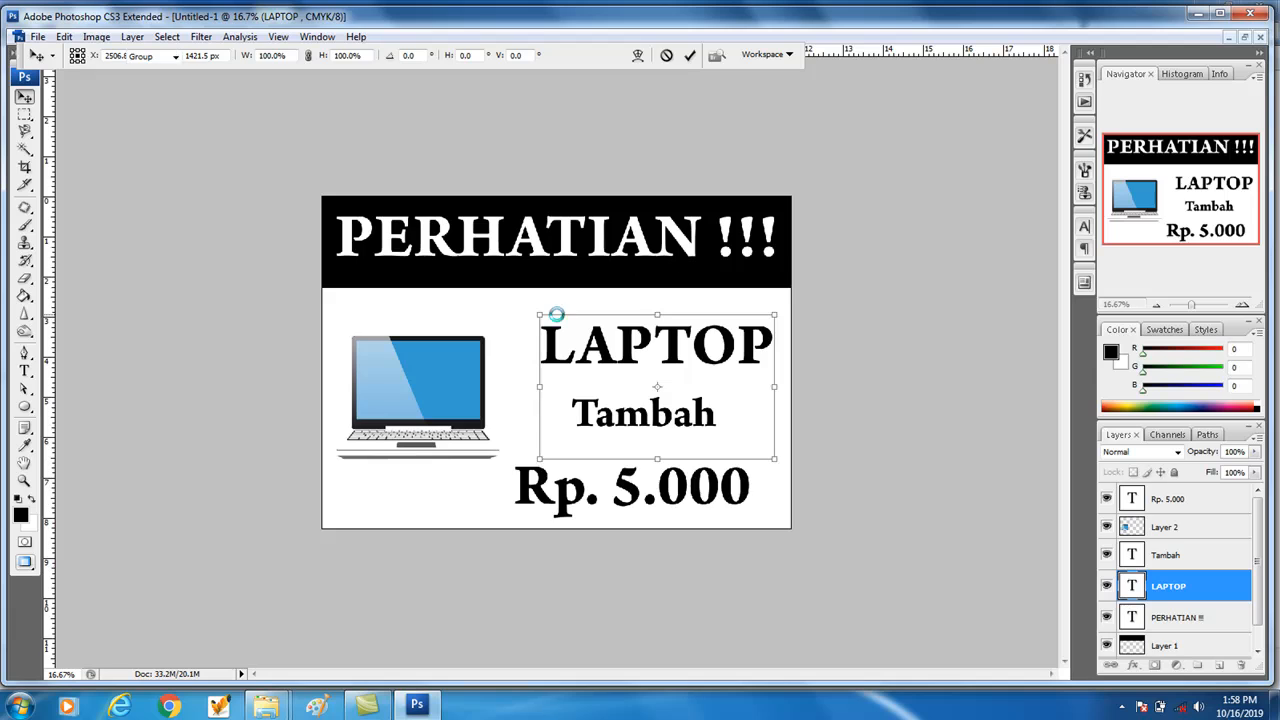
{"action": "left_click_drag", "start_coordinate": [705, 347], "coordinate": [703, 333]}
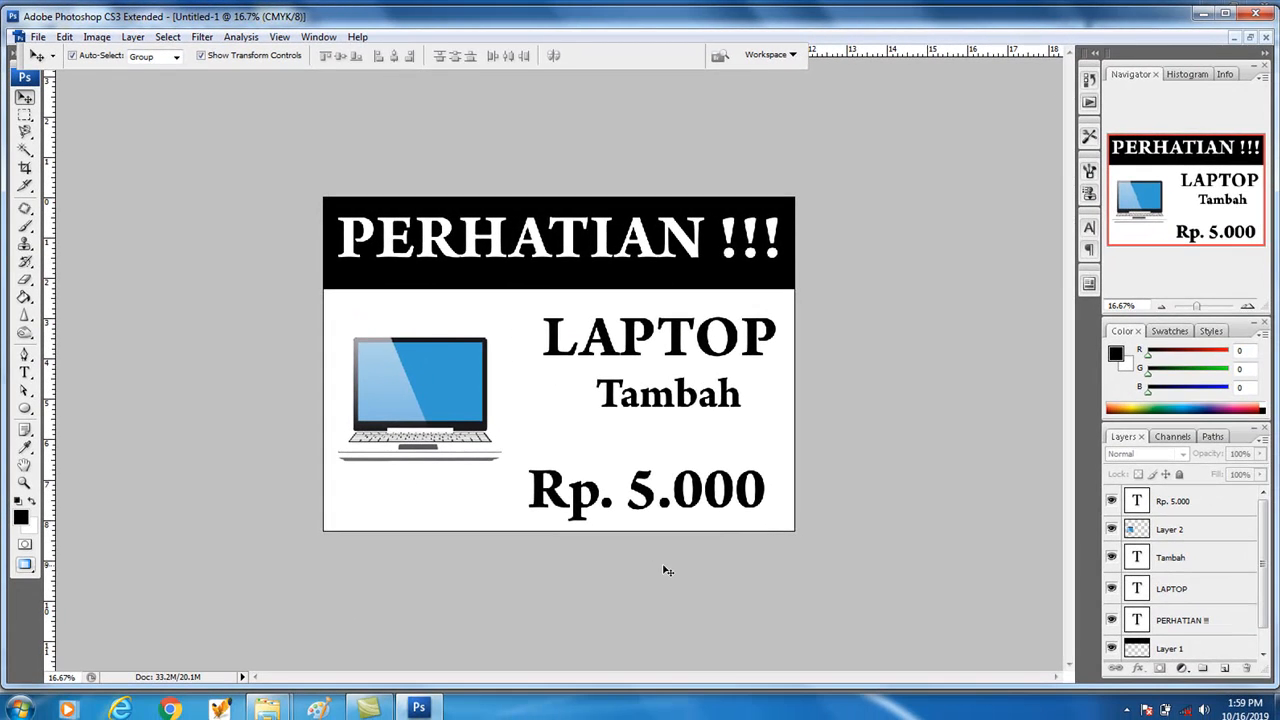
{"action": "left_click_drag", "start_coordinate": [645, 500], "coordinate": [655, 486]}
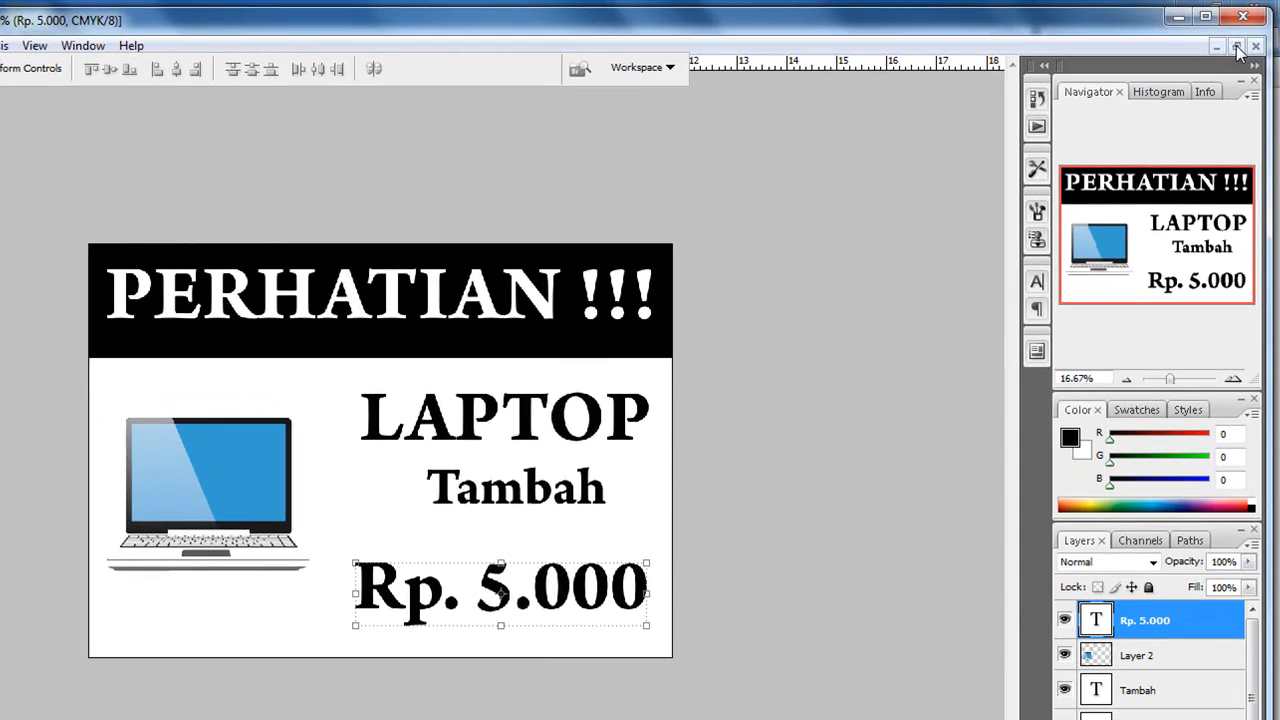
- Float the notice's window, close laptop.png, and bring up clkl.jpg maximized
{"action": "left_click", "coordinate": [1243, 41]}
{"action": "left_click", "coordinate": [142, 118]}
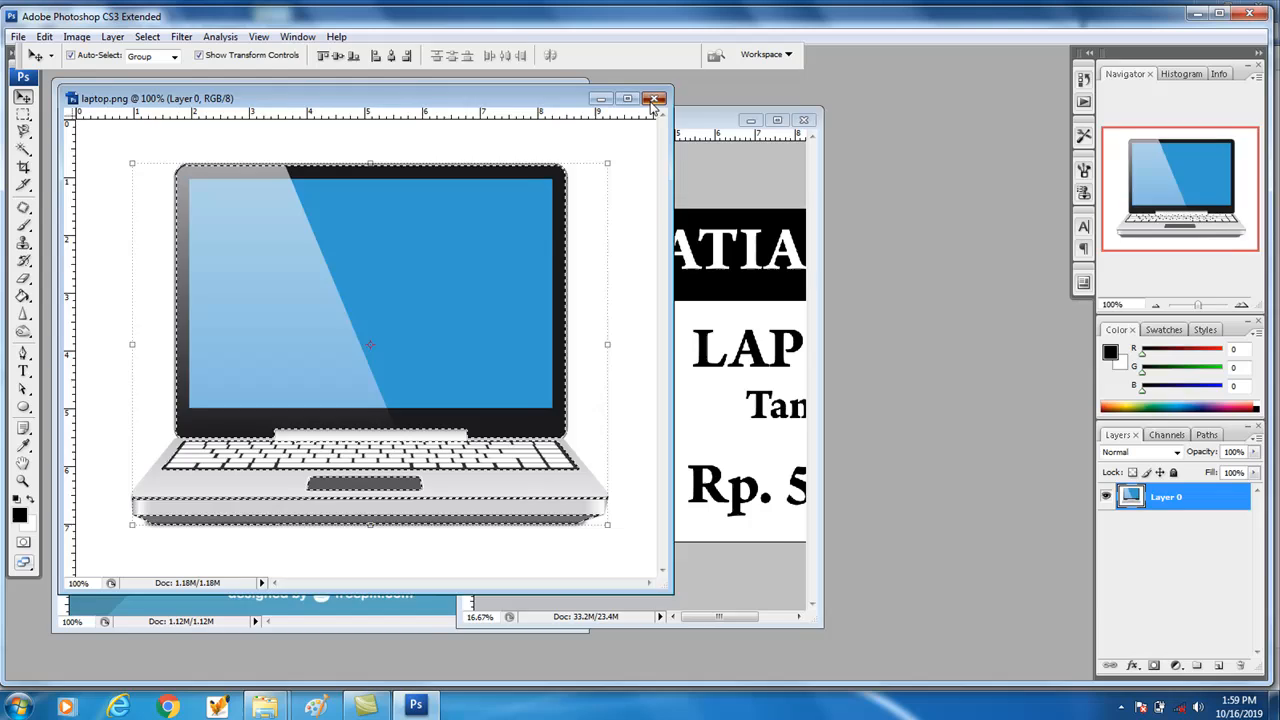
{"action": "left_click", "coordinate": [503, 122]}
{"action": "left_click", "coordinate": [295, 277]}
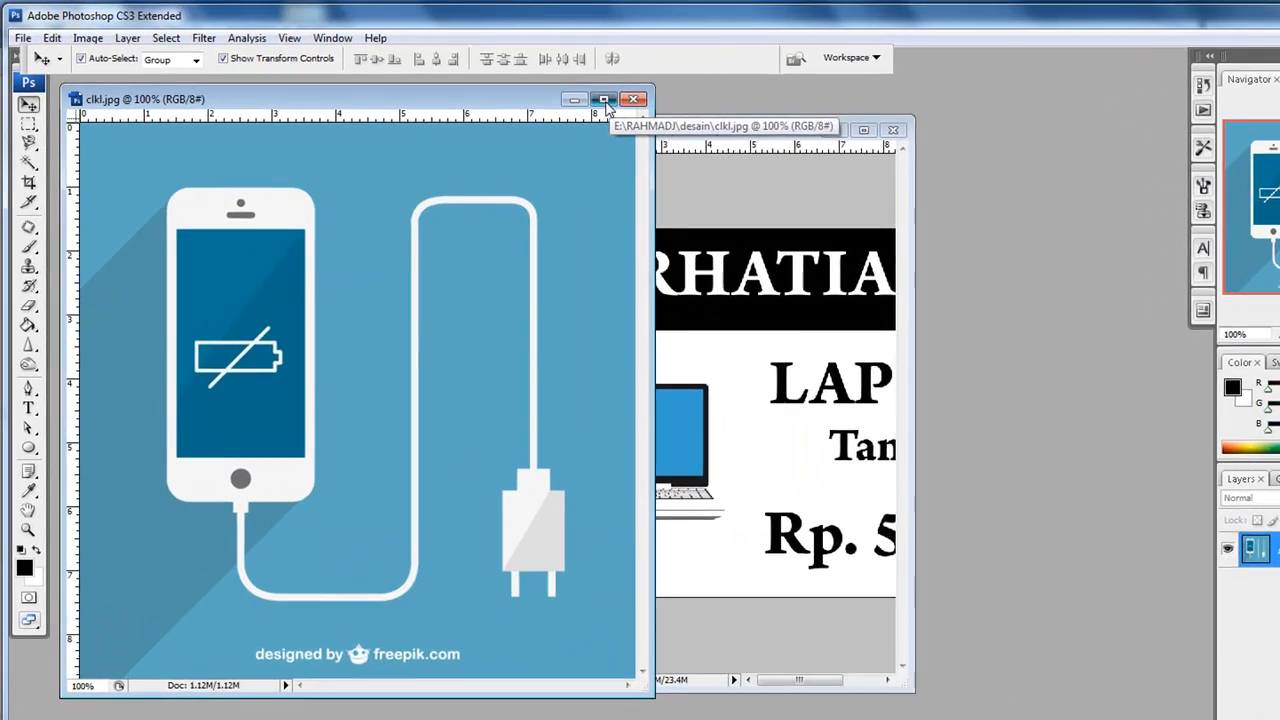
{"action": "left_click", "coordinate": [605, 100]}
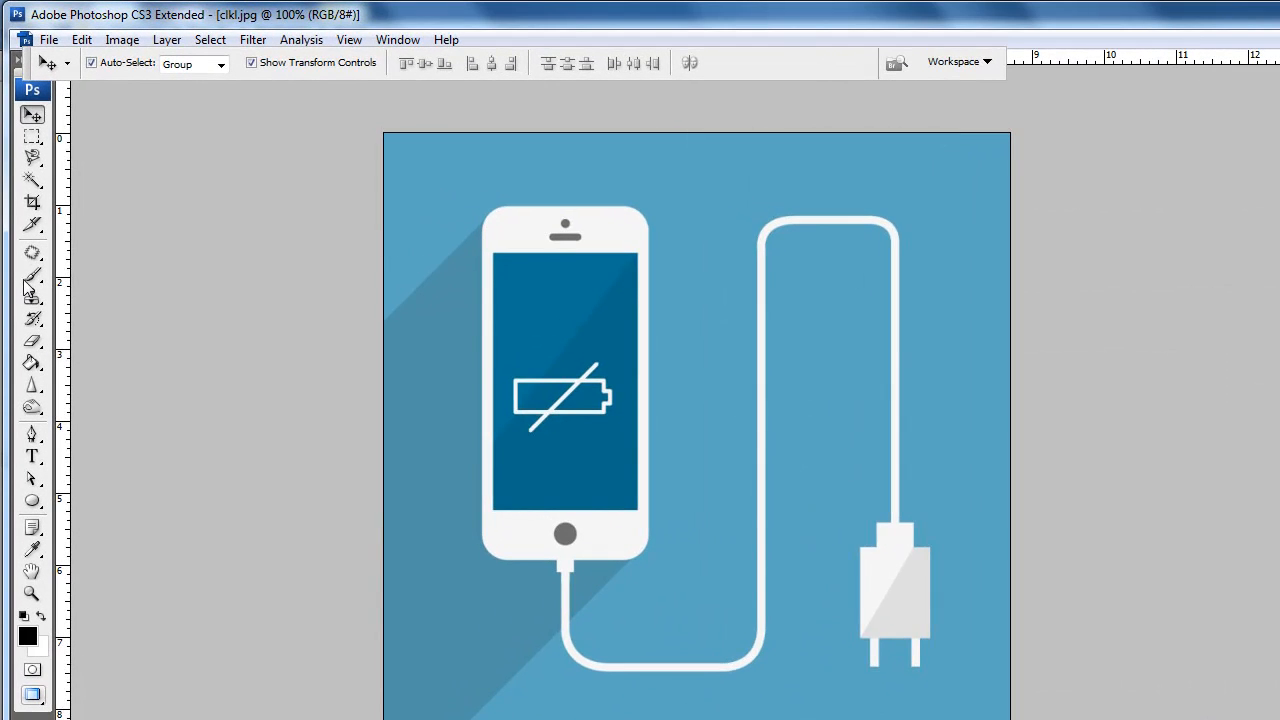
- Select the white phone and charger shape with the Magic Wand, copy it to a new layer, and hide the Background layer
{"action": "left_click", "coordinate": [32, 181]}
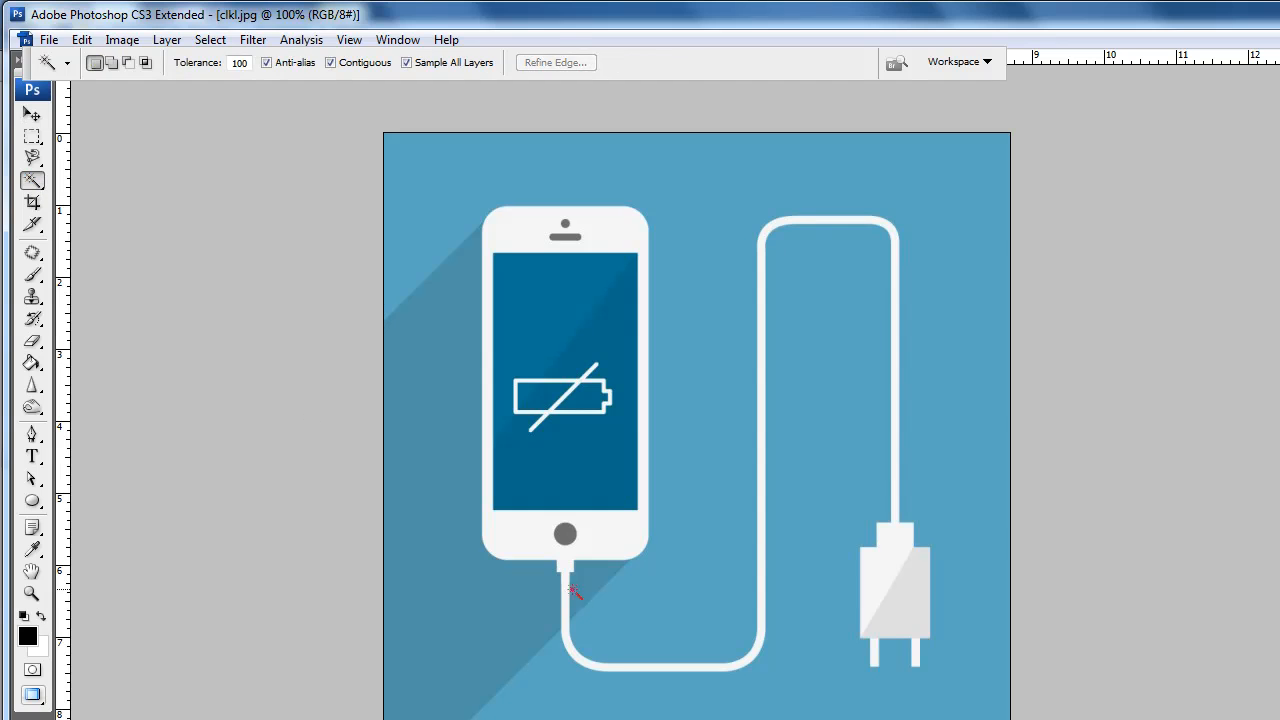
{"action": "left_click", "coordinate": [919, 587]}
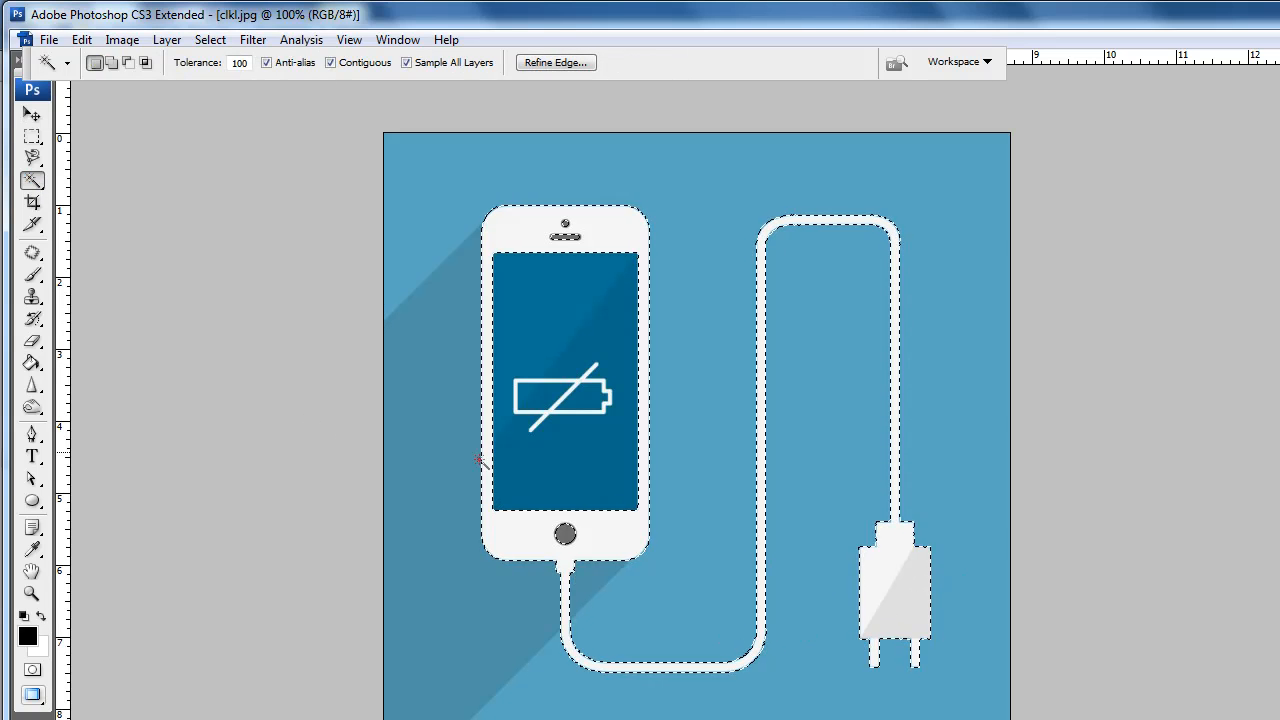
{"action": "key", "text": "ctrl+j"}
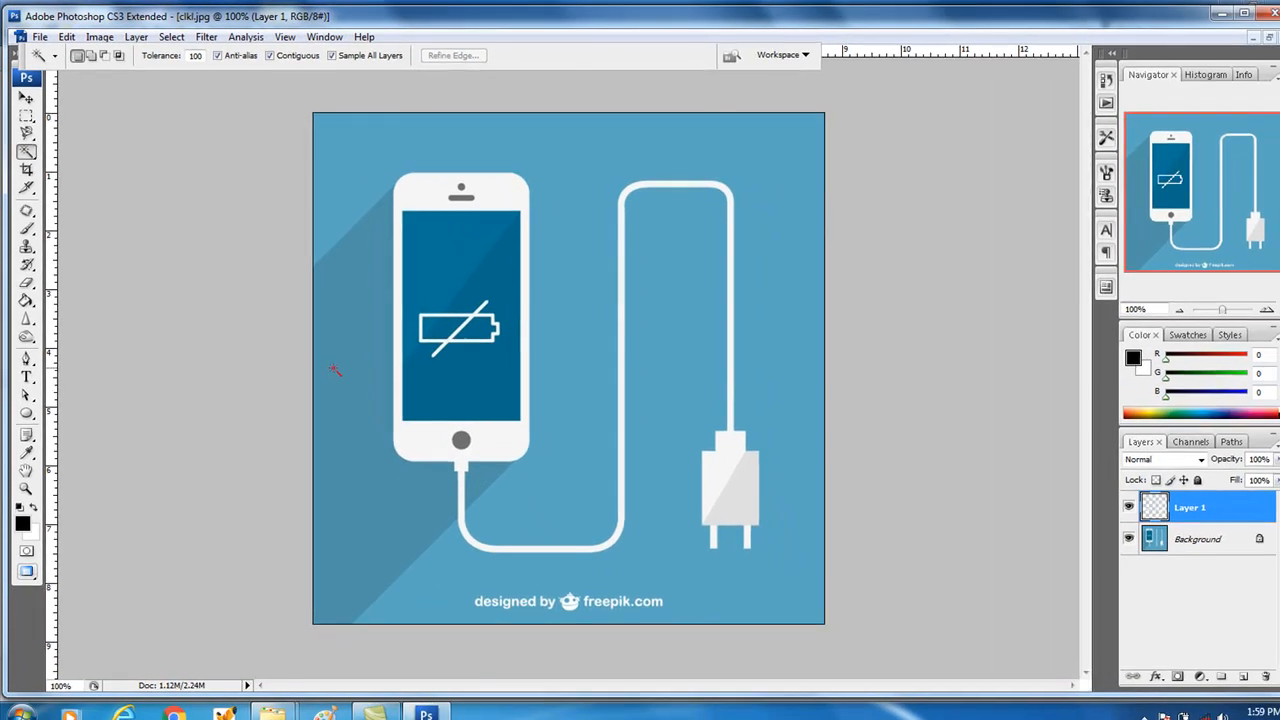
{"action": "left_click", "coordinate": [1108, 529]}
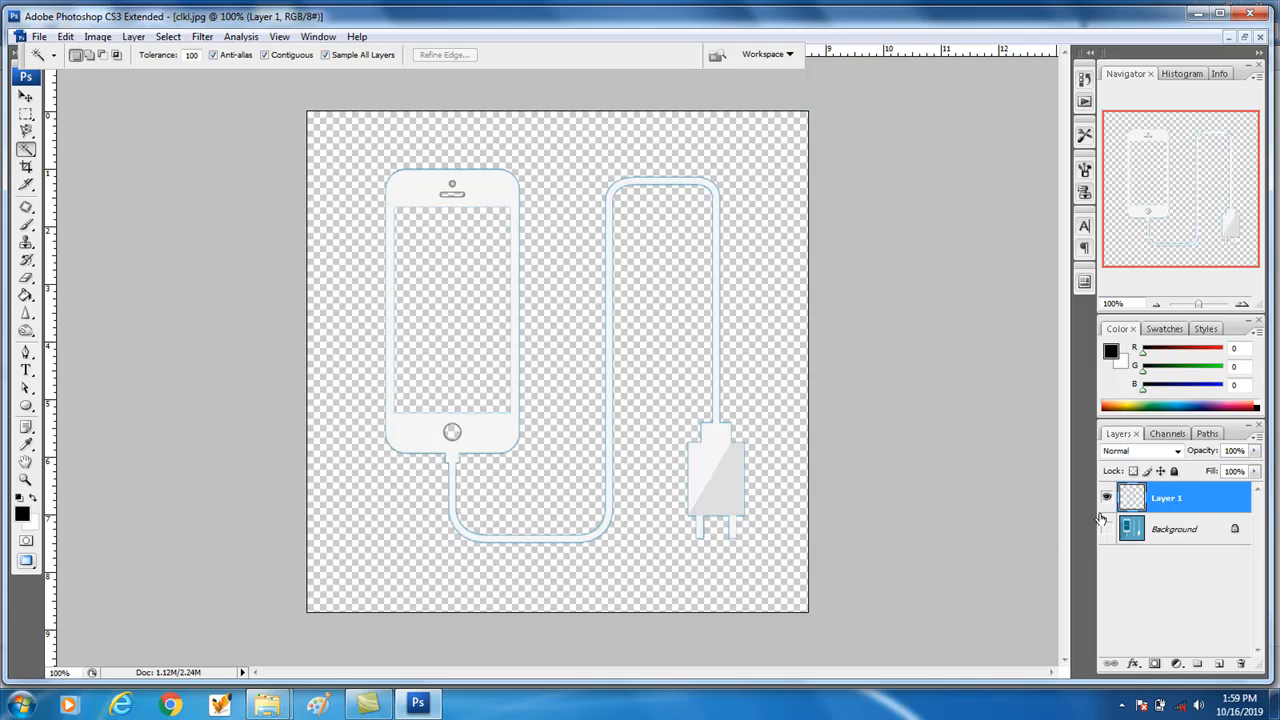
- Erase the phone and the adjoining start of the cable with a rectangular selection, keeping only the charger and its remaining cable
{"action": "left_click", "coordinate": [27, 114]}
{"action": "left_click_drag", "start_coordinate": [377, 150], "coordinate": [528, 568]}
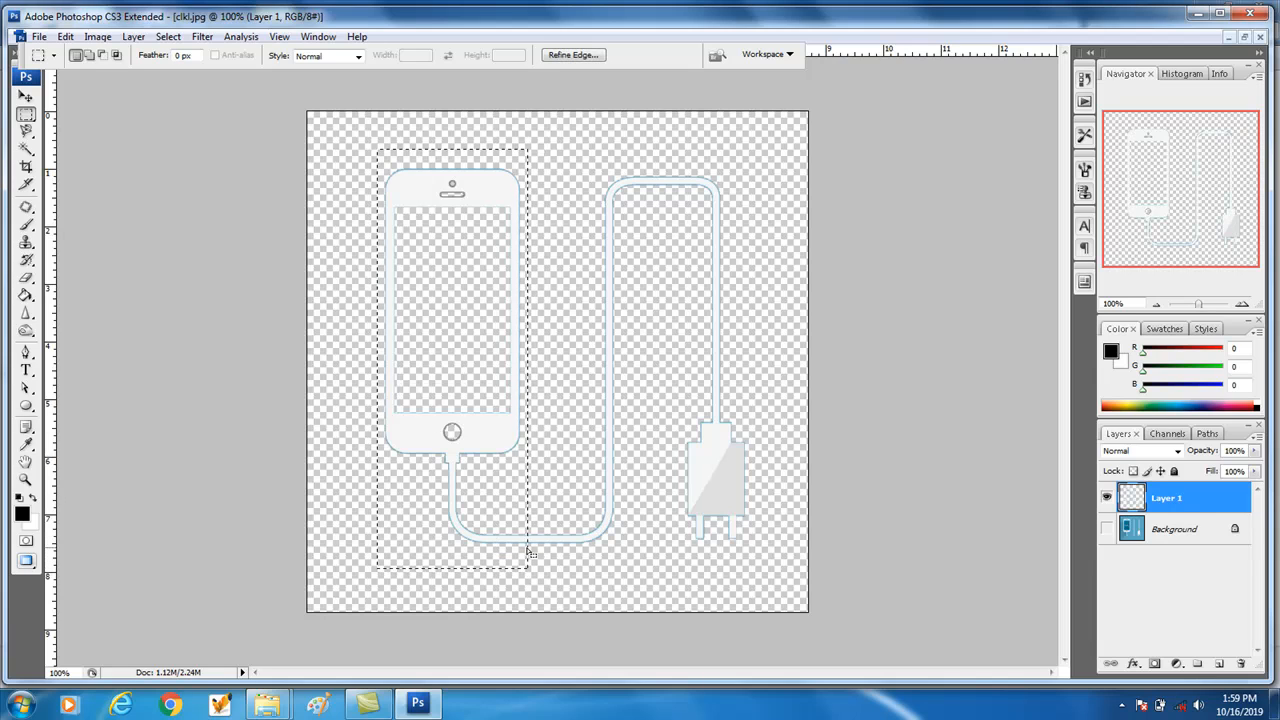
{"action": "key", "text": "Delete"}
{"action": "left_click", "coordinate": [543, 656]}
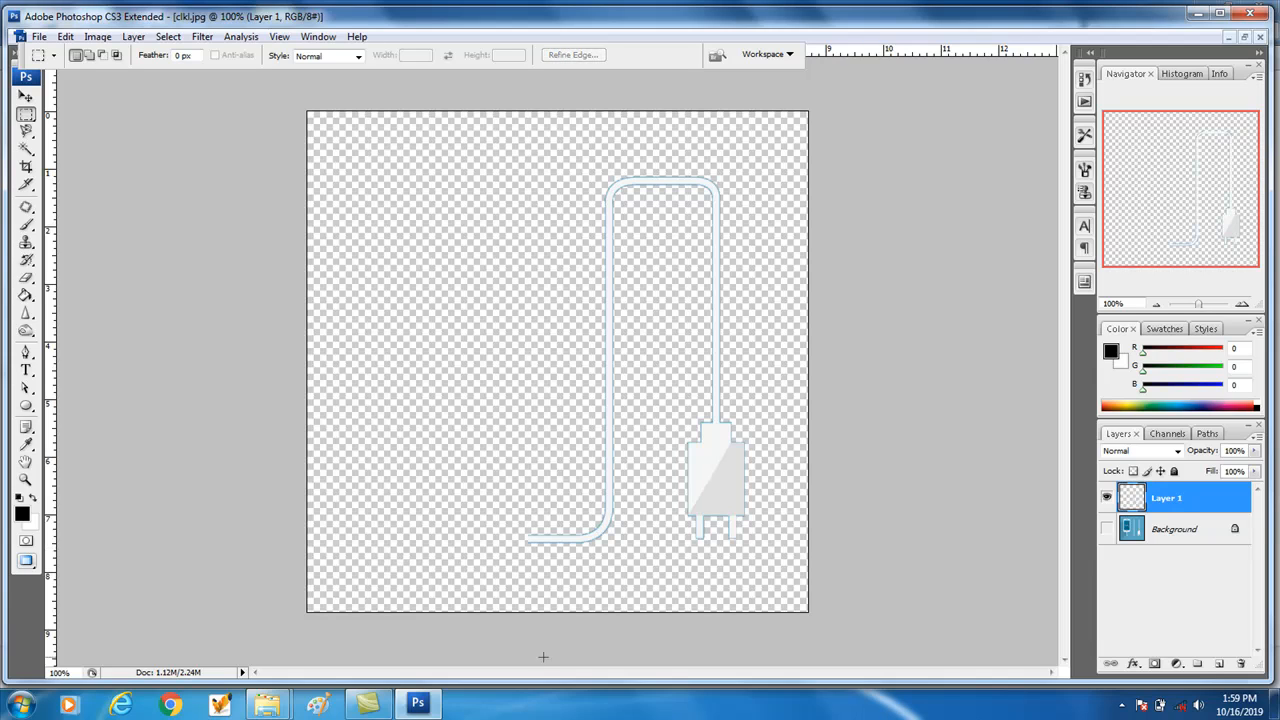
- Copy the charger cutout from clkl.jpg into the notice and maximize the notice's window
{"action": "left_click", "coordinate": [26, 97]}
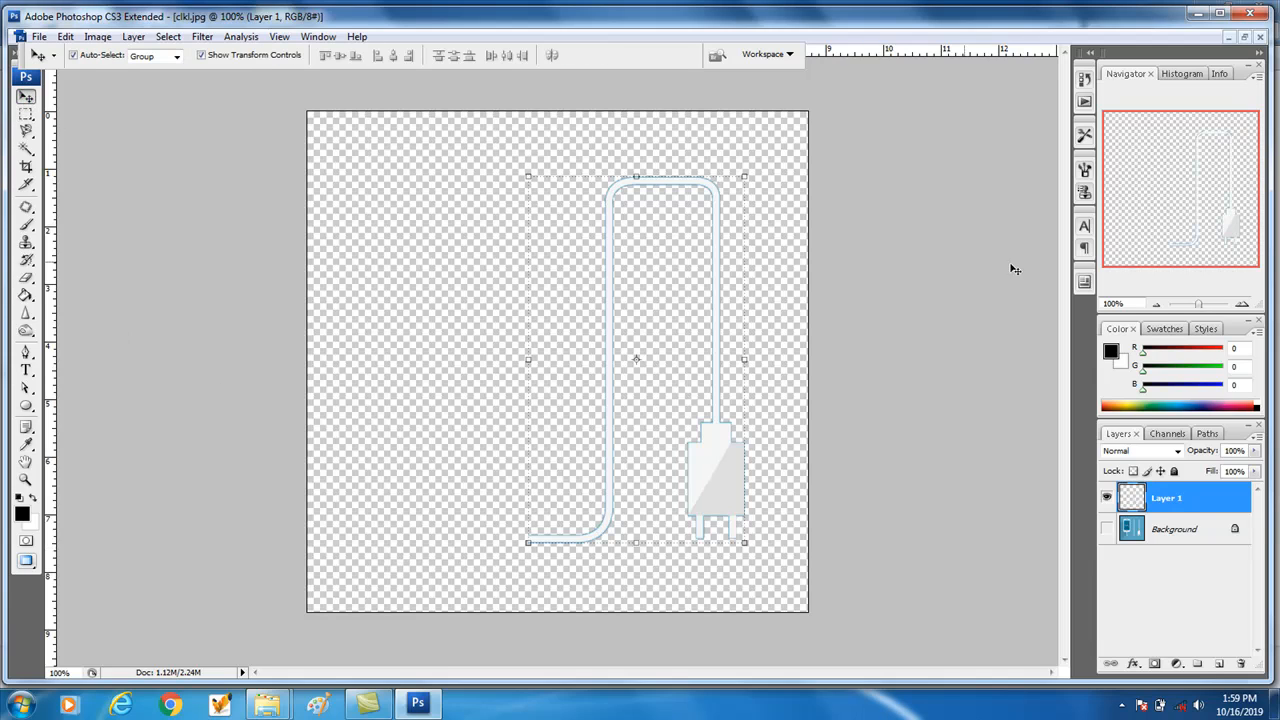
{"action": "left_click", "coordinate": [1244, 38]}
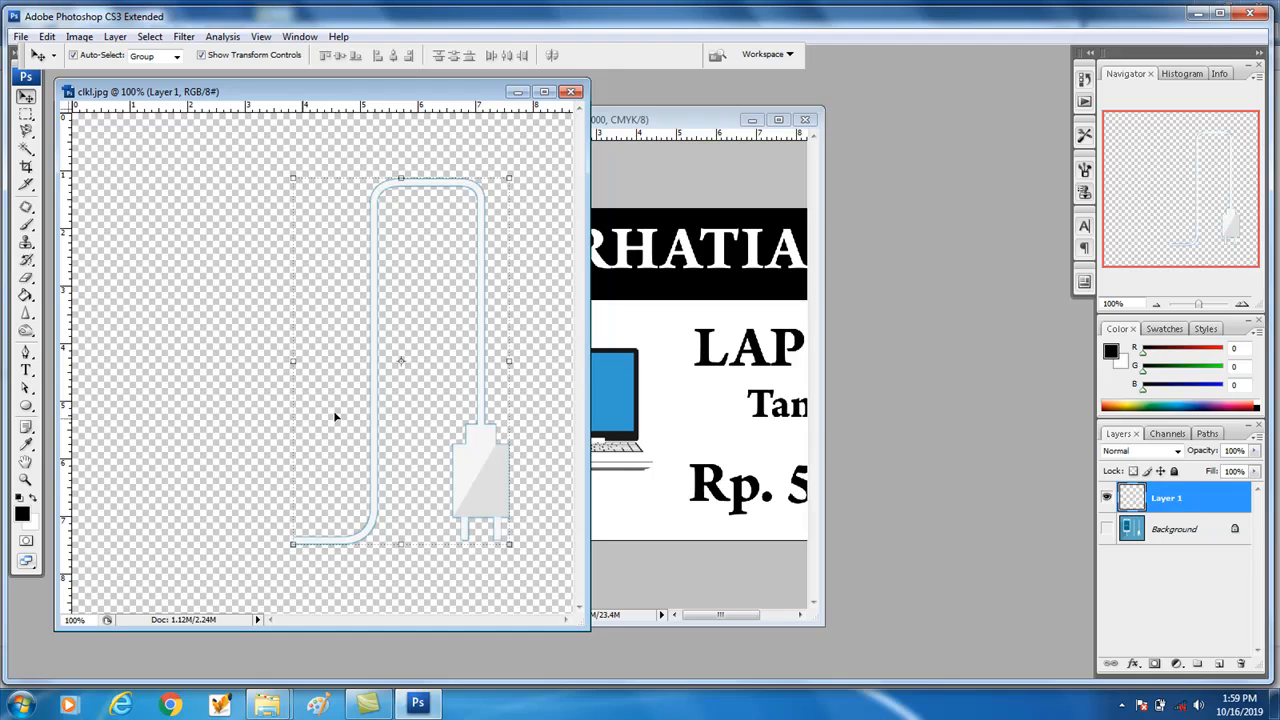
{"action": "left_click_drag", "start_coordinate": [470, 474], "coordinate": [712, 447]}
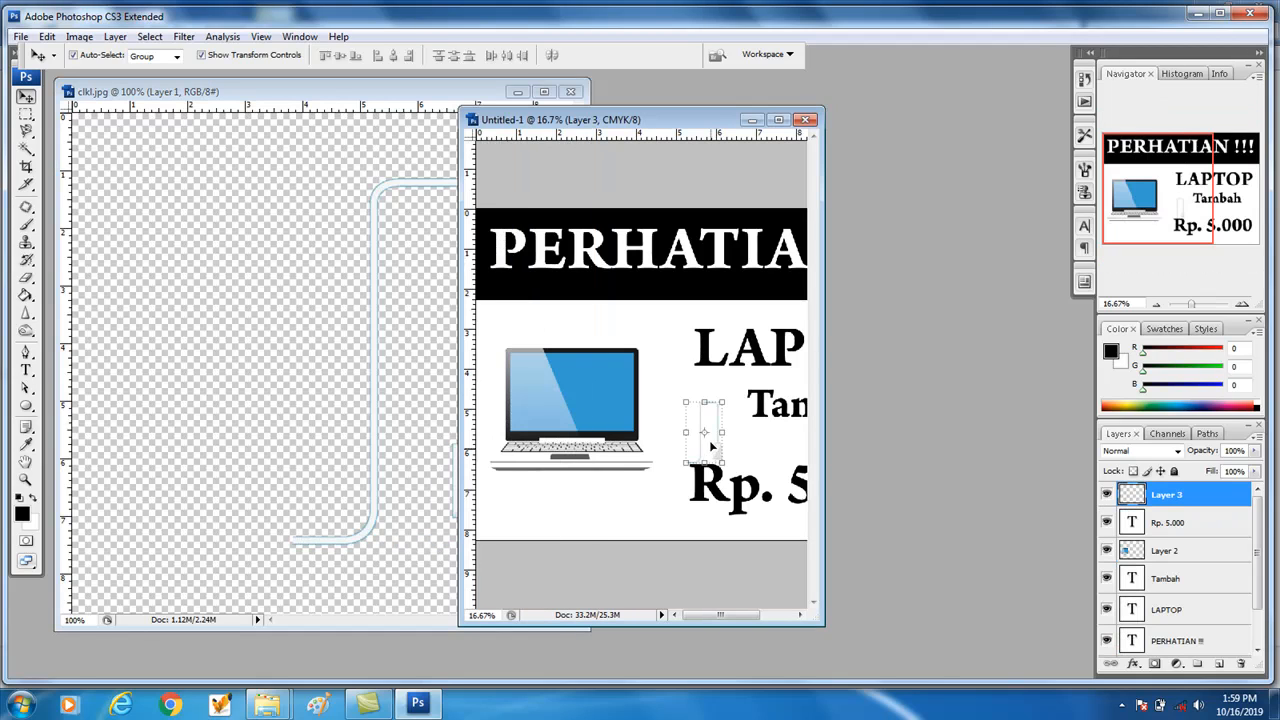
{"action": "left_click", "coordinate": [779, 120]}
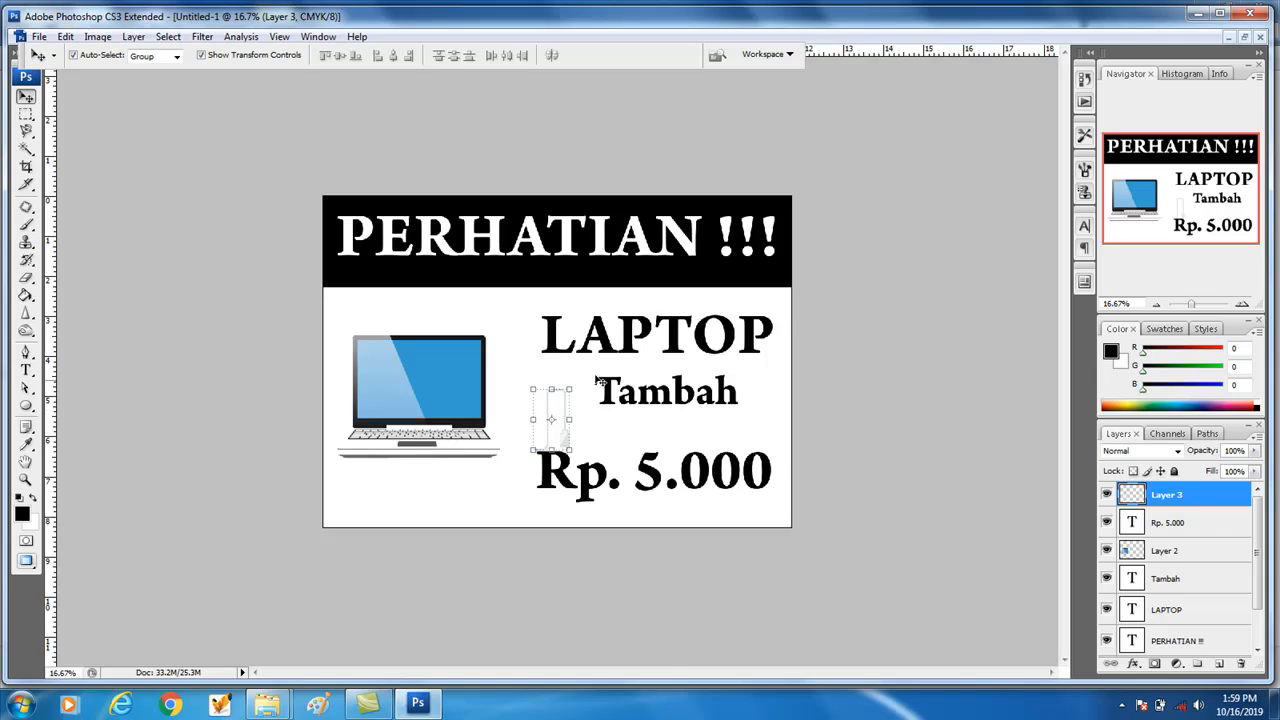
- Rotate the charger 88.6°, place it over the text beside the laptop, and scale it to 415.4% width and 445.9% height
{"action": "left_click_drag", "start_coordinate": [577, 383], "coordinate": [627, 473]}
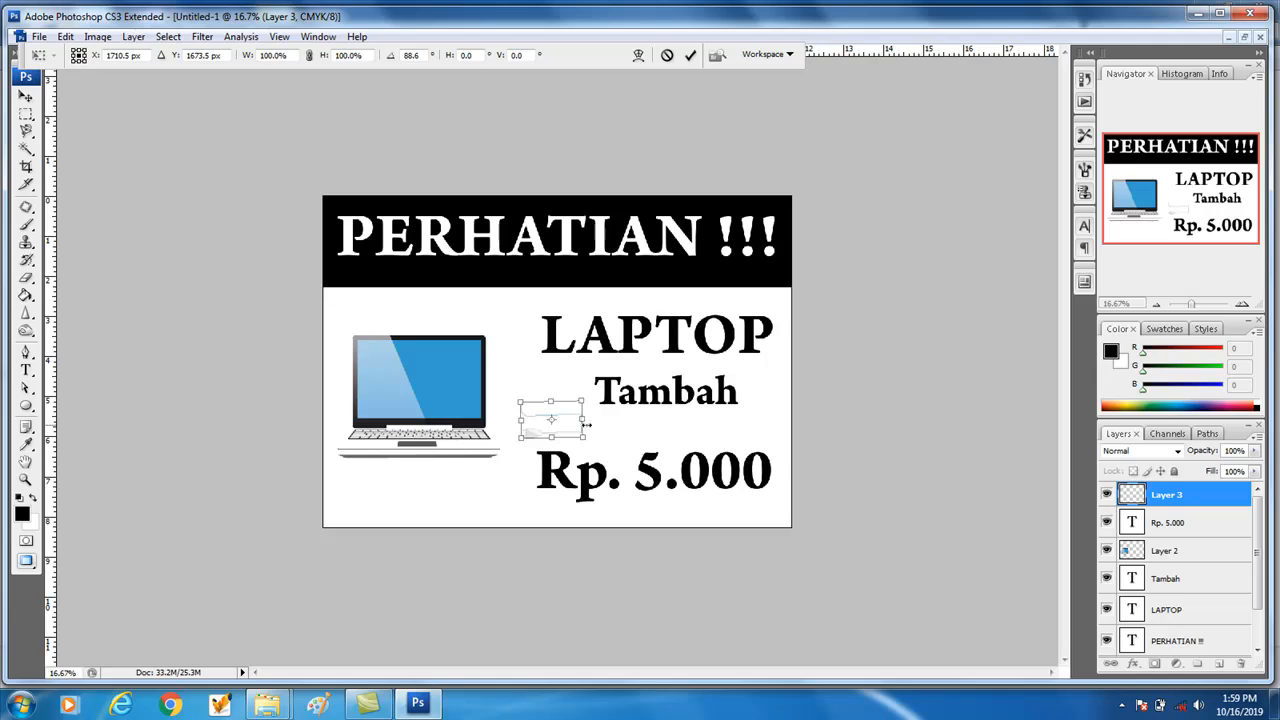
{"action": "left_click_drag", "start_coordinate": [584, 399], "coordinate": [745, 315]}
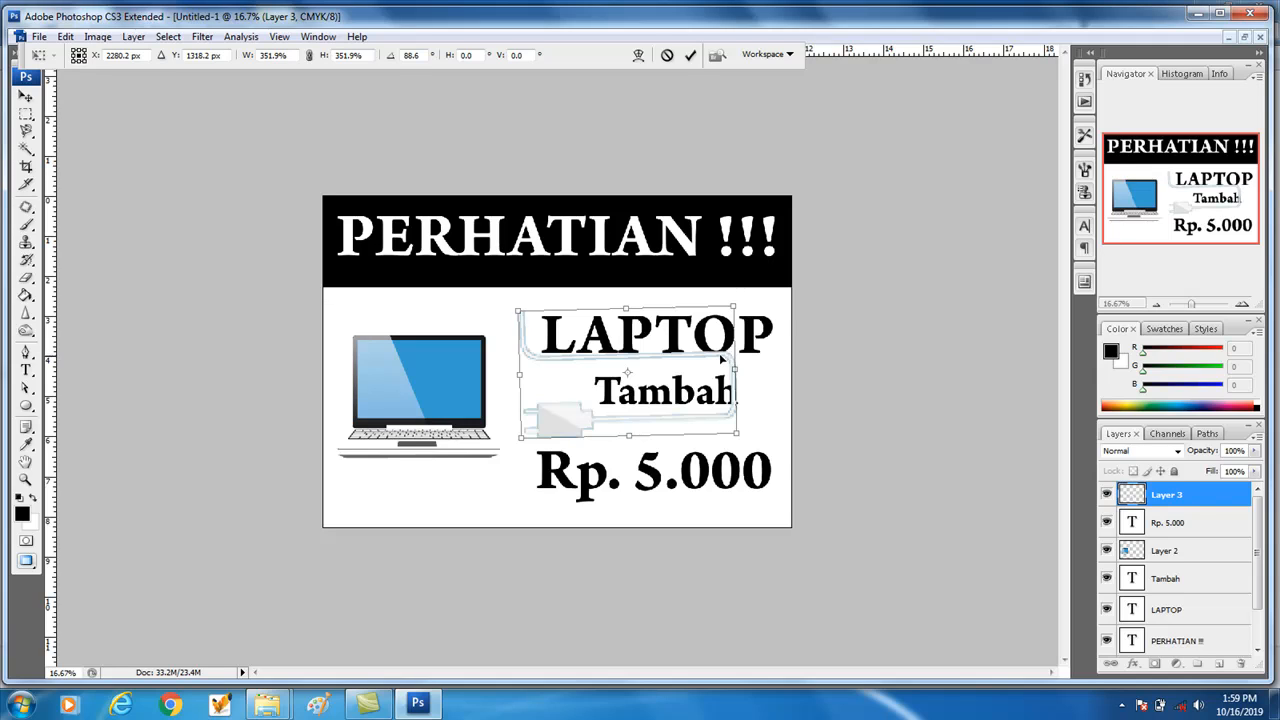
{"action": "left_click_drag", "start_coordinate": [722, 357], "coordinate": [701, 334]}
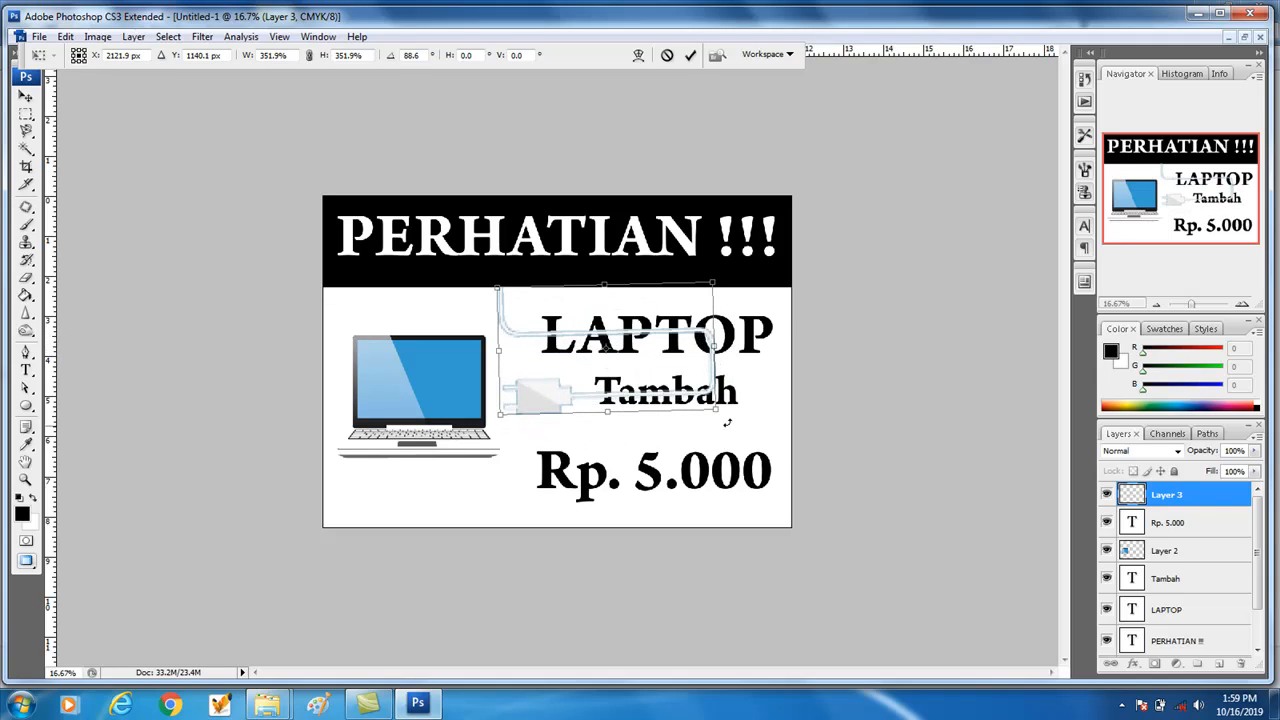
{"action": "left_click_drag", "start_coordinate": [713, 413], "coordinate": [774, 443]}
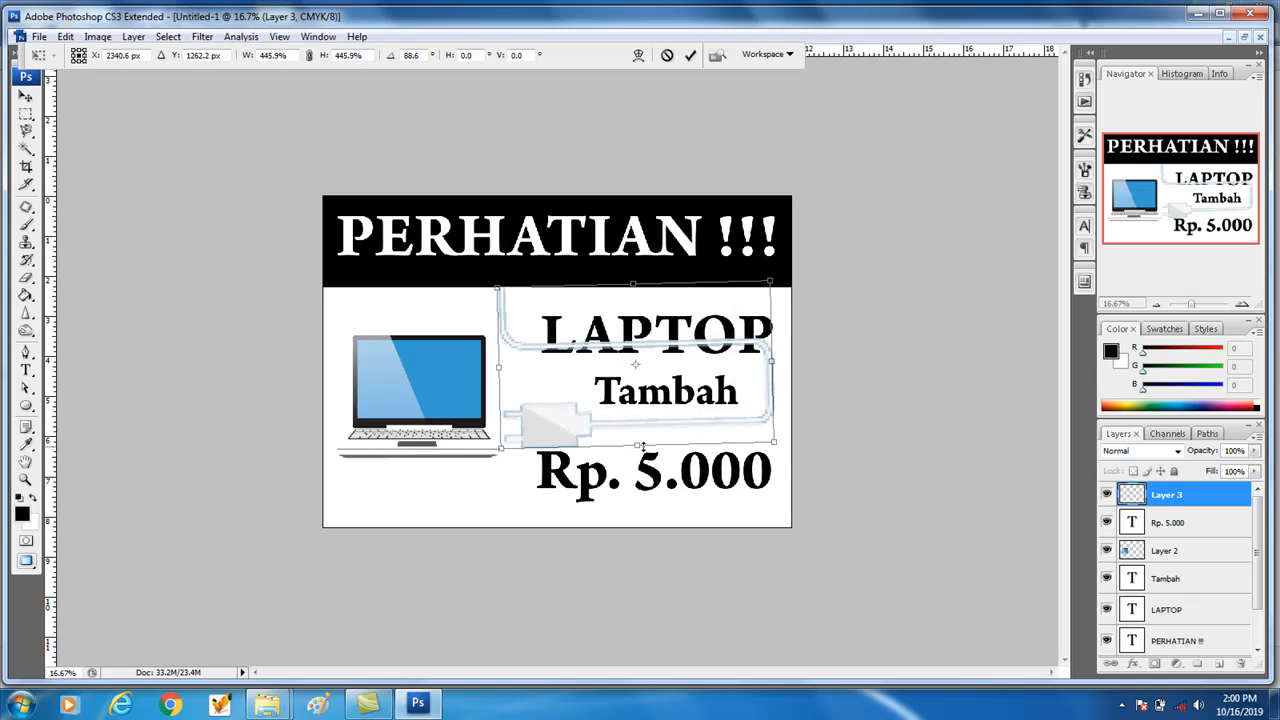
{"action": "left_click_drag", "start_coordinate": [636, 447], "coordinate": [610, 436]}
{"action": "scroll", "coordinate": [558, 416], "scroll_direction": "up", "scroll_amount": 1}
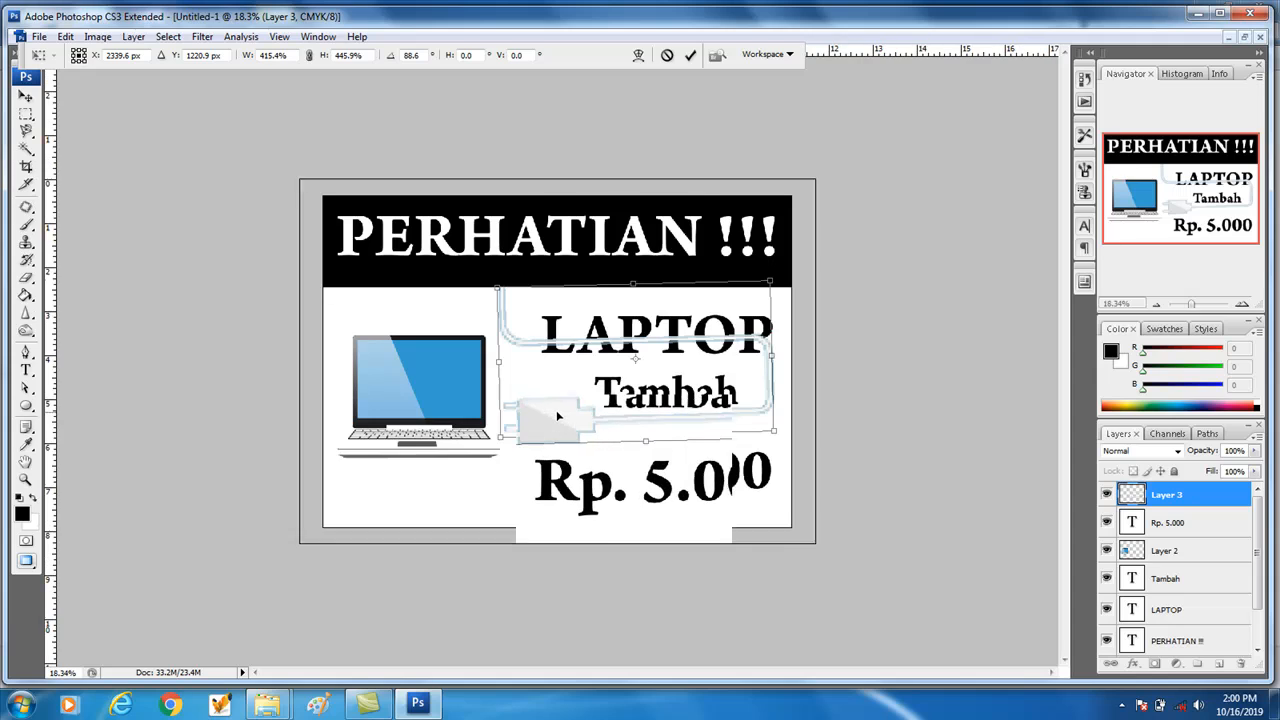
{"action": "key", "text": "Return"}
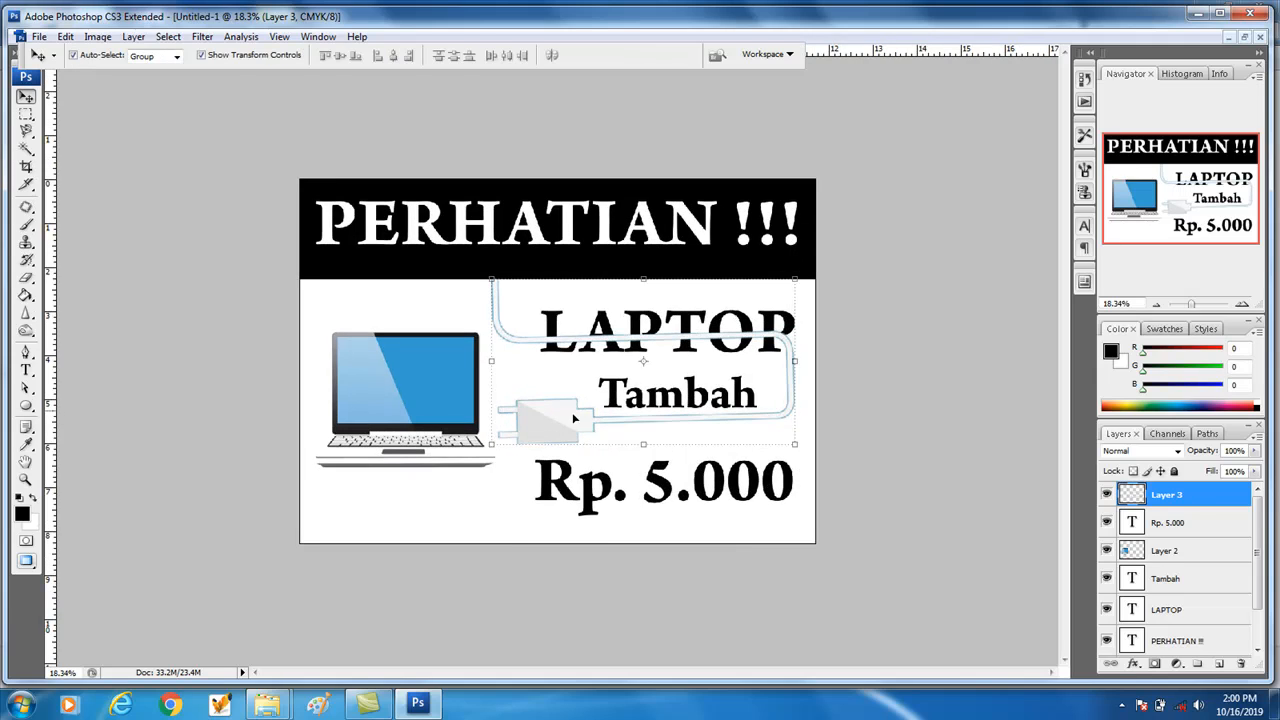
- Copy the charger's plug to its own layer using a rectangular selection around it
{"action": "scroll", "coordinate": [561, 423], "scroll_direction": "up", "scroll_amount": 2}
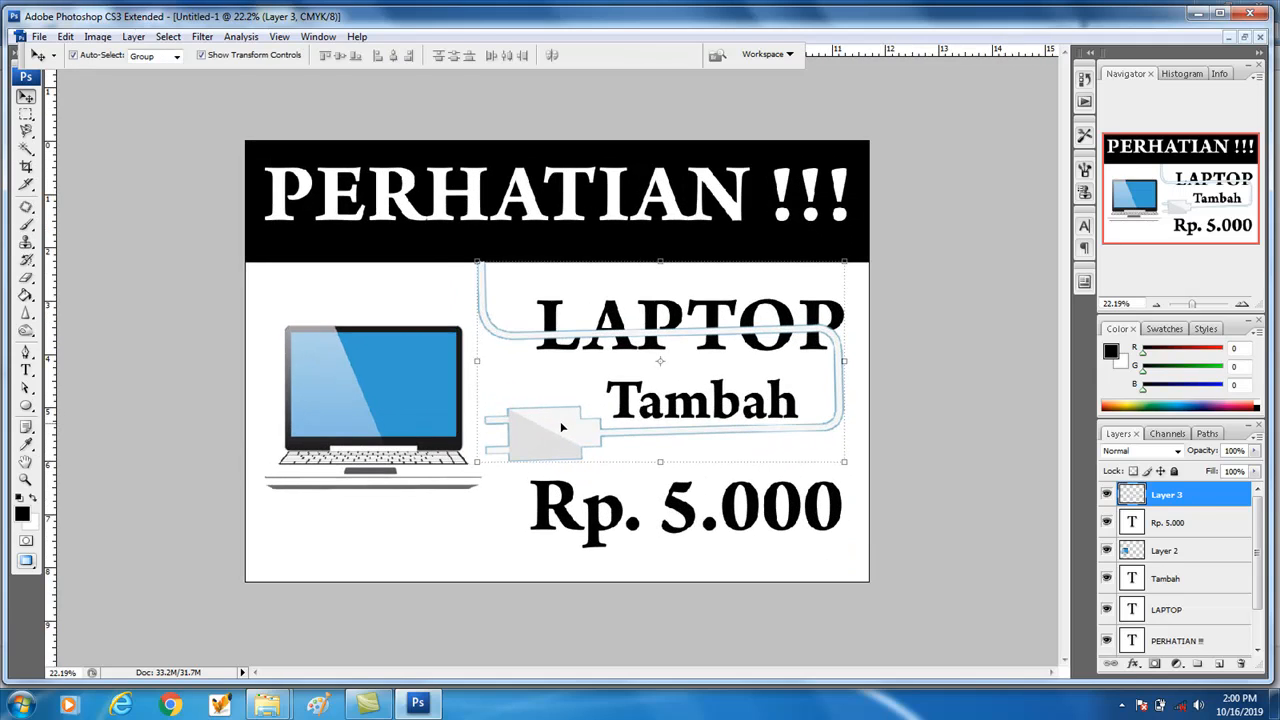
{"action": "scroll", "coordinate": [561, 427], "scroll_direction": "up", "scroll_amount": 1}
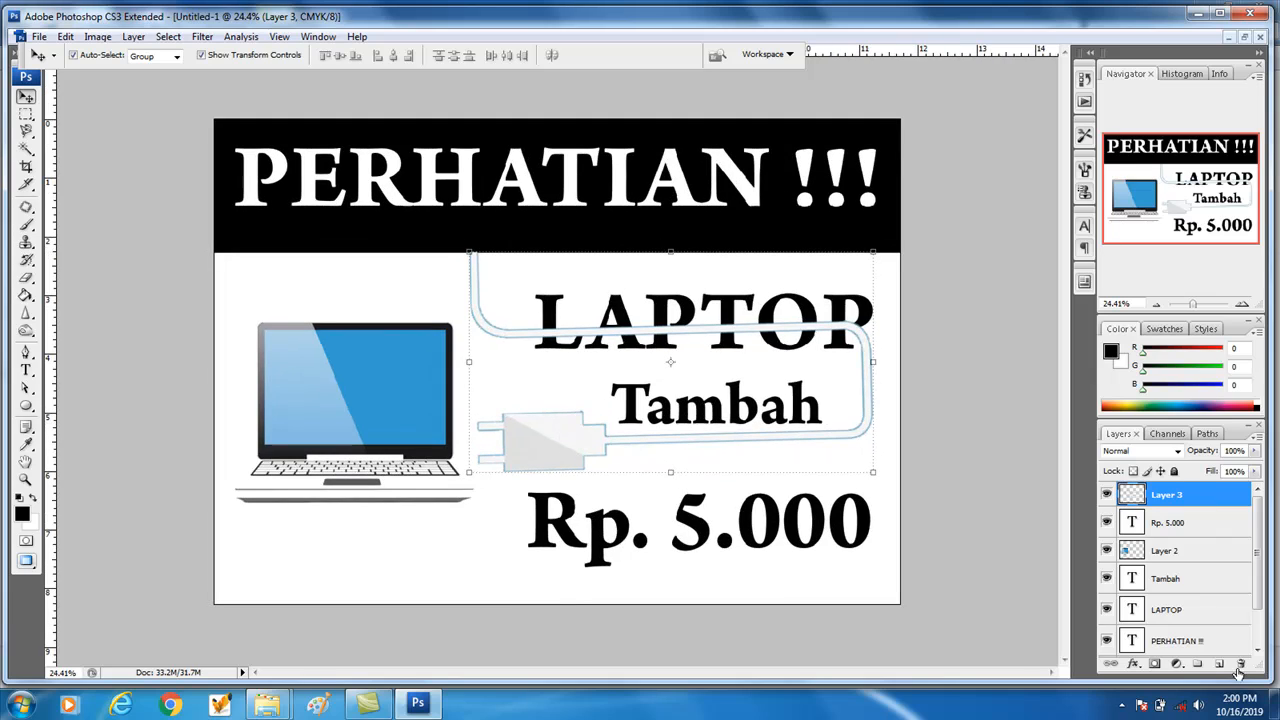
{"action": "left_click", "coordinate": [26, 114]}
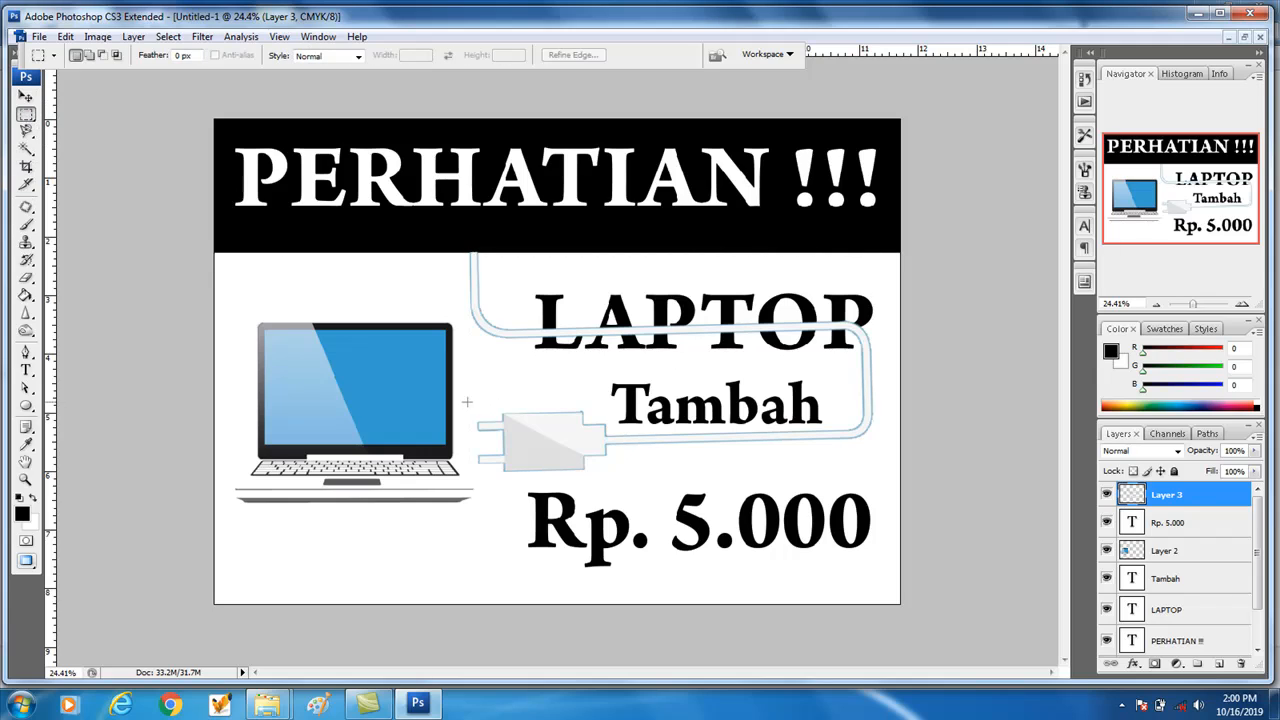
{"action": "left_click_drag", "start_coordinate": [466, 402], "coordinate": [606, 490]}
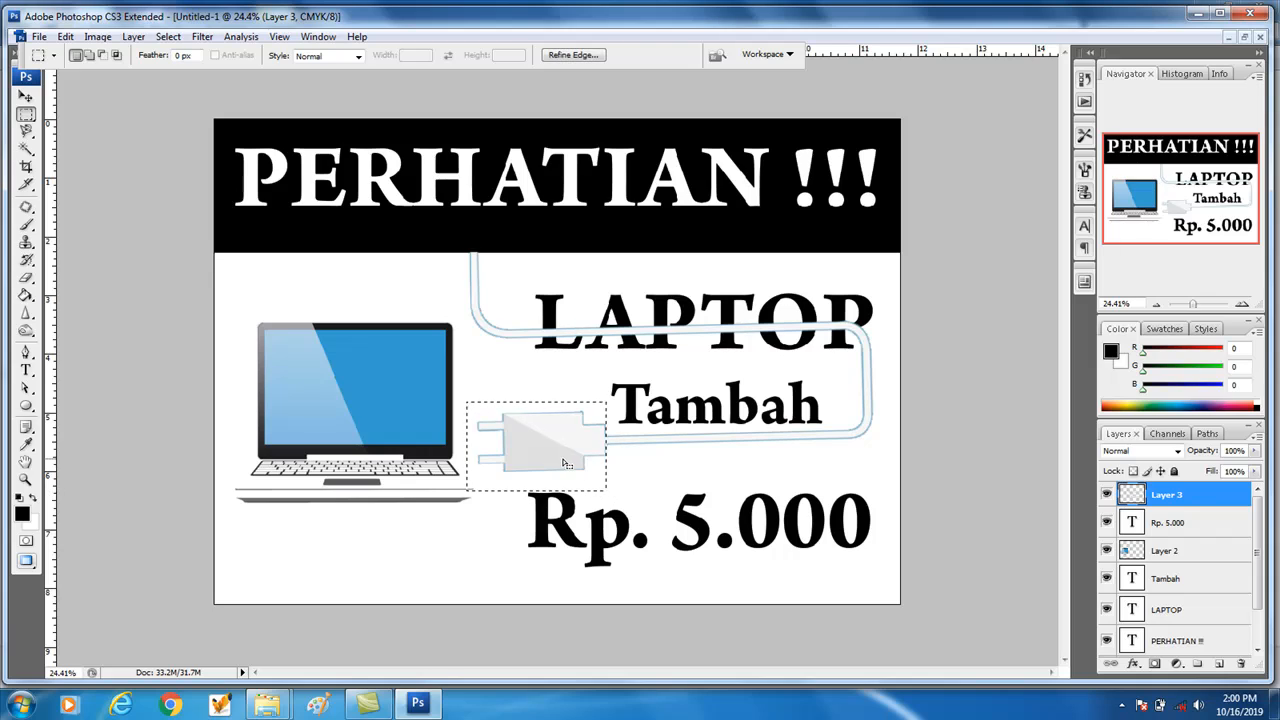
{"action": "key", "text": "ctrl+j"}
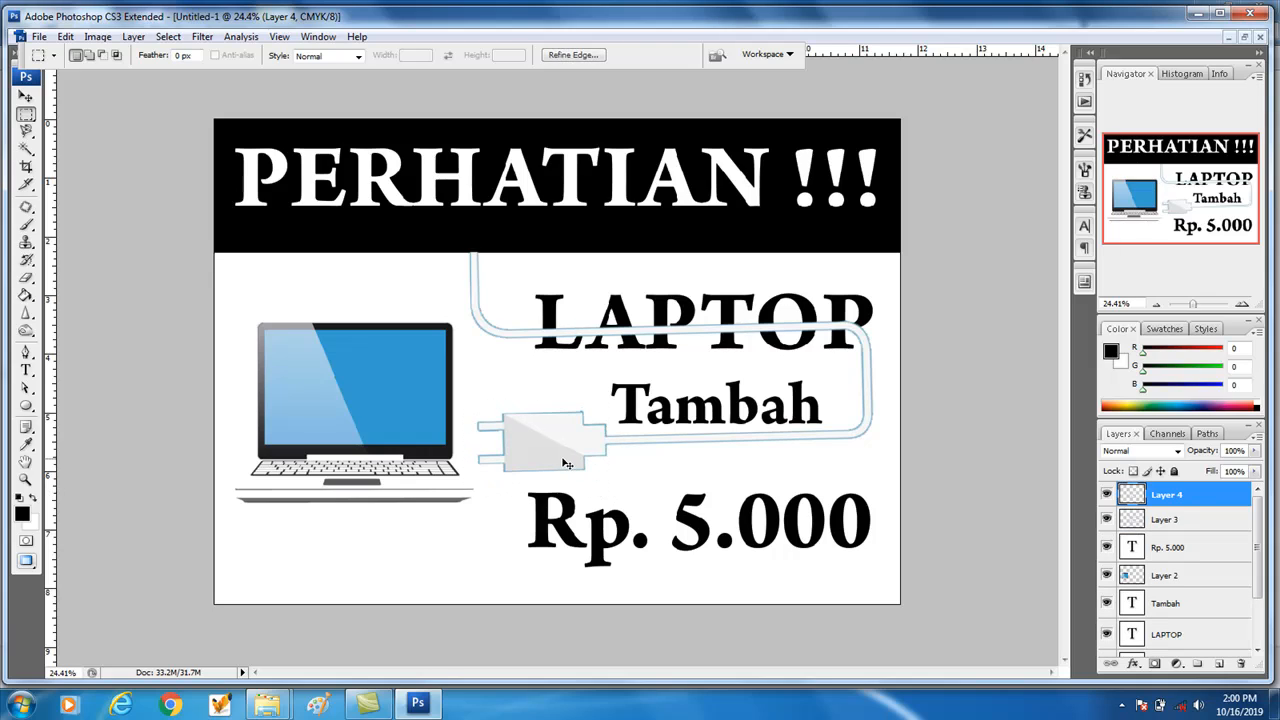
- Erase the plug from the cable layer, Layer 3, using the outline of Layer 4 as the selection, and deselect
{"action": "left_click", "coordinate": [1128, 496], "text": "ctrl"}
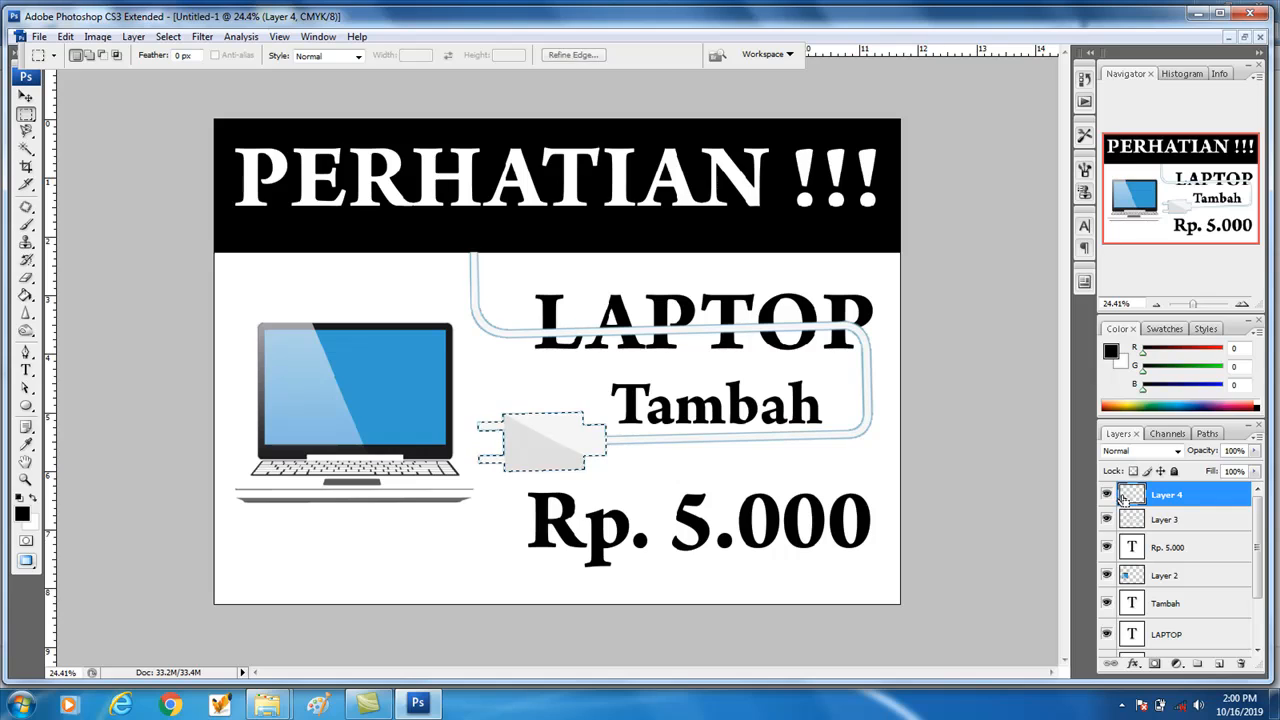
{"action": "left_click", "coordinate": [1139, 522]}
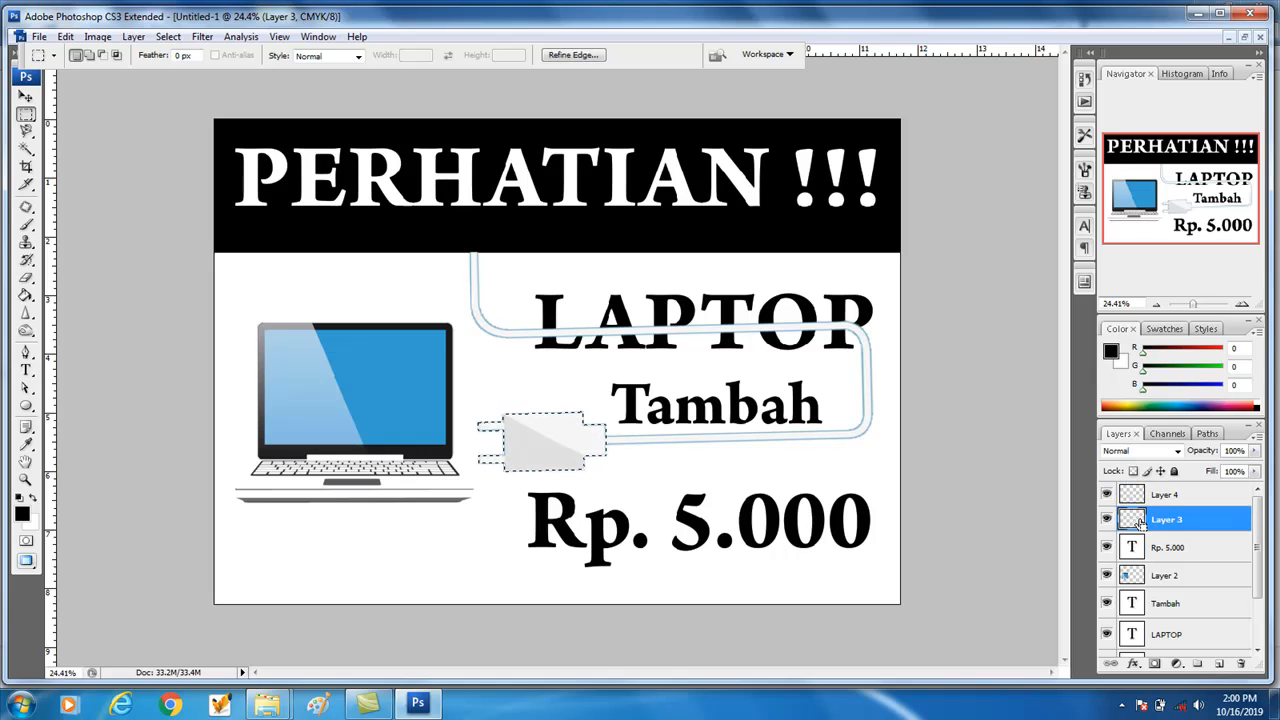
{"action": "key", "text": "ctrl+d"}
{"action": "left_click", "coordinate": [26, 96]}
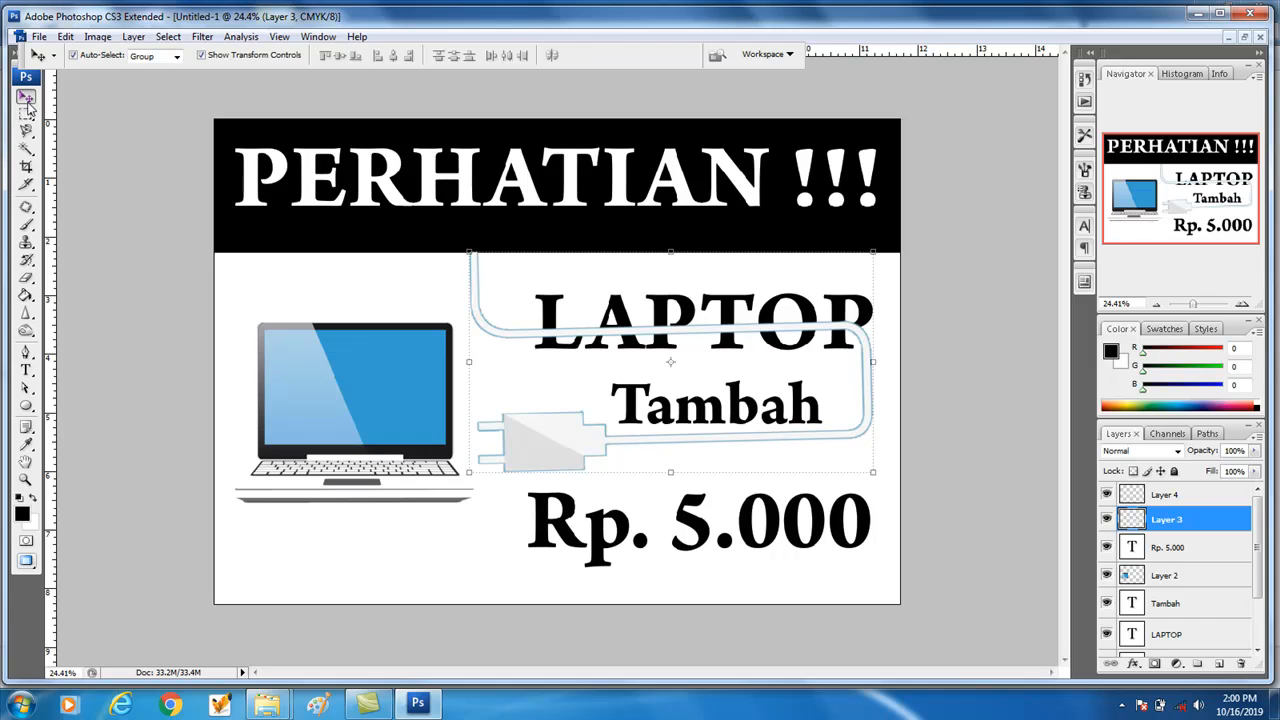
- Check the separation of plug and cable by repeatedly hiding and showing Layer 3
{"action": "left_click", "coordinate": [1186, 497]}
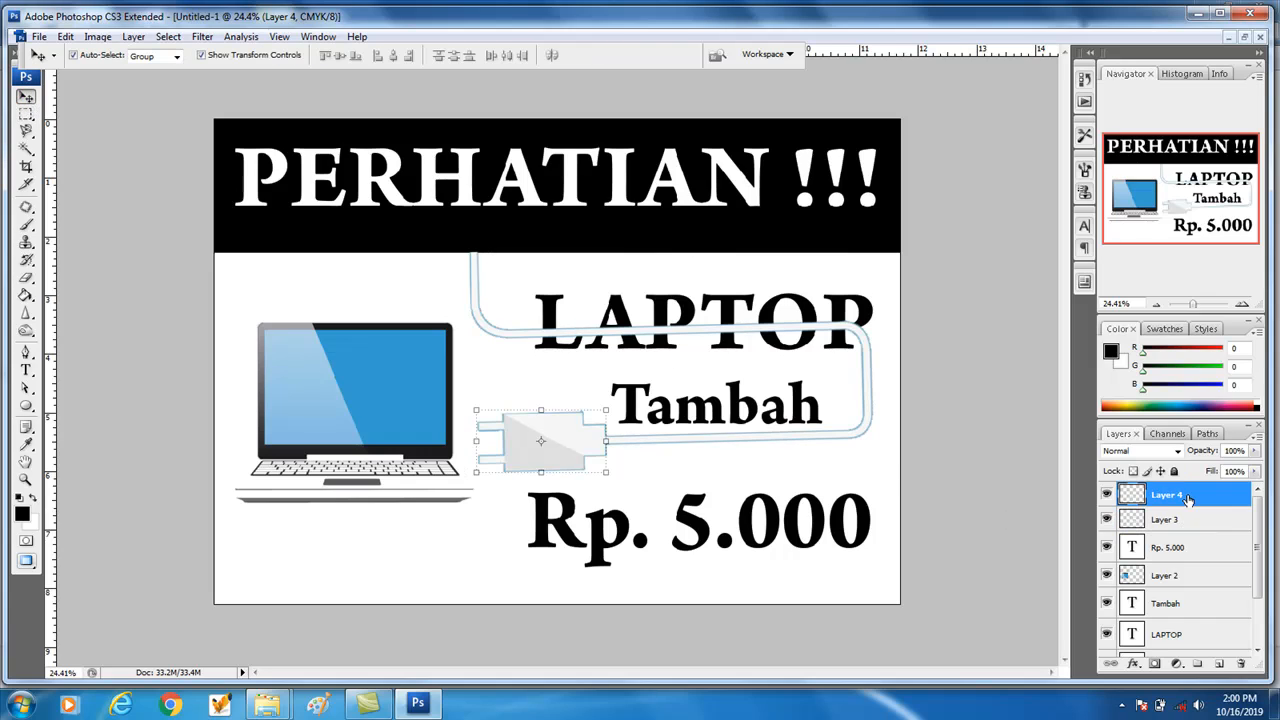
{"action": "left_click", "coordinate": [1188, 520]}
{"action": "left_click", "coordinate": [1106, 520]}
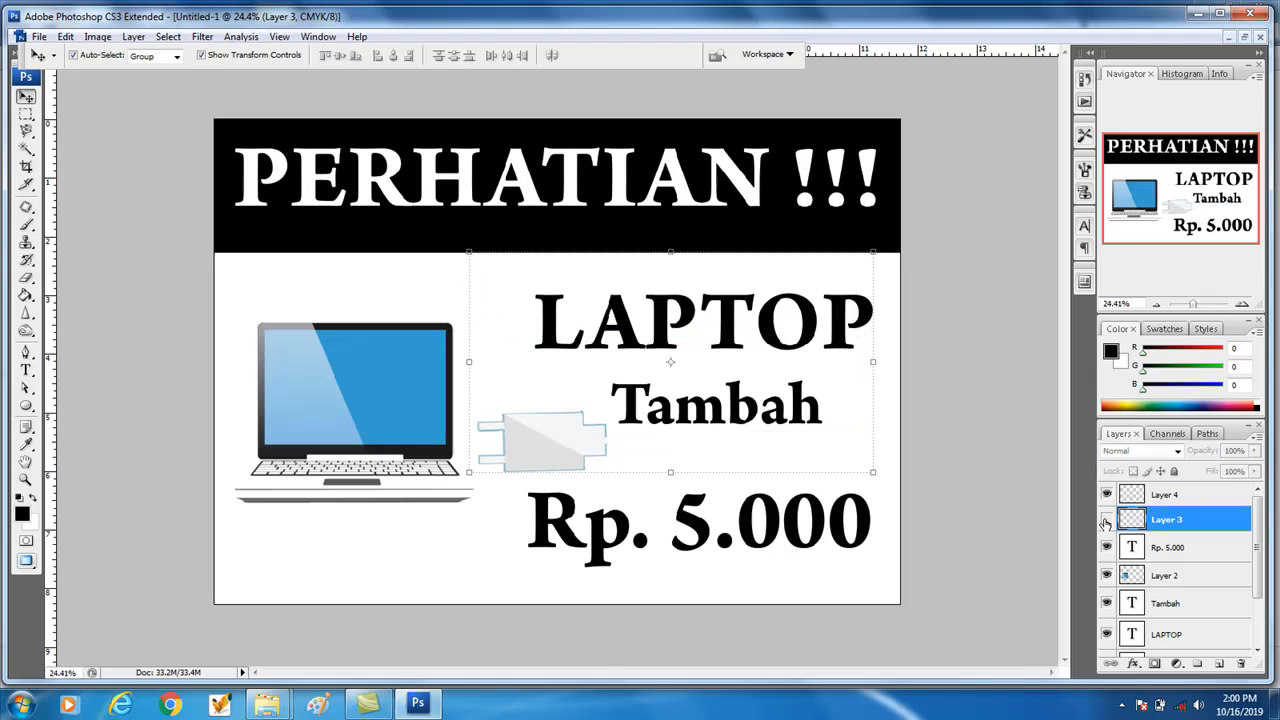
{"action": "left_click", "coordinate": [1106, 520]}
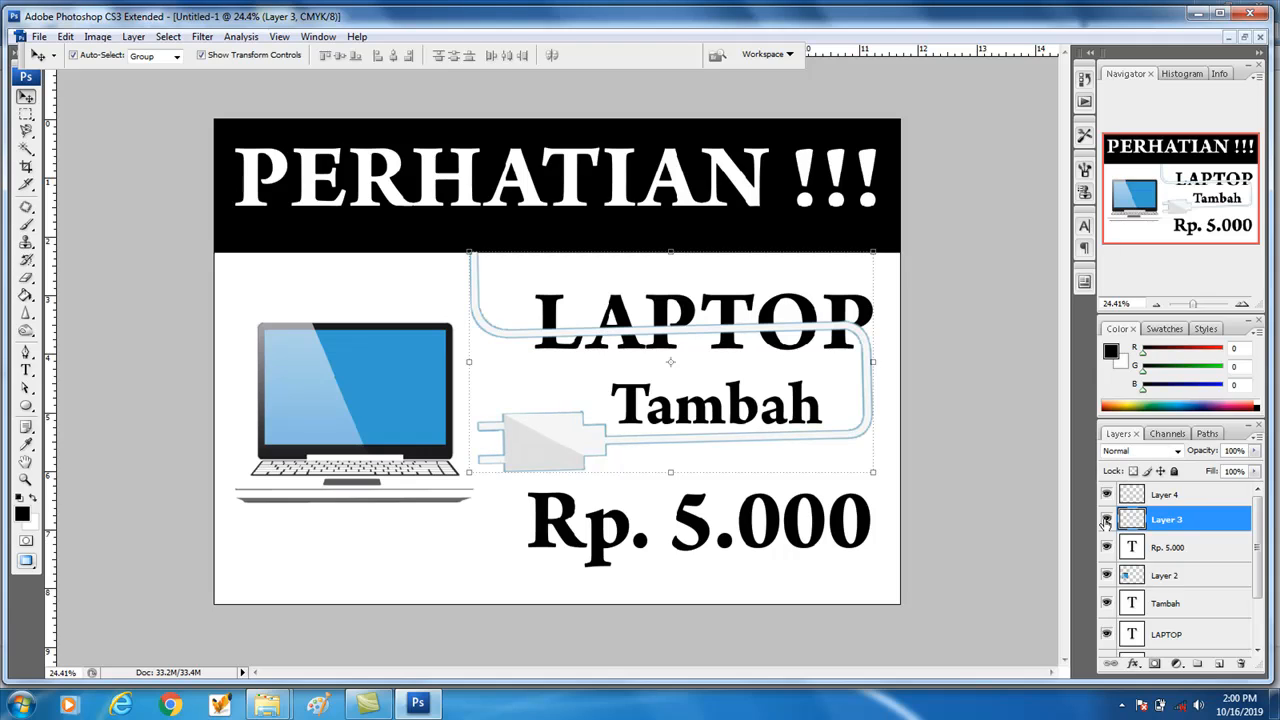
{"action": "left_click", "coordinate": [1106, 520]}
{"action": "left_click", "coordinate": [1106, 520]}
{"action": "left_click", "coordinate": [1106, 520]}
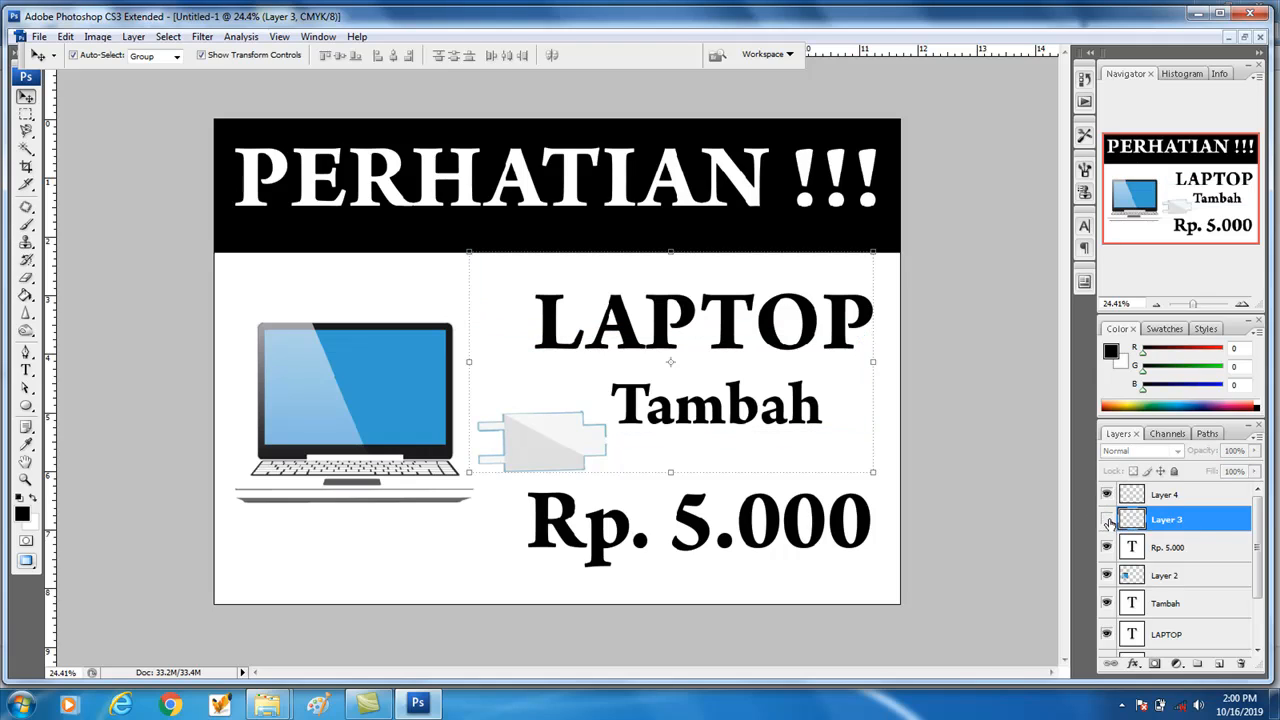
{"action": "left_click", "coordinate": [1106, 520]}
- Hide the plug layer, stretch the cable downward to 148.7% height, and extend its upper end slightly into the black header
{"action": "left_click", "coordinate": [1107, 496]}
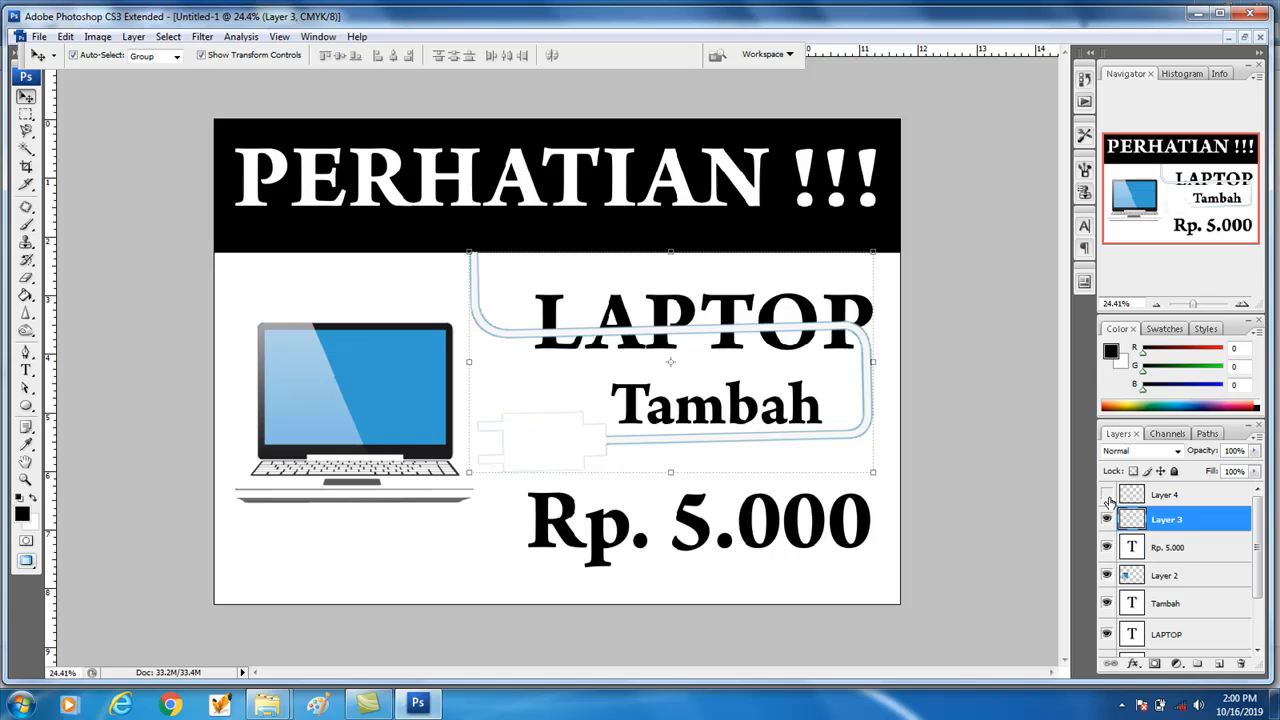
{"action": "left_click_drag", "start_coordinate": [668, 472], "coordinate": [651, 580]}
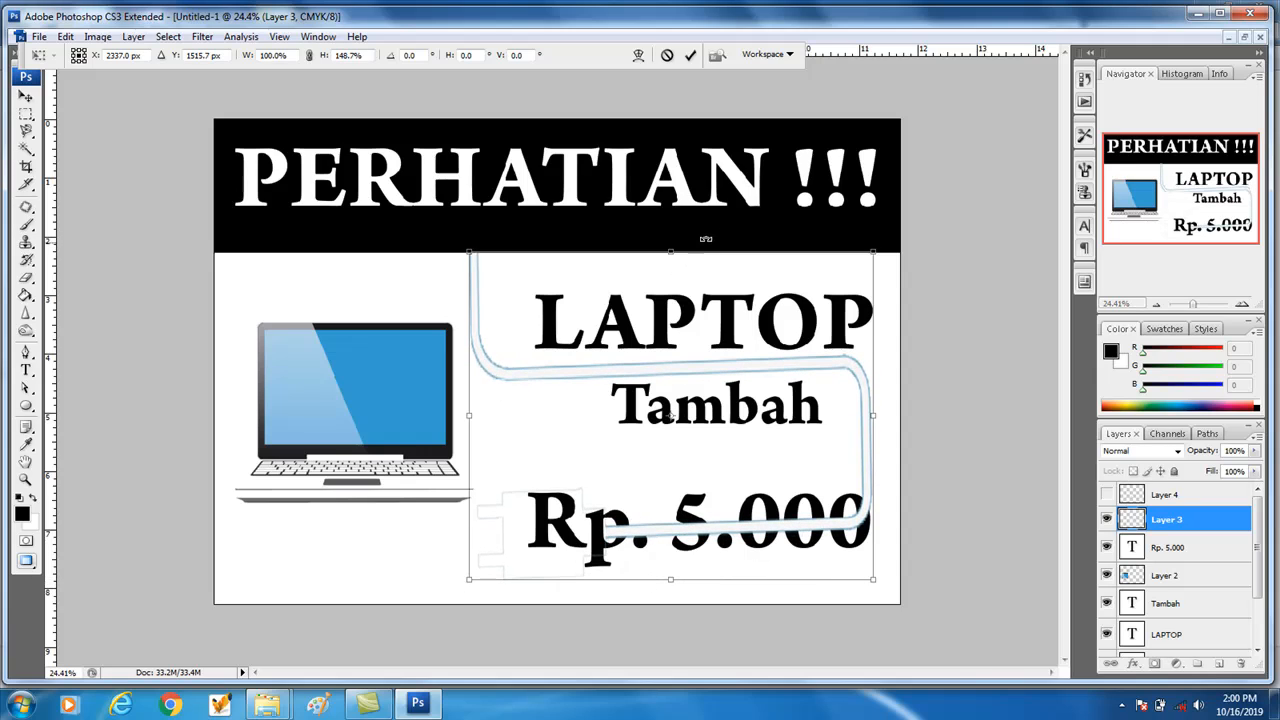
{"action": "left_click_drag", "start_coordinate": [672, 255], "coordinate": [672, 242]}
{"action": "key", "text": "Return"}
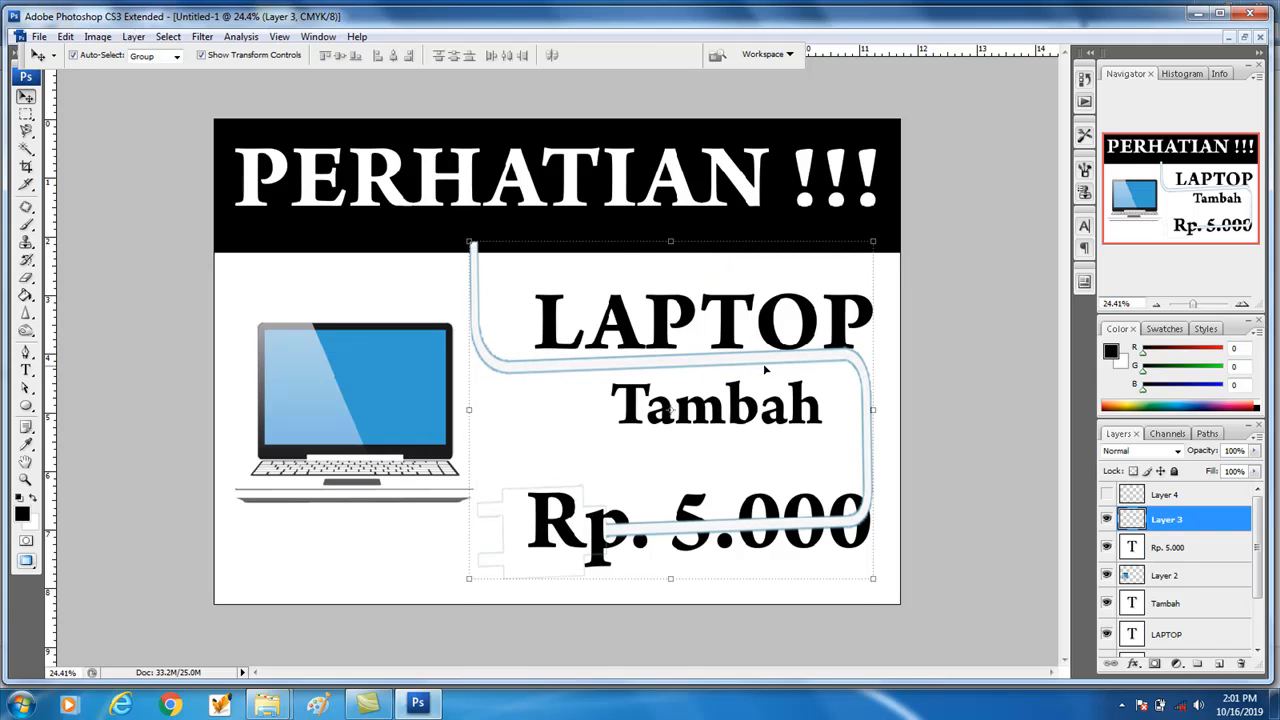
- Copy the lower part of the cable, across the "Rp. 5.000" line, to a new layer using a rectangular selection
{"action": "scroll", "coordinate": [770, 385], "scroll_direction": "up", "scroll_amount": 1}
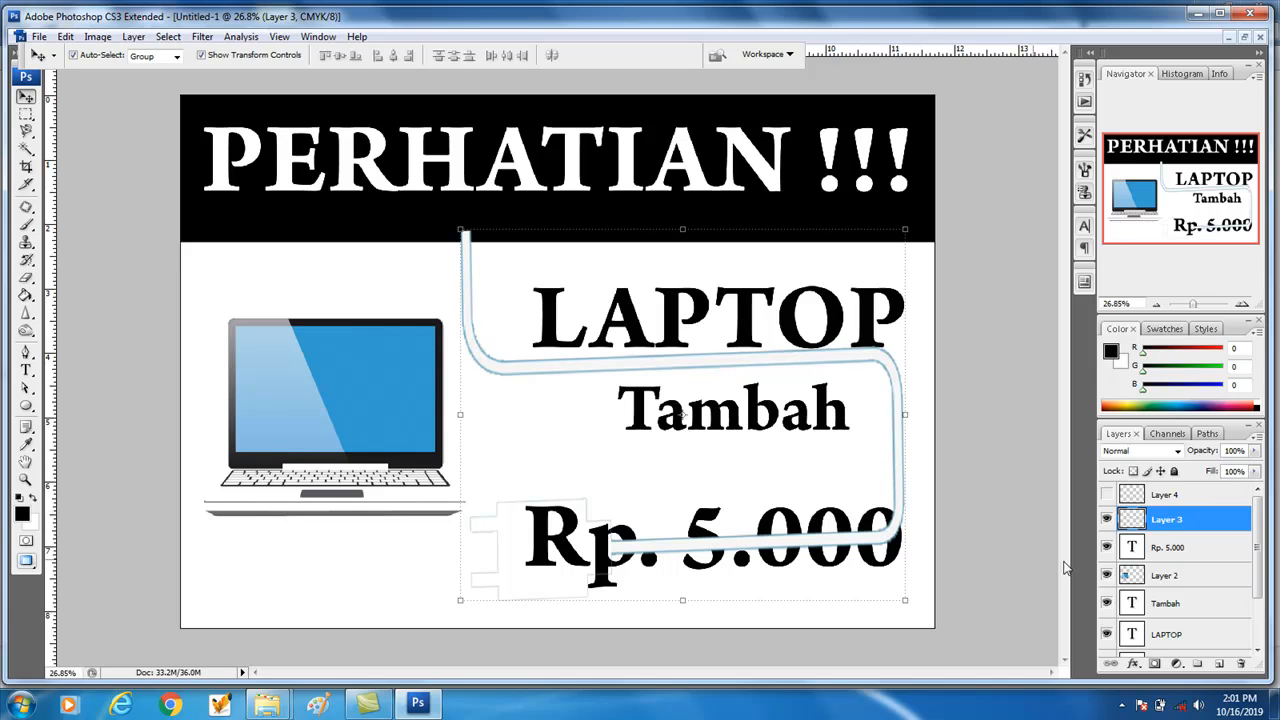
{"action": "left_click", "coordinate": [27, 116]}
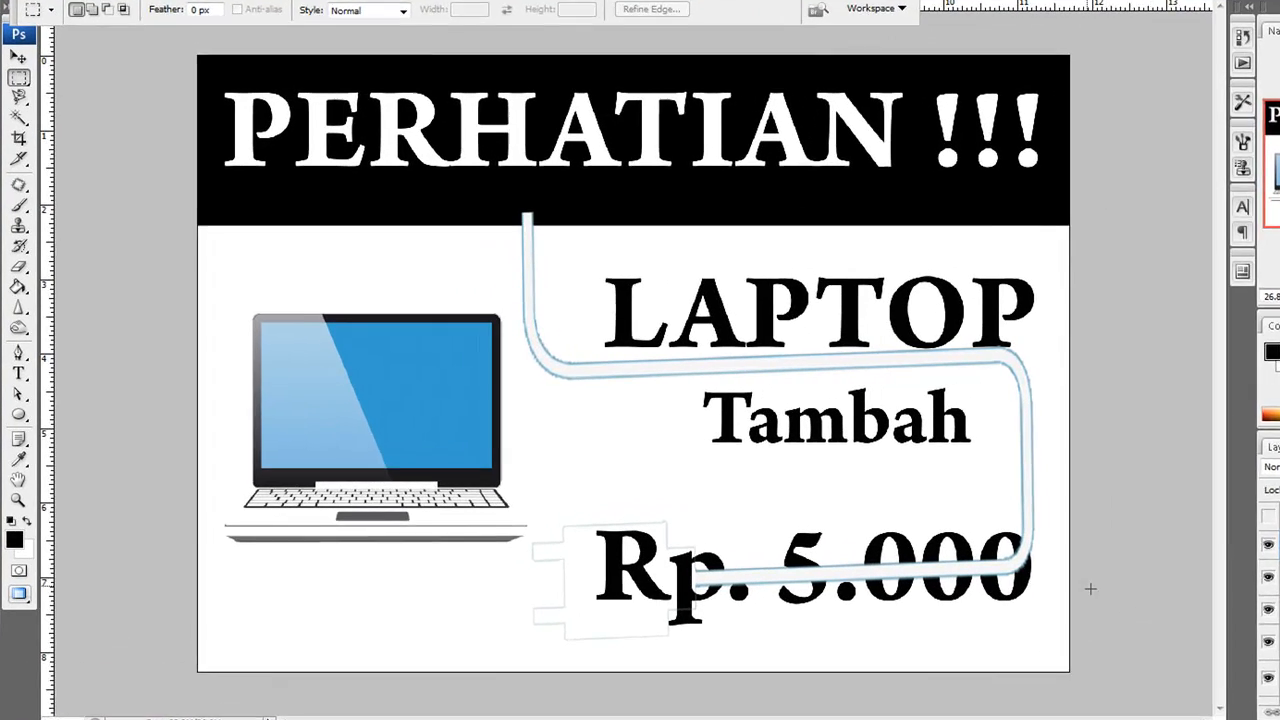
{"action": "left_click_drag", "start_coordinate": [929, 606], "coordinate": [498, 437]}
{"action": "left_click_drag", "start_coordinate": [603, 458], "coordinate": [597, 472]}
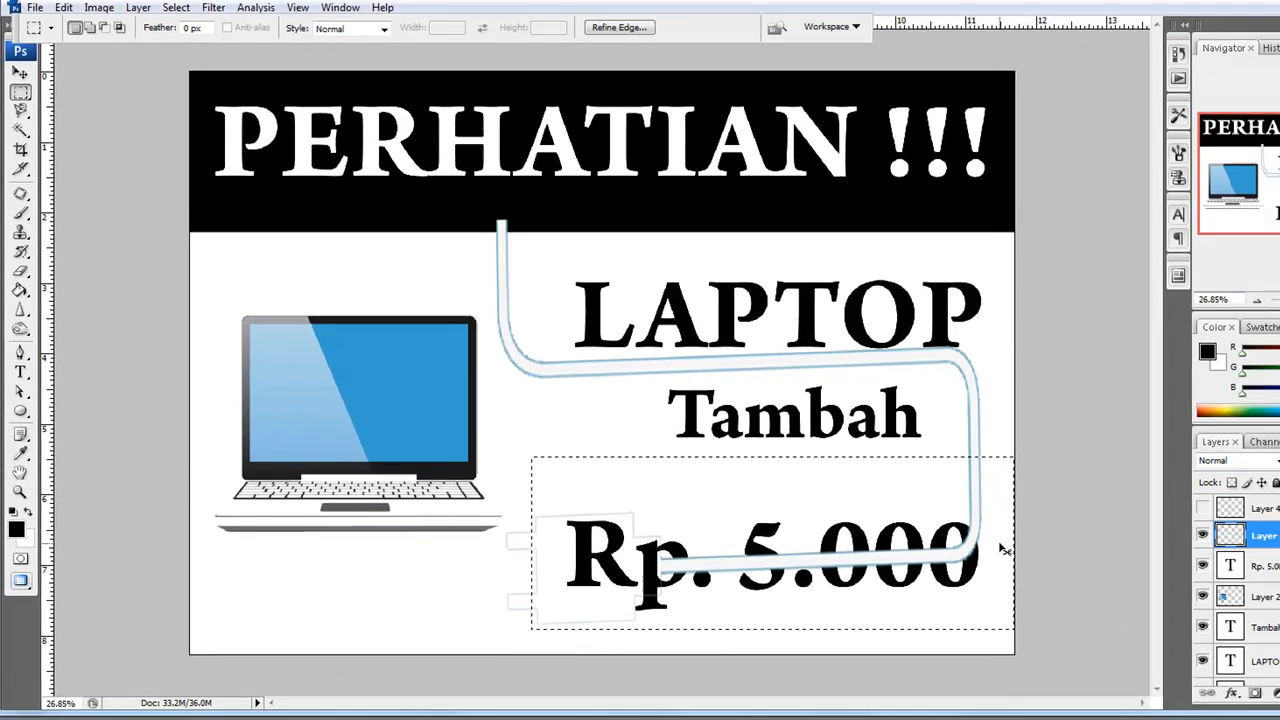
{"action": "key", "text": "ctrl+j"}
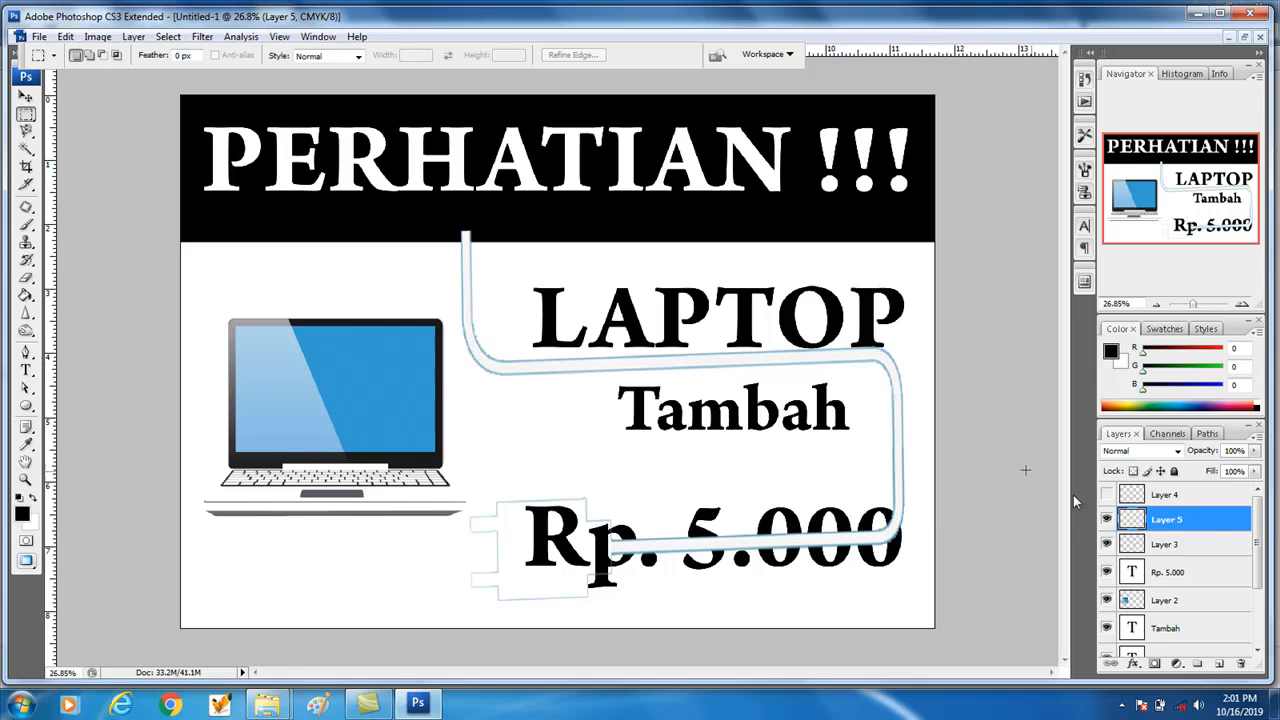
- Erase the copied lower cable portion from Layer 3, using the outline of Layer 5 as the selection, and deselect
{"action": "left_click", "coordinate": [1130, 520], "text": "ctrl"}
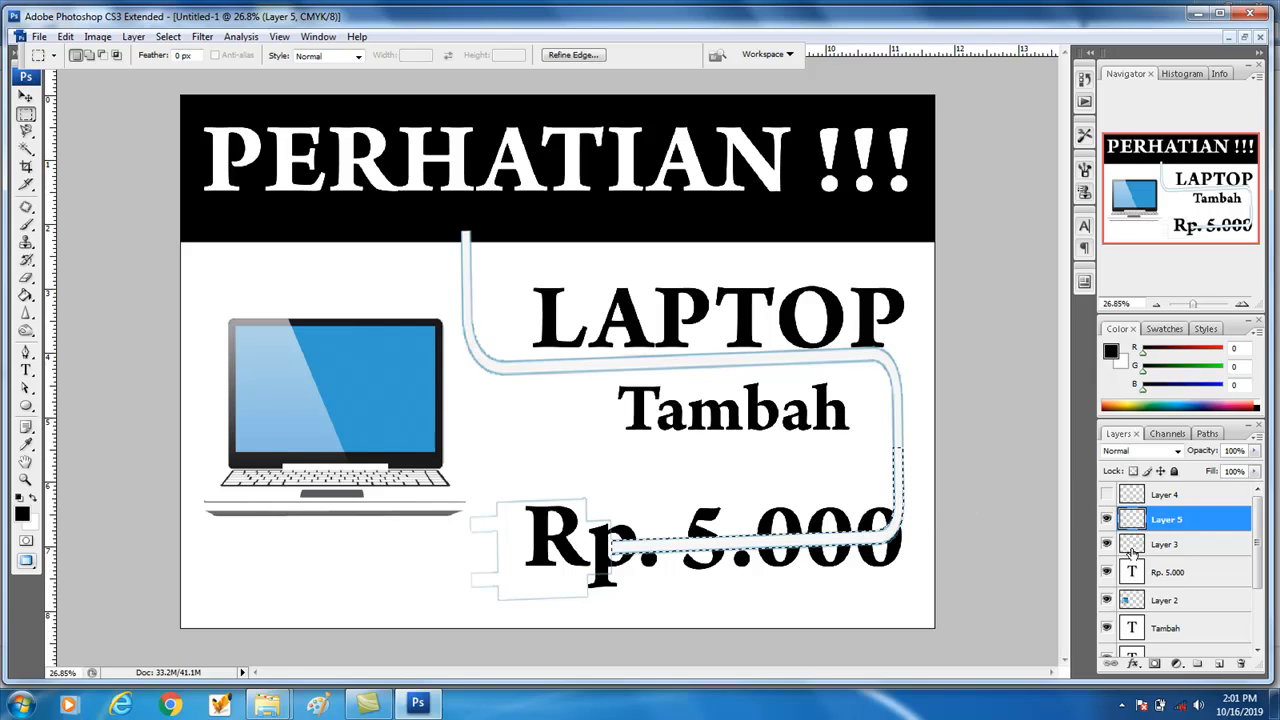
{"action": "left_click", "coordinate": [1131, 548]}
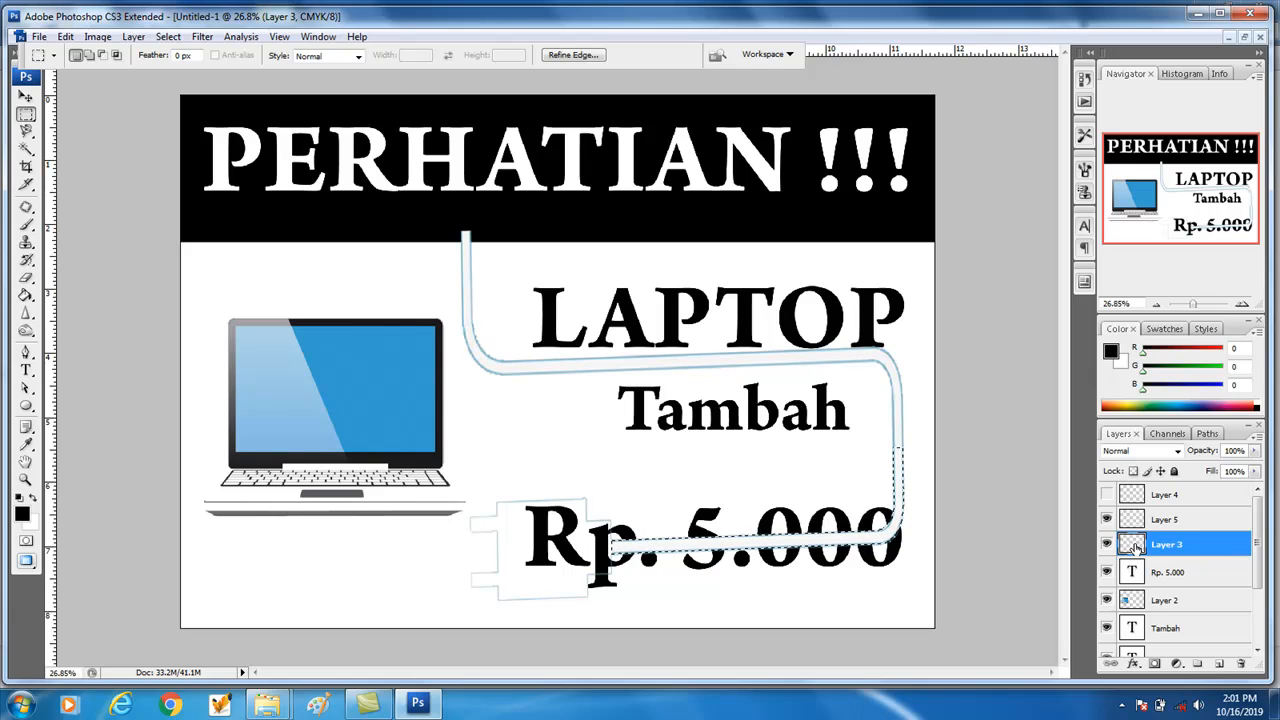
{"action": "left_click", "coordinate": [27, 94]}
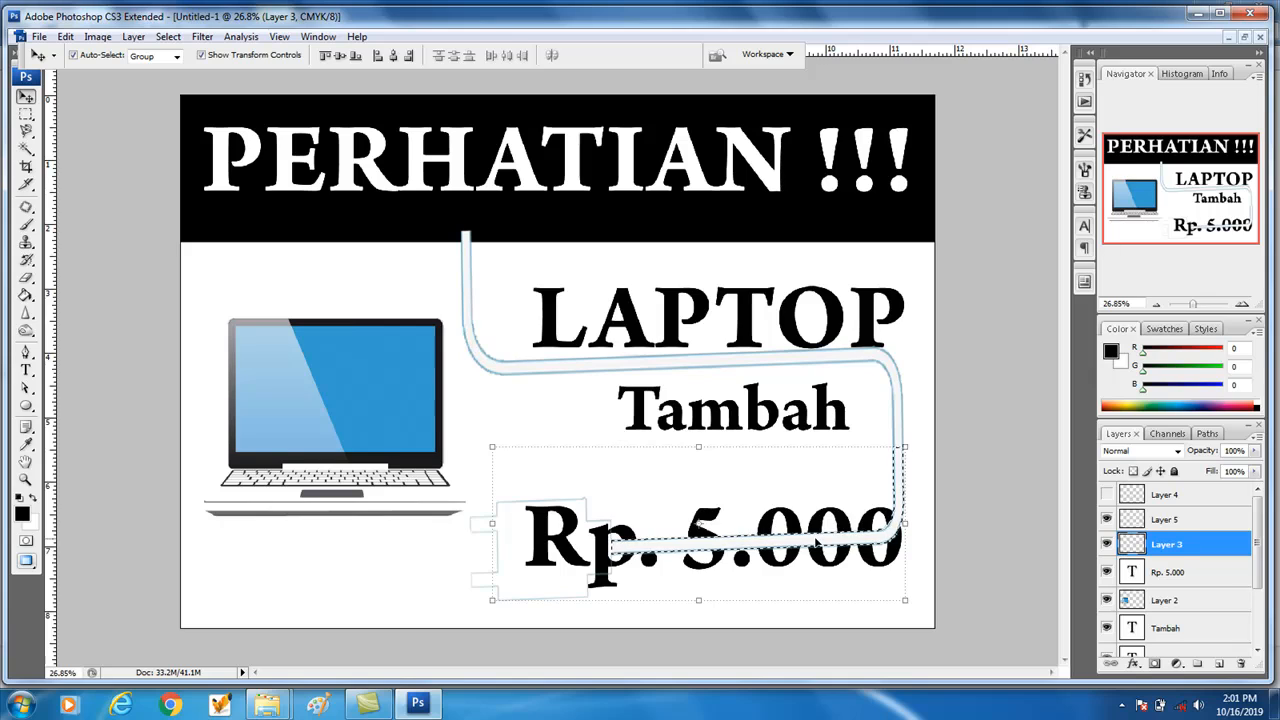
{"action": "key", "text": "ctrl+d"}
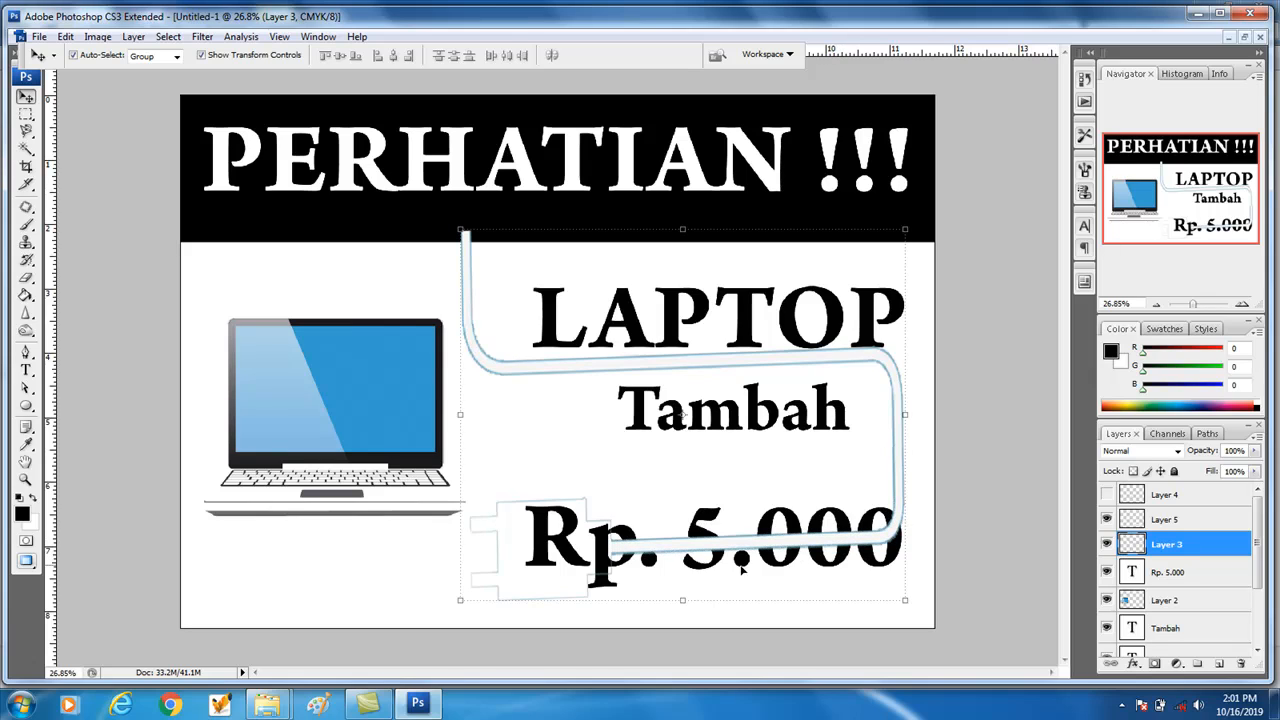
- Move the Layer 5 cable piece up between "Tambah" and "Rp. 5.000", and scale it to 103.0% width and 59.4% height
{"action": "left_click_drag", "start_coordinate": [785, 550], "coordinate": [783, 487]}
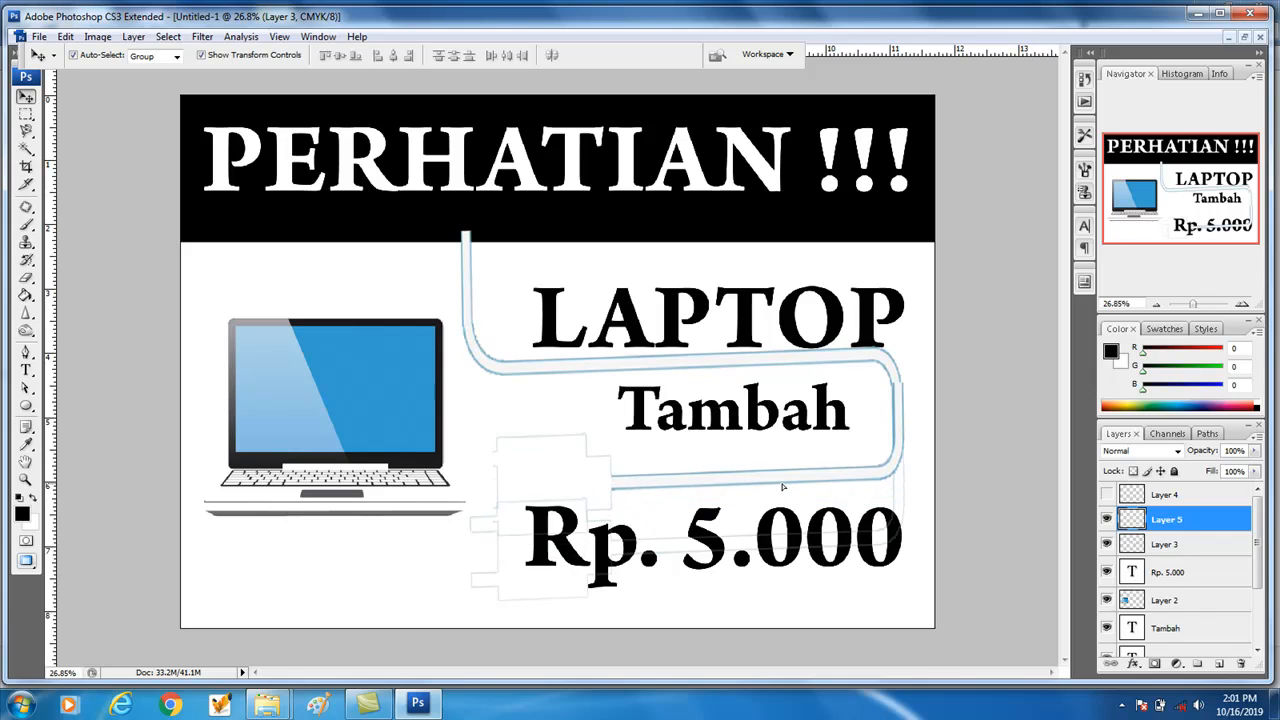
{"action": "left_click_drag", "start_coordinate": [698, 382], "coordinate": [698, 400]}
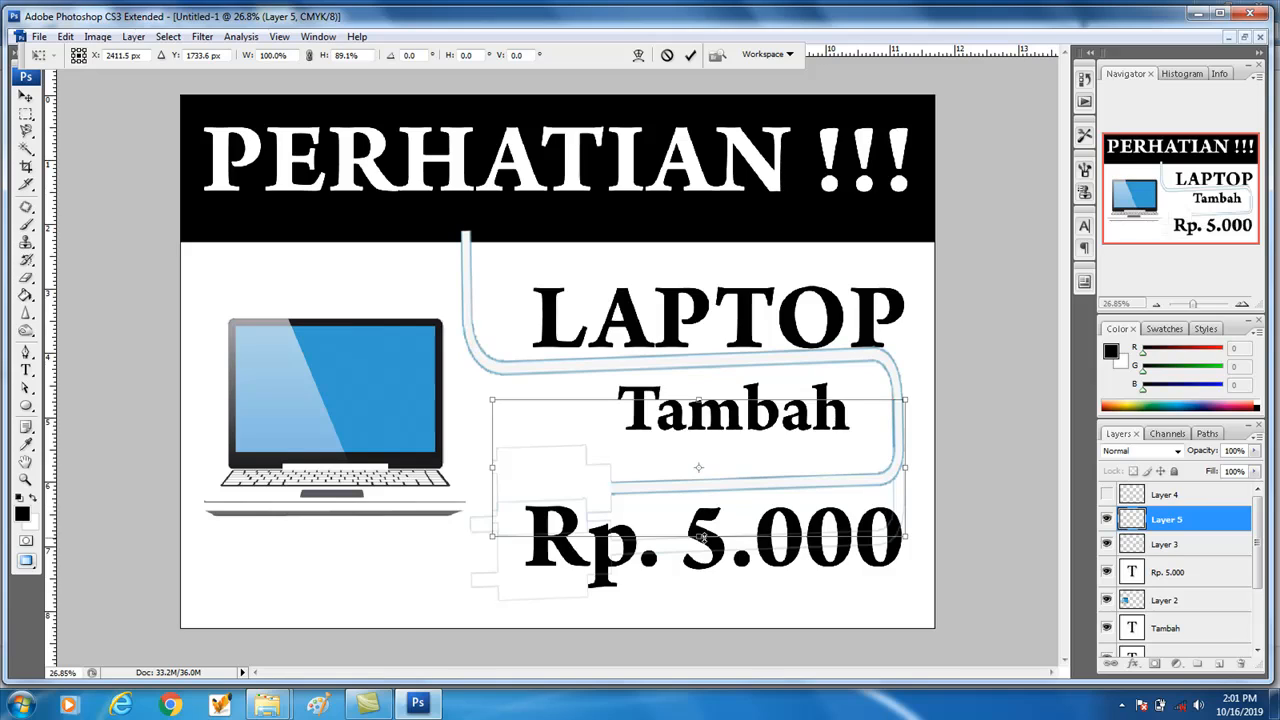
{"action": "left_click_drag", "start_coordinate": [700, 537], "coordinate": [703, 491]}
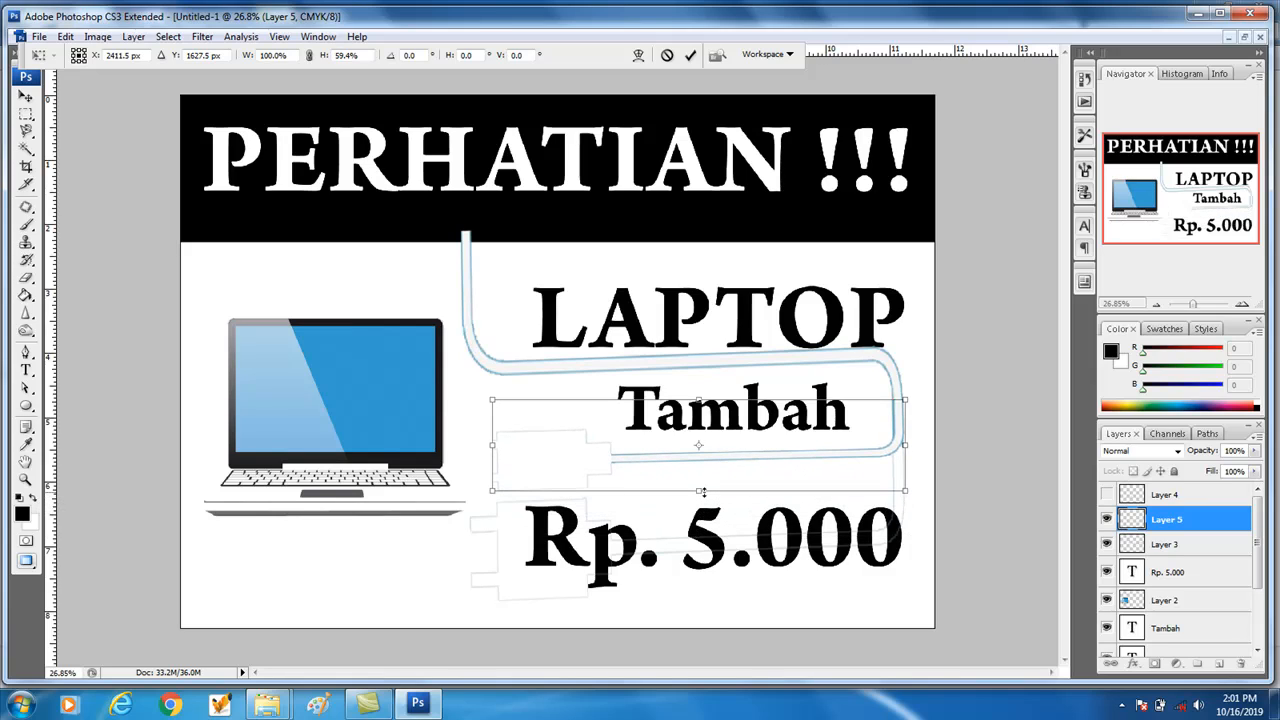
{"action": "left_click_drag", "start_coordinate": [495, 444], "coordinate": [443, 441]}
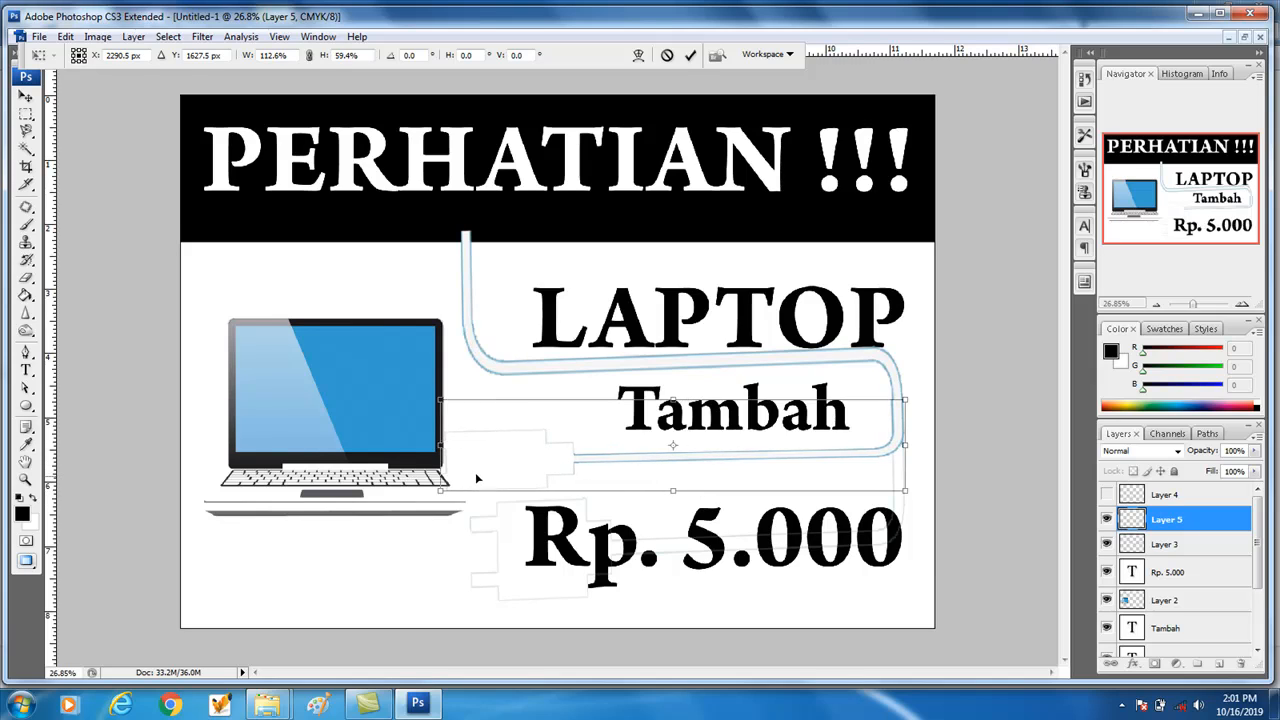
{"action": "scroll", "coordinate": [470, 463], "scroll_direction": "up", "scroll_amount": 2}
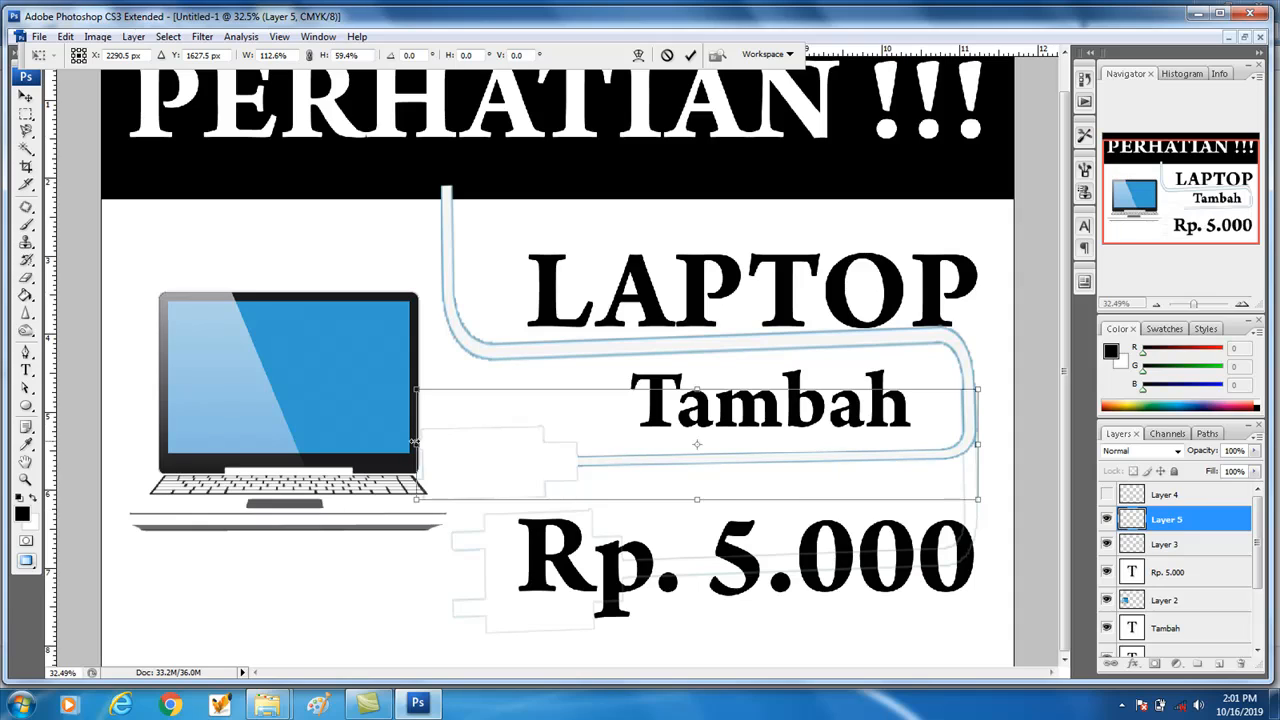
{"action": "left_click_drag", "start_coordinate": [414, 441], "coordinate": [462, 443]}
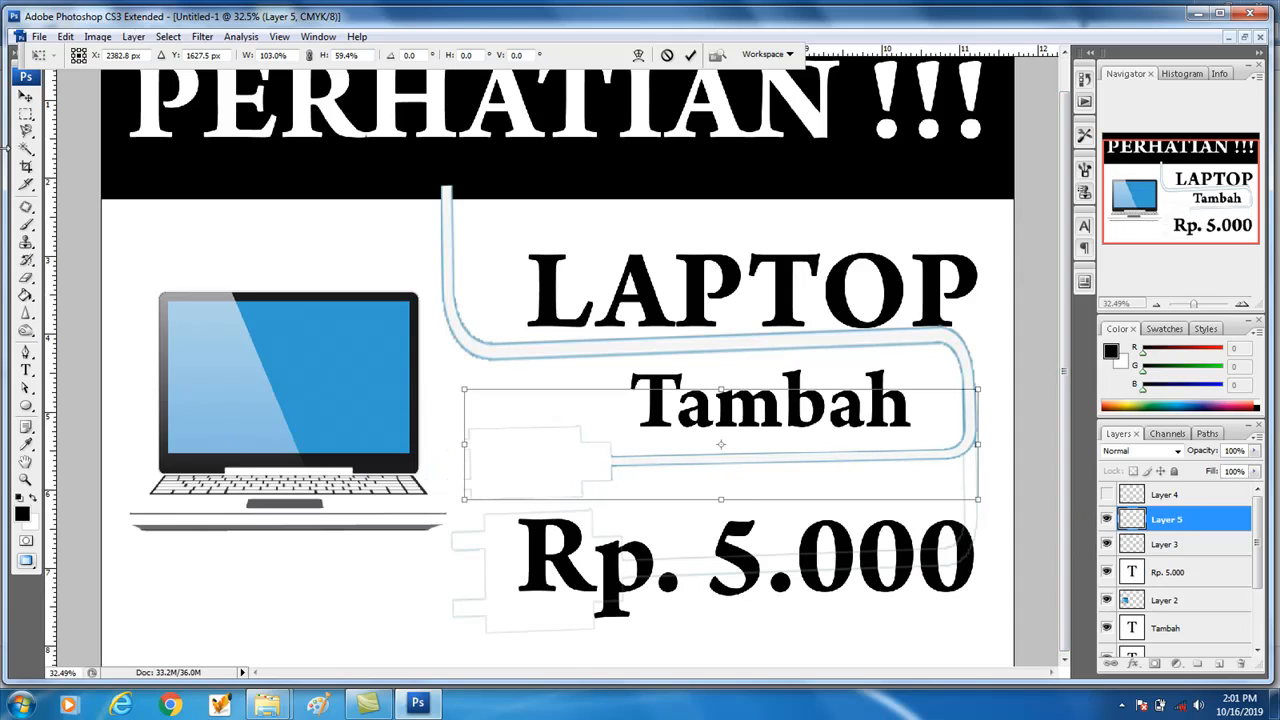
{"action": "left_click", "coordinate": [26, 113]}
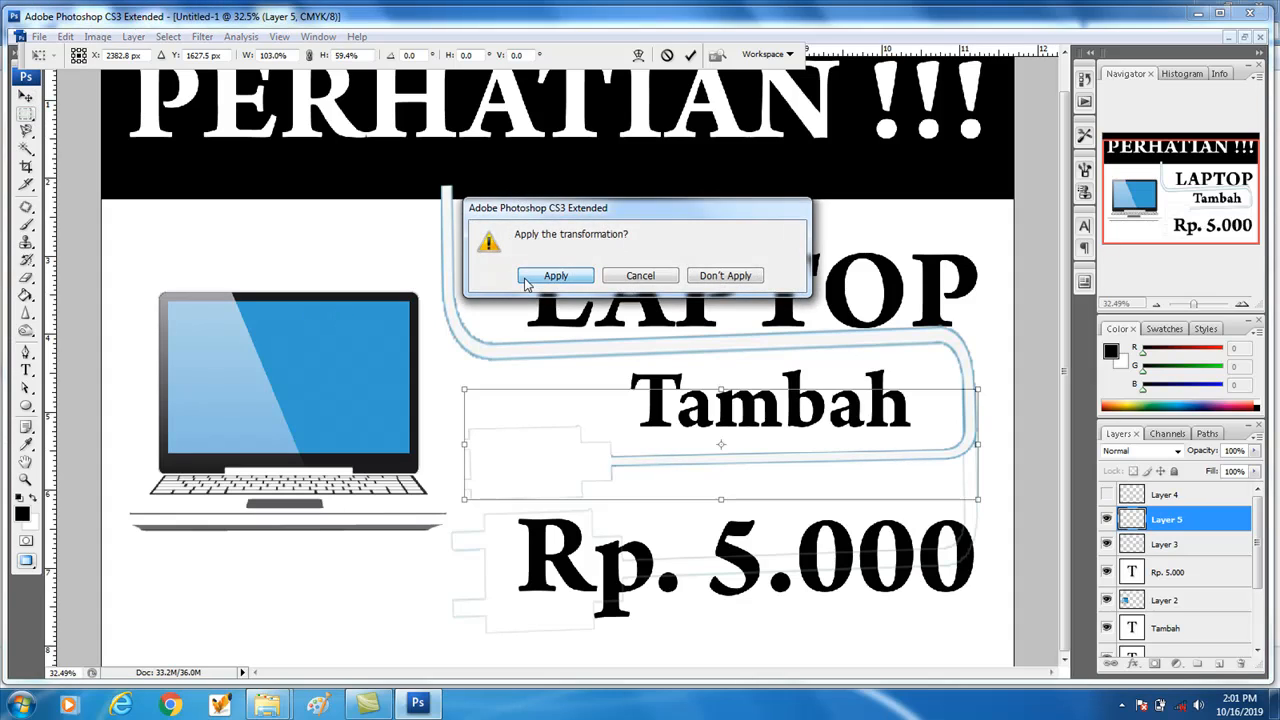
{"action": "left_click", "coordinate": [555, 276]}
- Erase the leftover plug outline from Layer 5 using a rectangular selection, and deselect
{"action": "left_click_drag", "start_coordinate": [463, 404], "coordinate": [622, 524]}
{"action": "key", "text": "Delete"}
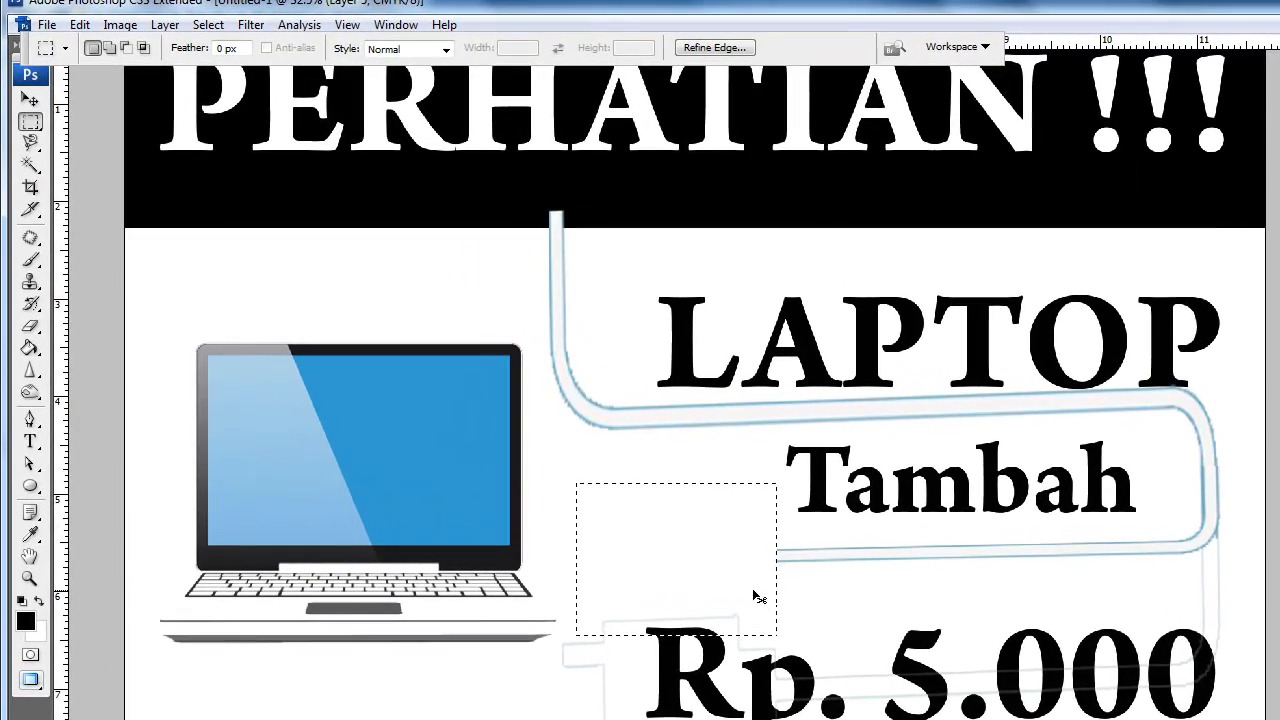
{"action": "left_click", "coordinate": [749, 590]}
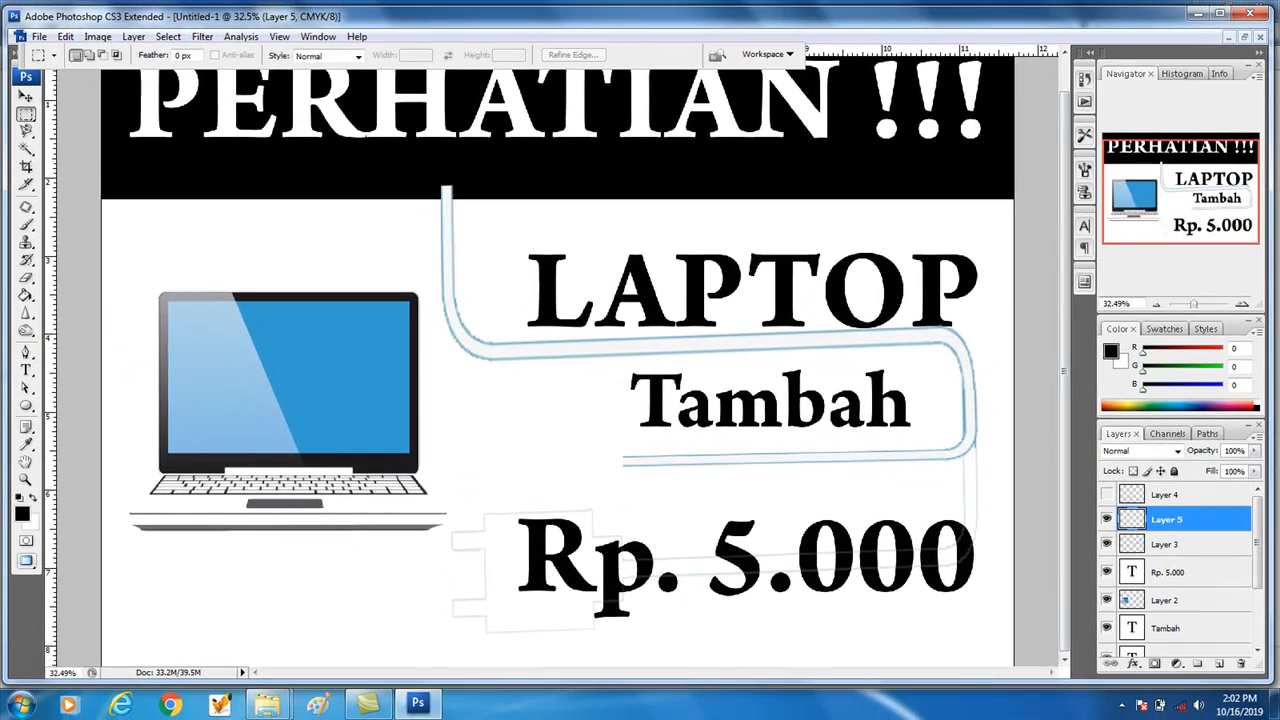
- Erase the faint cable remnants around "Rp. 5.000" from Layer 3 using a rectangular selection, and deselect
{"action": "left_click_drag", "start_coordinate": [997, 600], "coordinate": [582, 386]}
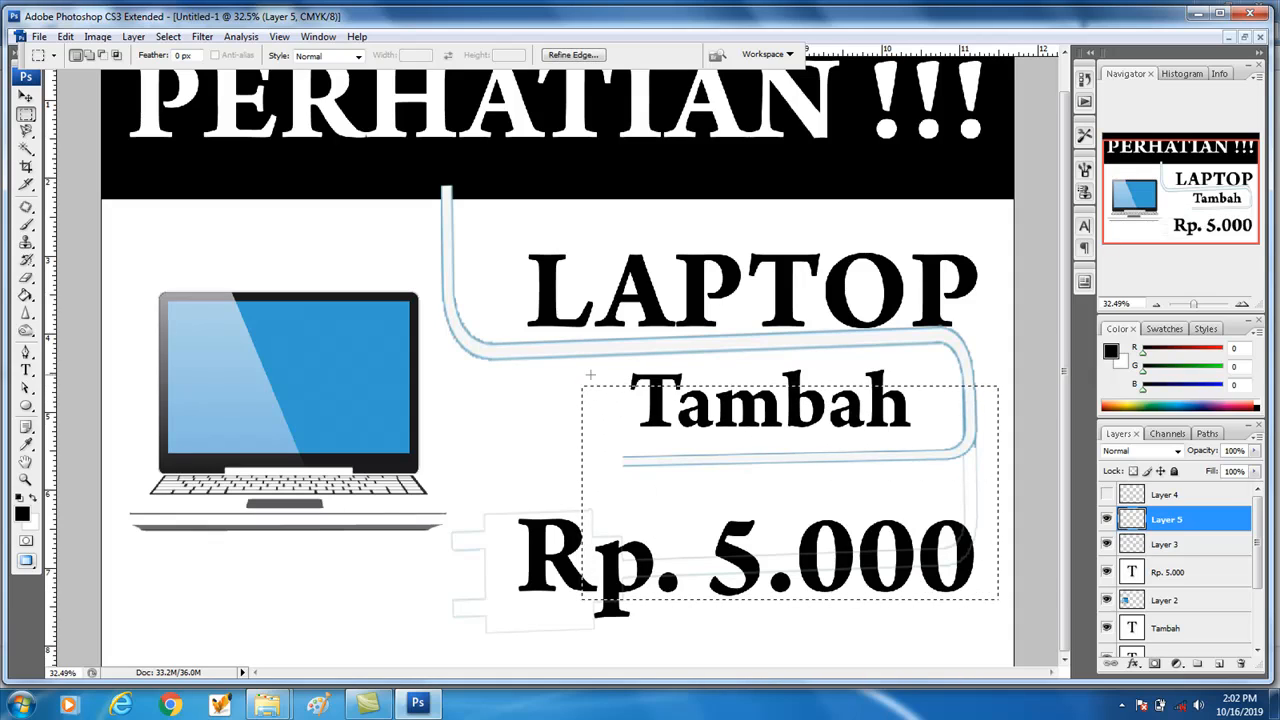
{"action": "left_click", "coordinate": [26, 96]}
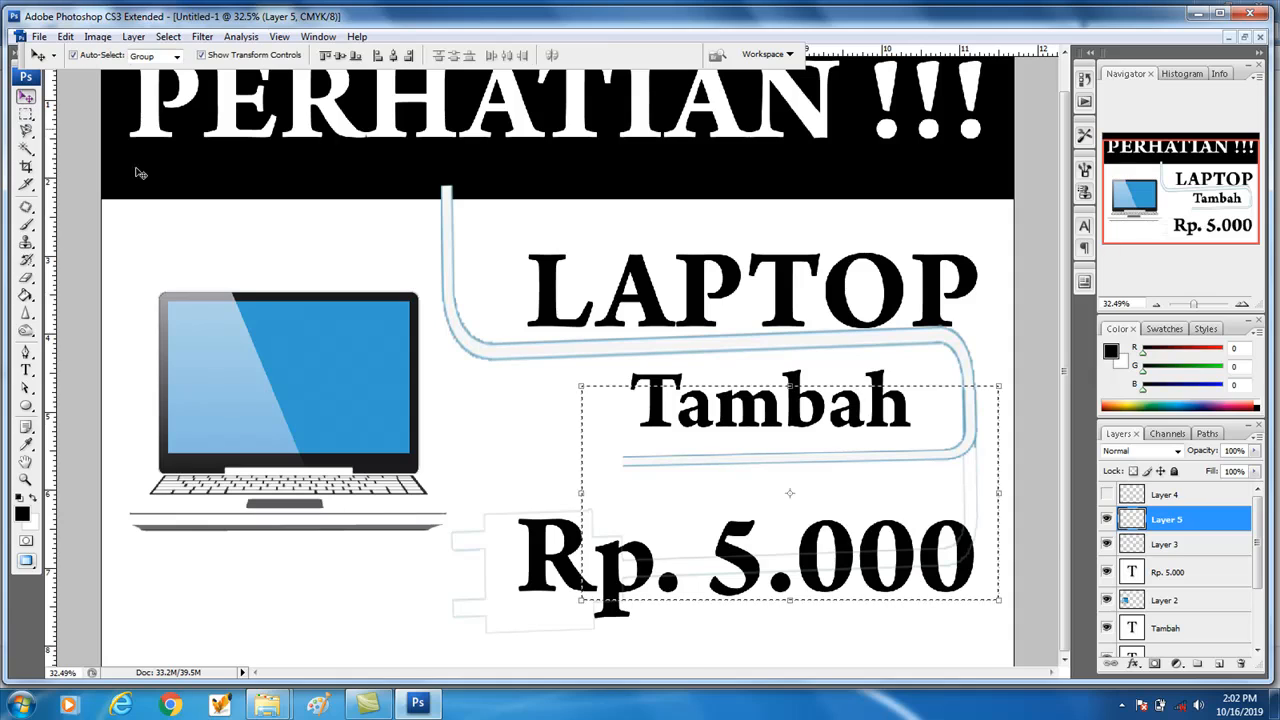
{"action": "left_click", "coordinate": [1184, 545]}
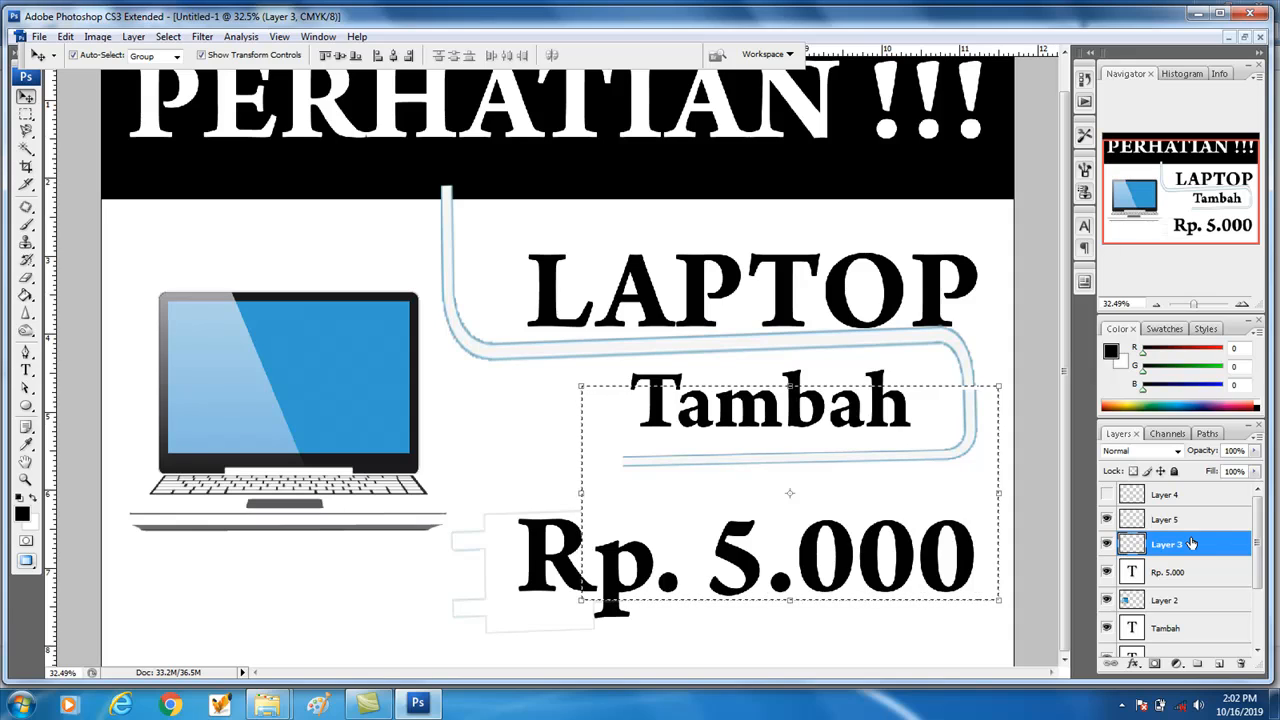
{"action": "key", "text": "ctrl+d"}
- Stretch the Layer 5 cable piece upward to 113.6% height to close the gap with the upper cable
{"action": "scroll", "coordinate": [1000, 408], "scroll_direction": "up", "scroll_amount": 1}
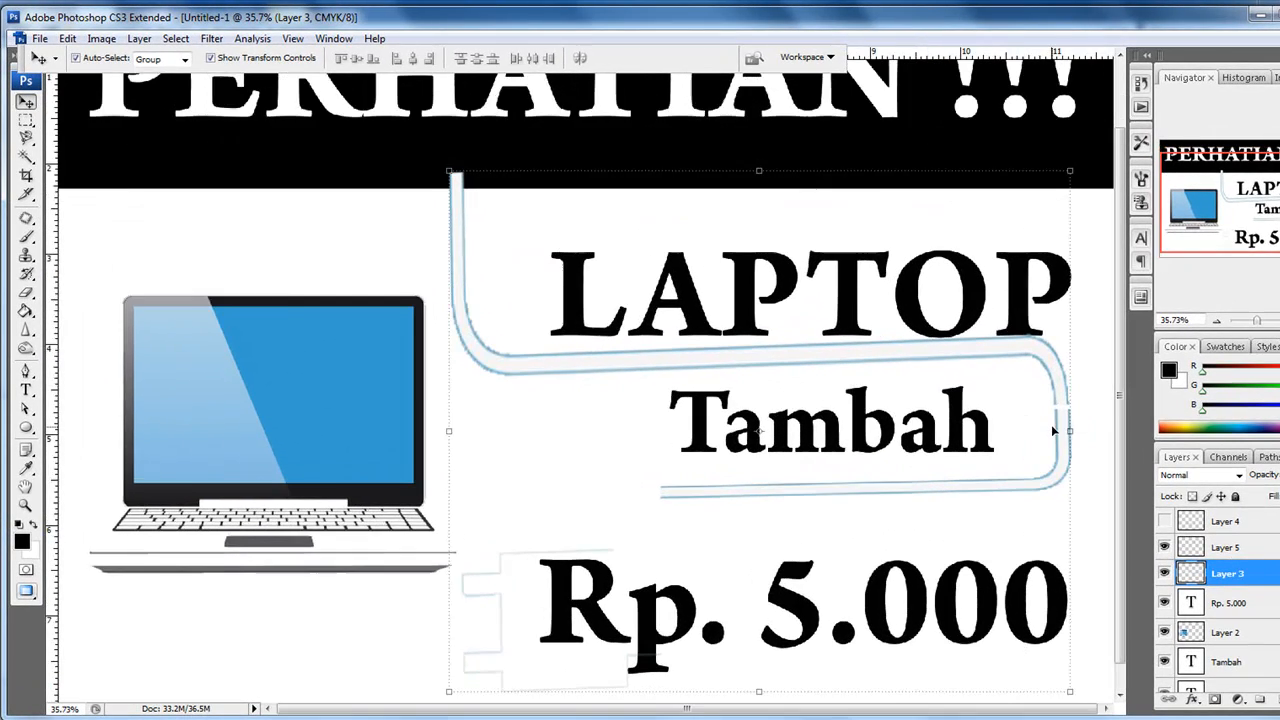
{"action": "scroll", "coordinate": [1051, 424], "scroll_direction": "up", "scroll_amount": 1}
{"action": "left_click", "coordinate": [1060, 460]}
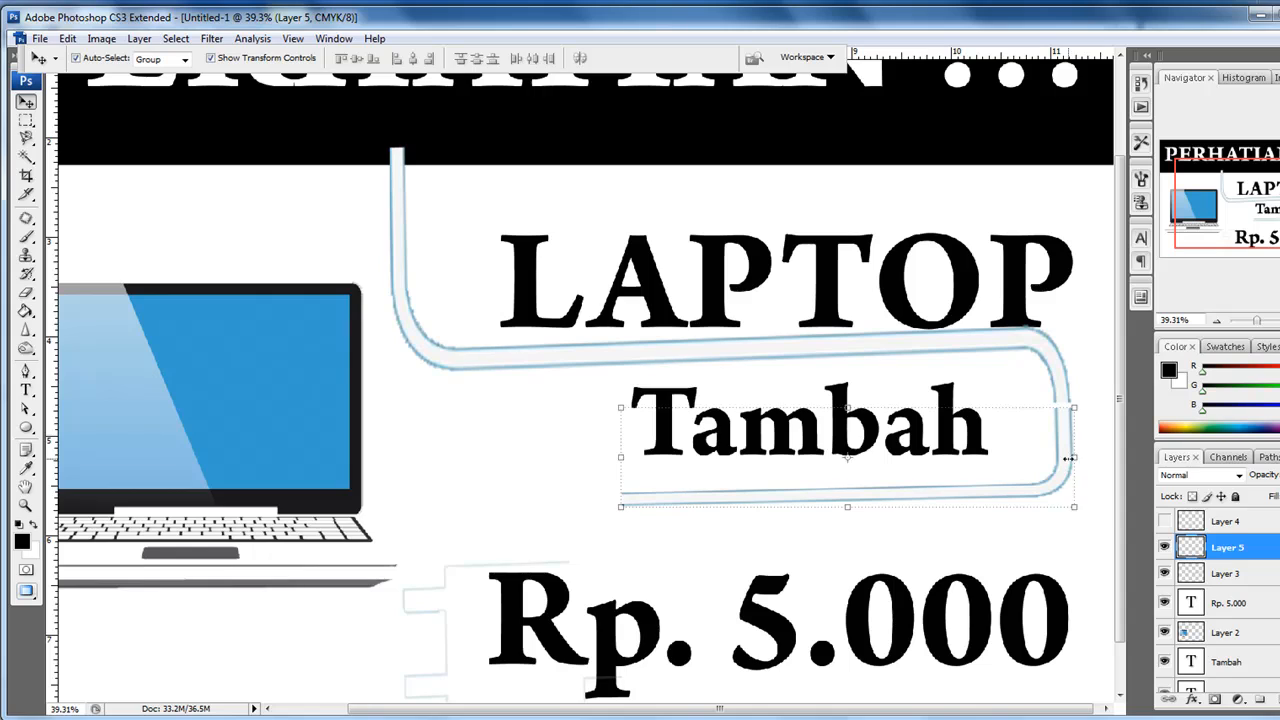
{"action": "right_click", "coordinate": [1068, 458]}
{"action": "left_click", "coordinate": [1110, 466]}
{"action": "left_click_drag", "start_coordinate": [847, 406], "coordinate": [847, 394]}
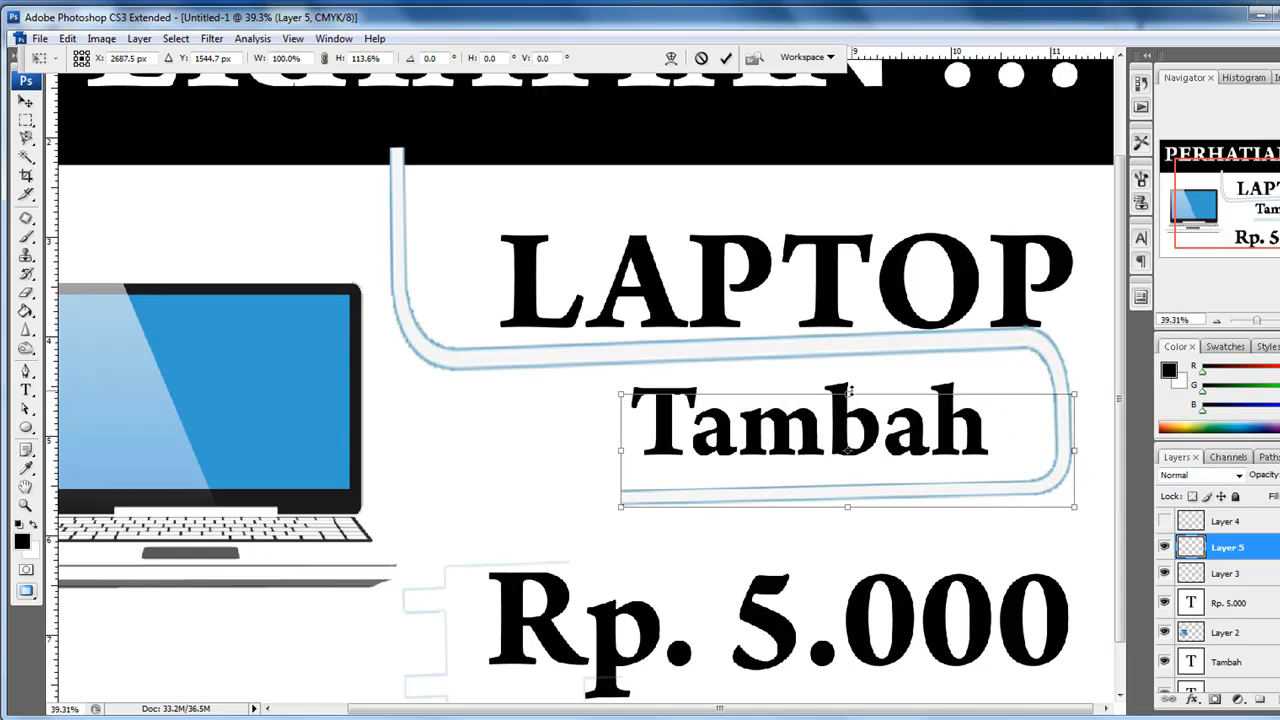
{"action": "key", "text": "Return"}
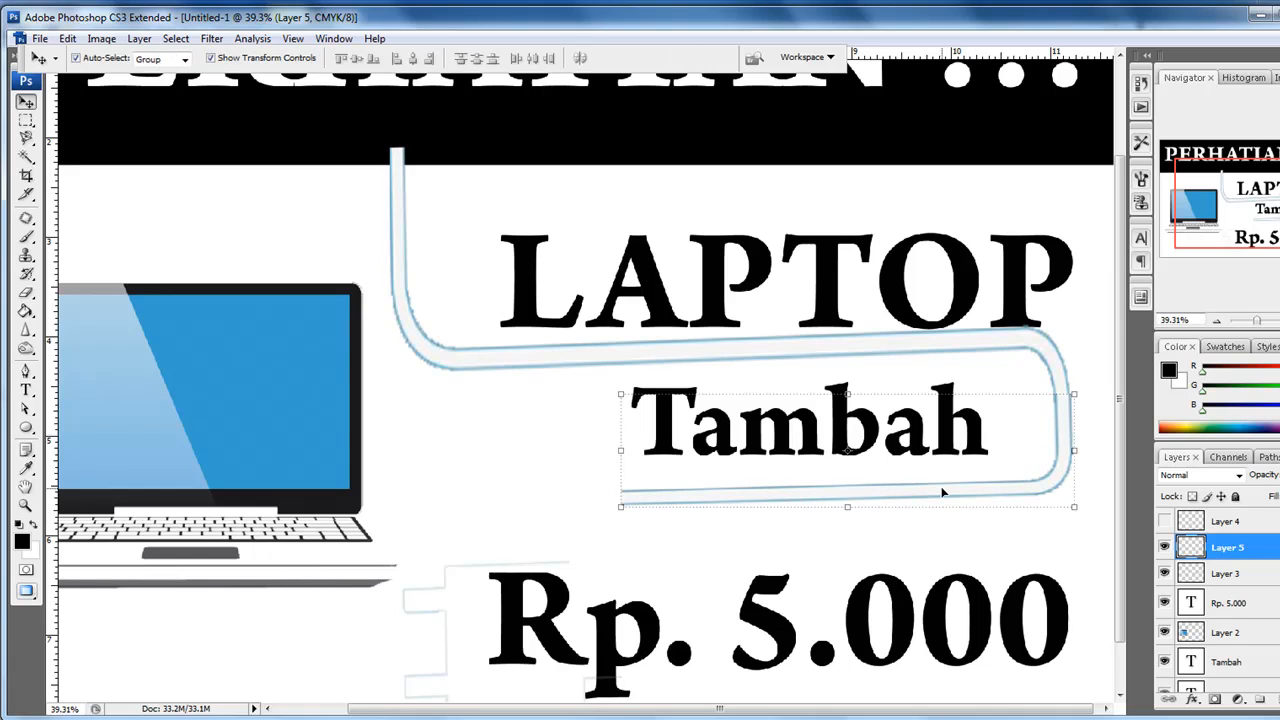
- Show the plug layer, rotate the plug 6.4 degrees, and shift it slightly so it meets the cable end
{"action": "left_click", "coordinate": [1164, 521]}
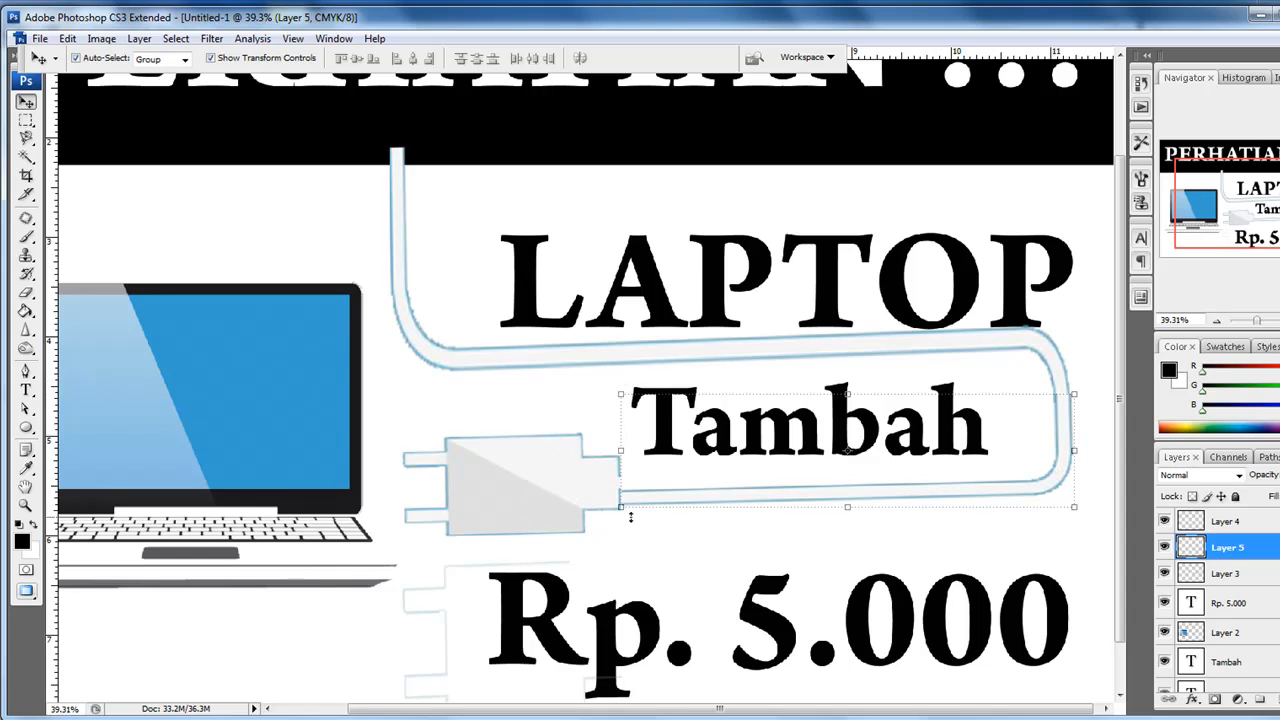
{"action": "left_click", "coordinate": [489, 525]}
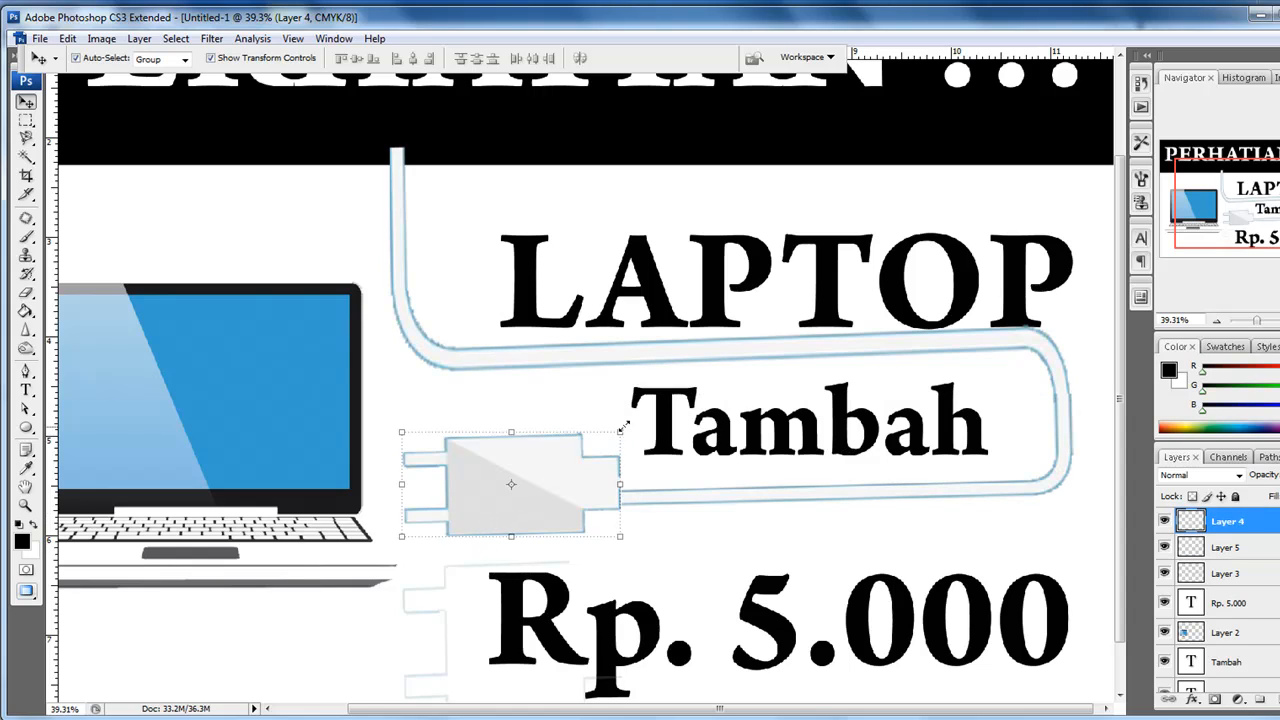
{"action": "left_click_drag", "start_coordinate": [626, 416], "coordinate": [632, 432]}
{"action": "left_click_drag", "start_coordinate": [578, 516], "coordinate": [584, 516]}
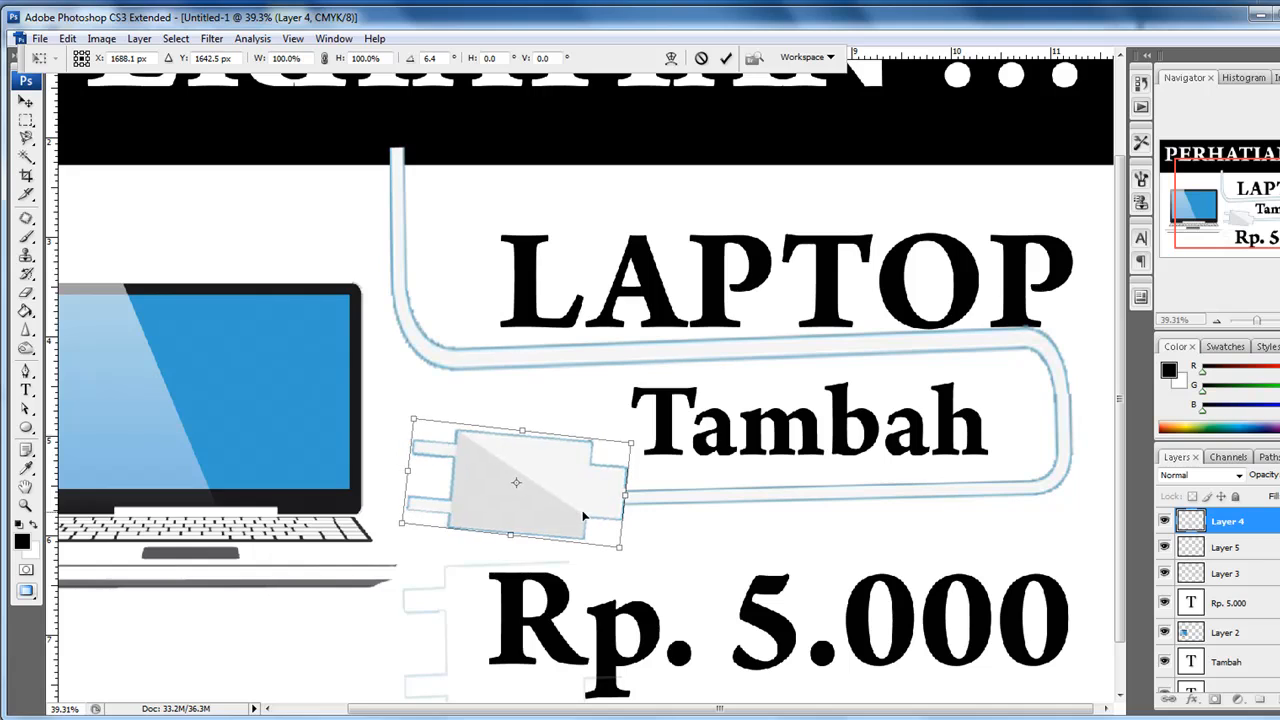
{"action": "left_click", "coordinate": [726, 57]}
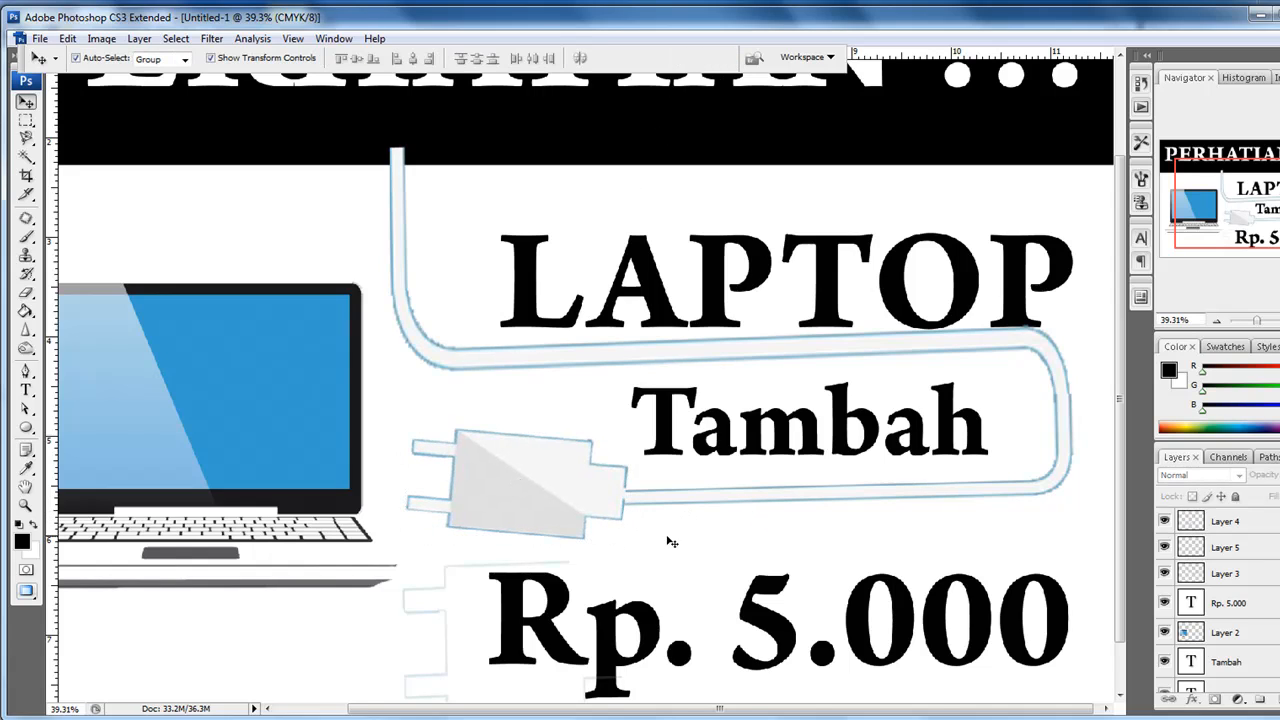
- Nudge the rotated plug slightly downward to align it with the end of the cable
{"action": "scroll", "coordinate": [669, 537], "scroll_direction": "up", "scroll_amount": 2}
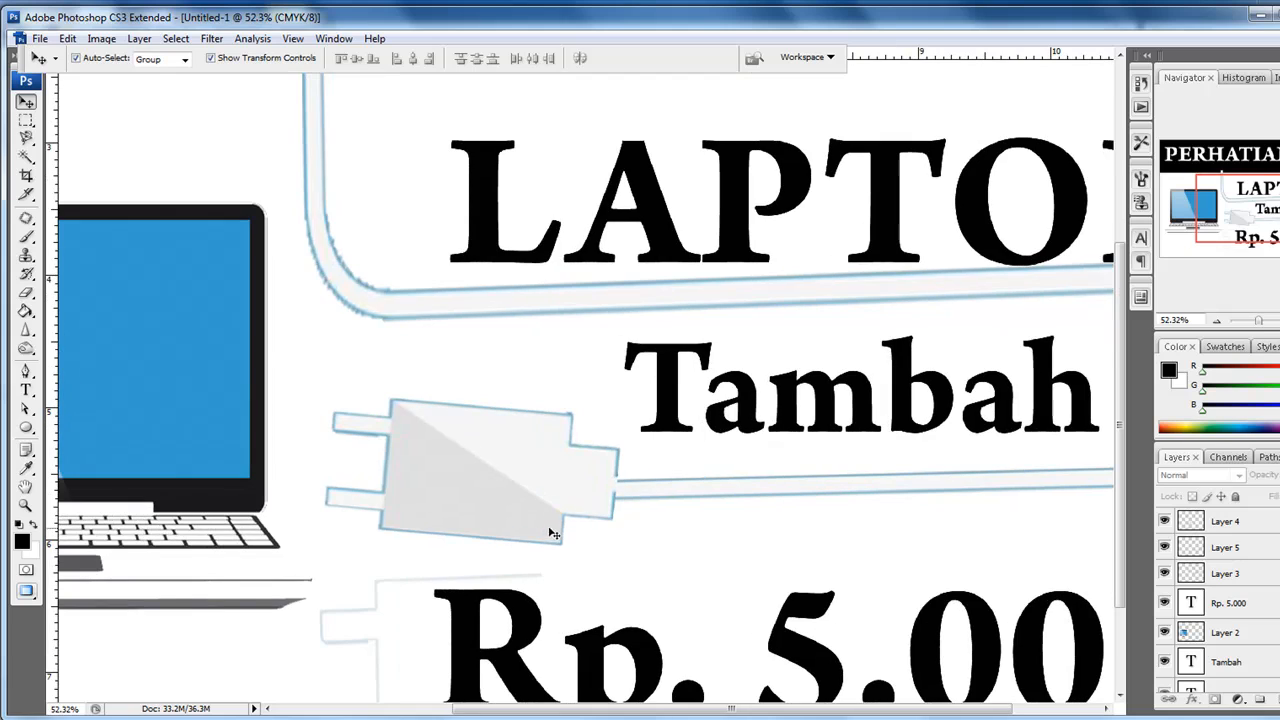
{"action": "left_click", "coordinate": [553, 533]}
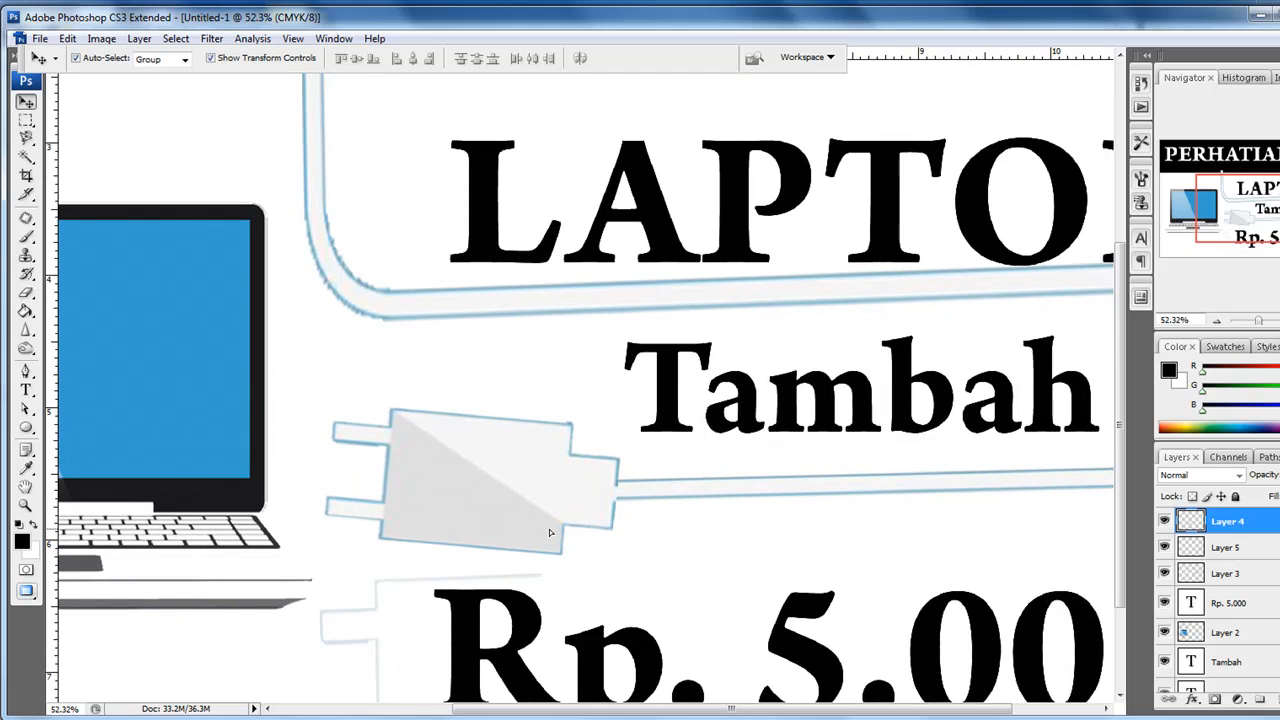
{"action": "scroll", "coordinate": [690, 535], "scroll_direction": "down", "scroll_amount": 2}
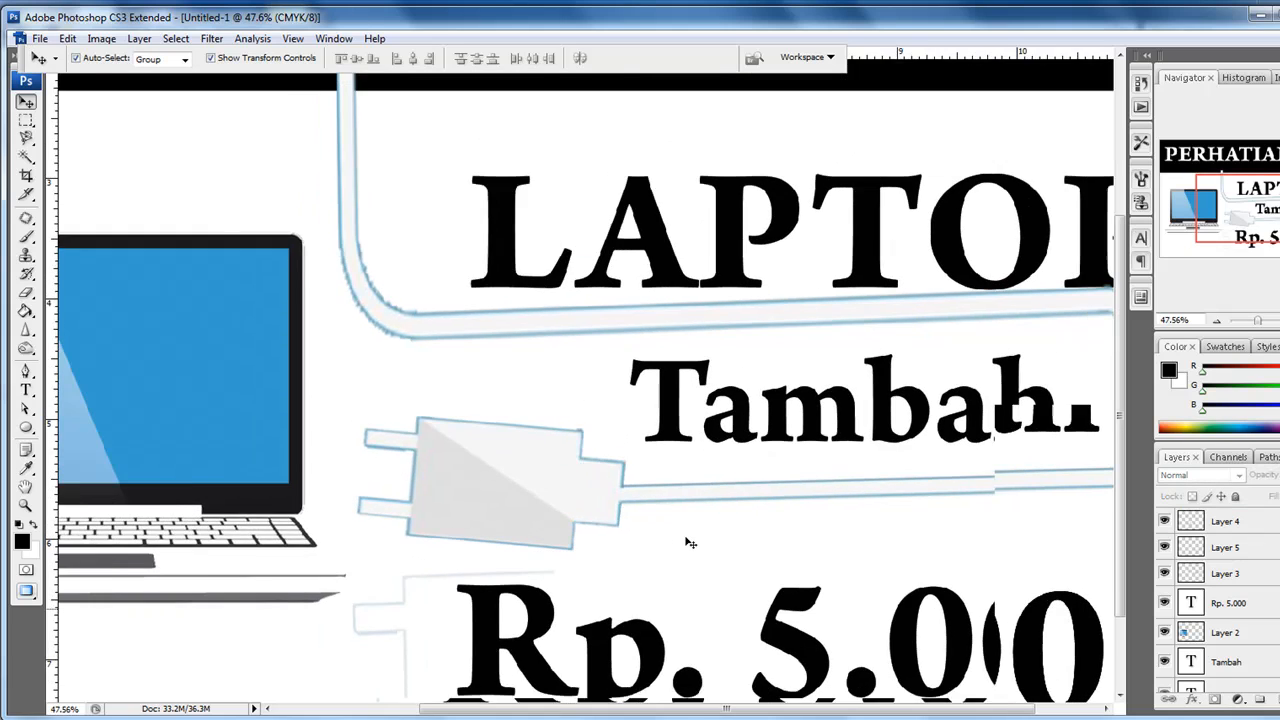
{"action": "scroll", "coordinate": [690, 543], "scroll_direction": "down", "scroll_amount": 1}
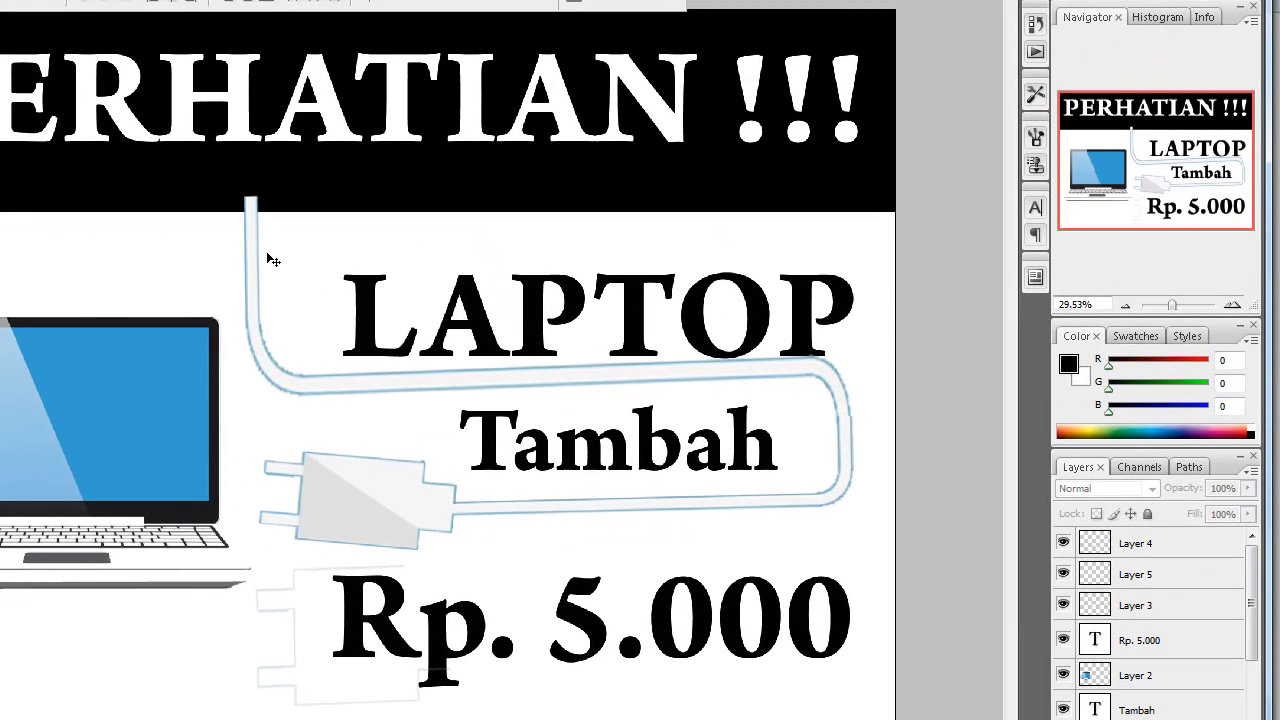
- Move the upper cable's Layer 3 below Layer 1 in the layer order so its end sits behind the black header
{"action": "right_click", "coordinate": [278, 200]}
{"action": "left_click", "coordinate": [318, 206]}
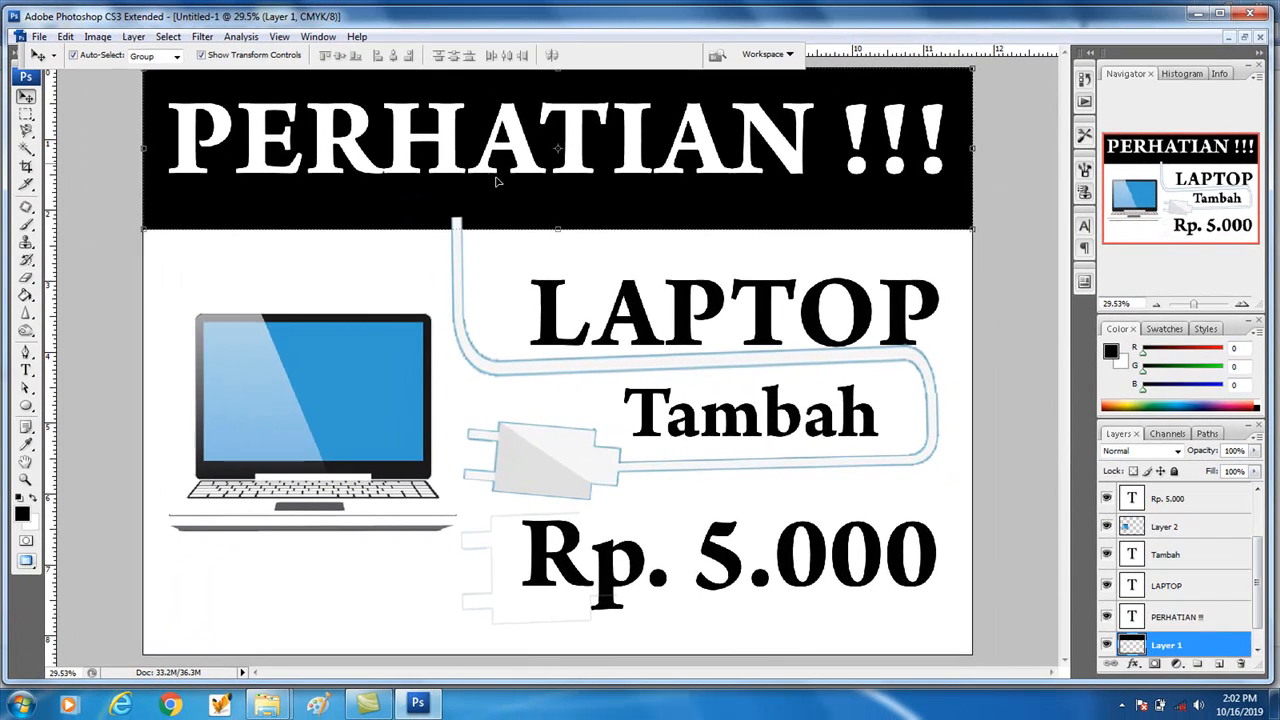
{"action": "right_click", "coordinate": [462, 274]}
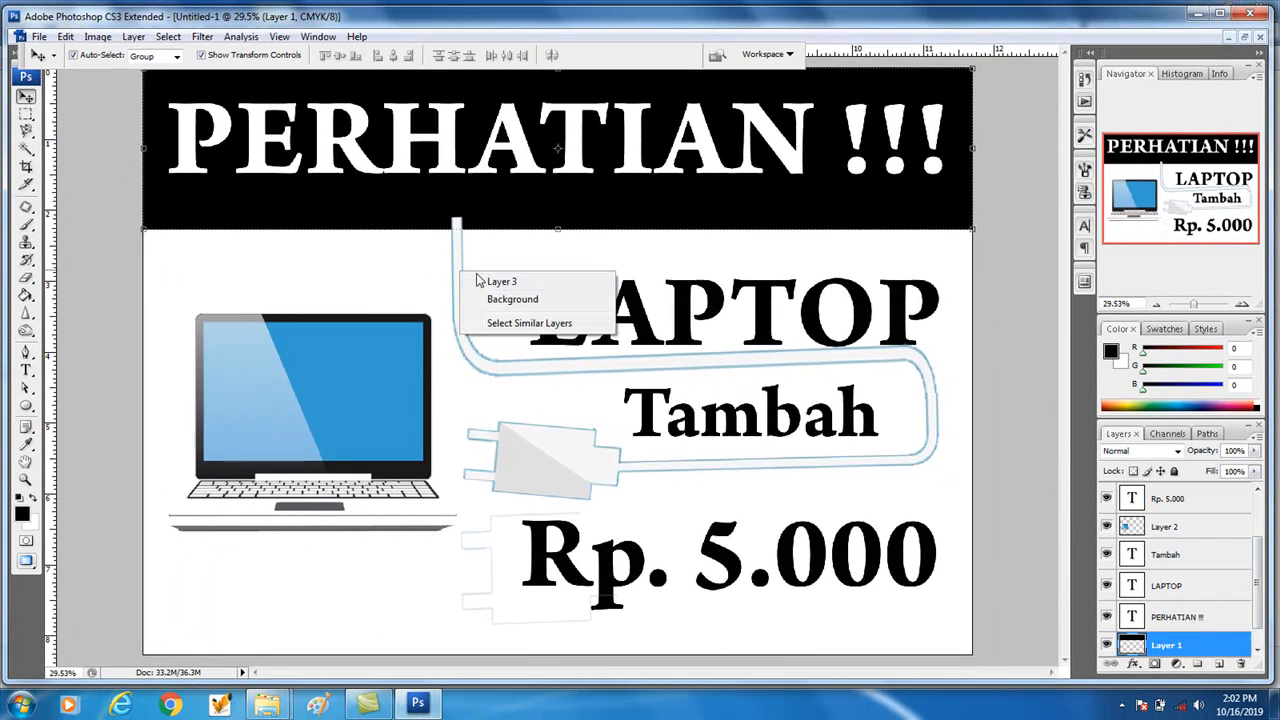
{"action": "left_click", "coordinate": [481, 280]}
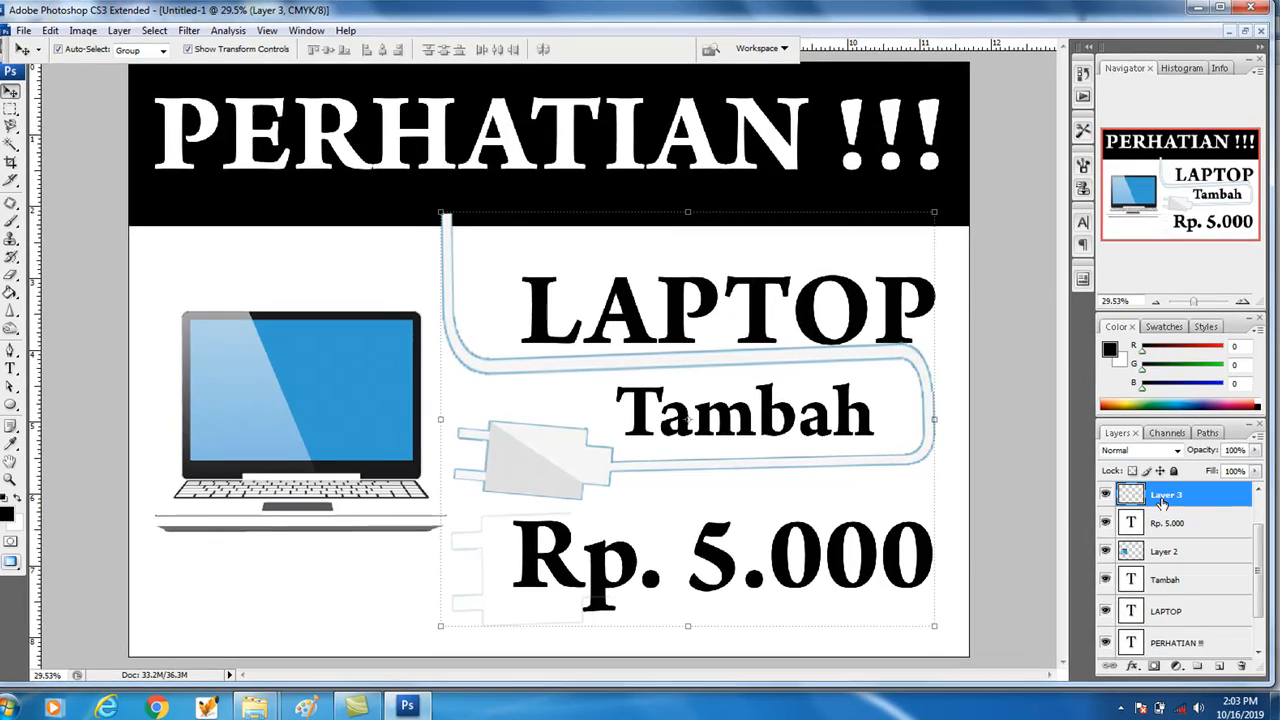
{"action": "left_click_drag", "start_coordinate": [1176, 496], "coordinate": [1153, 645]}
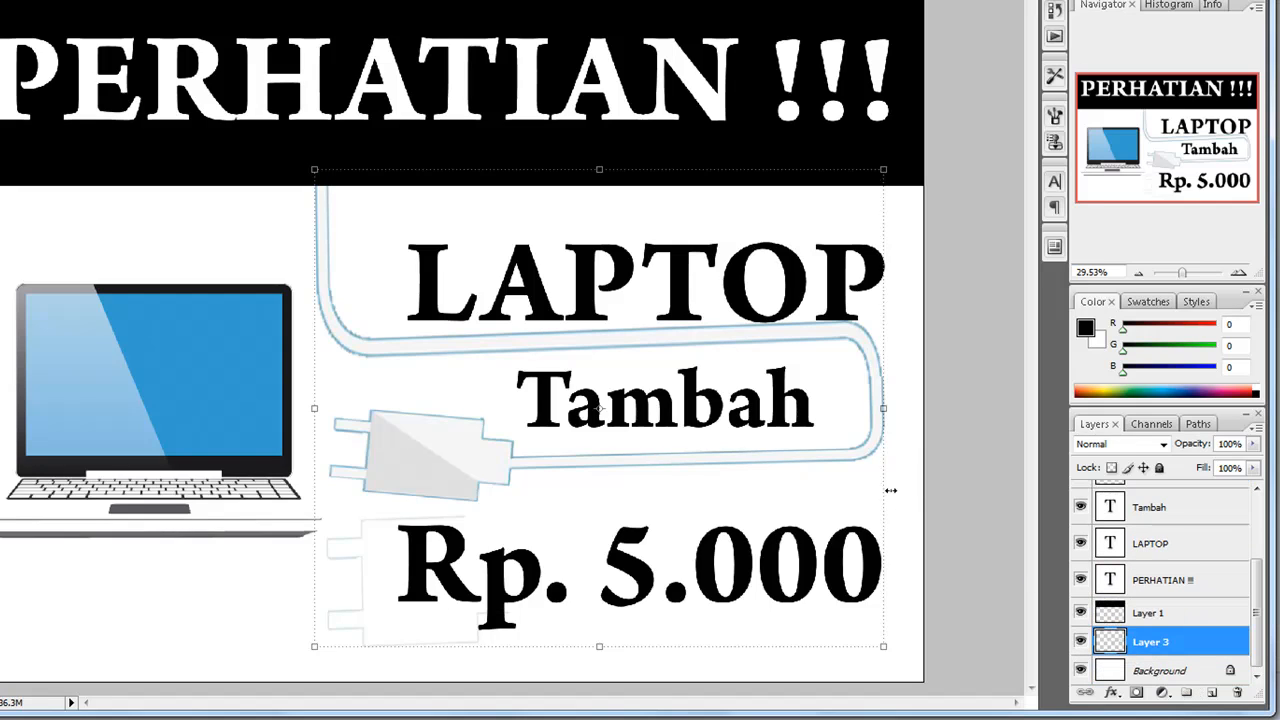
{"action": "left_click", "coordinate": [944, 445]}
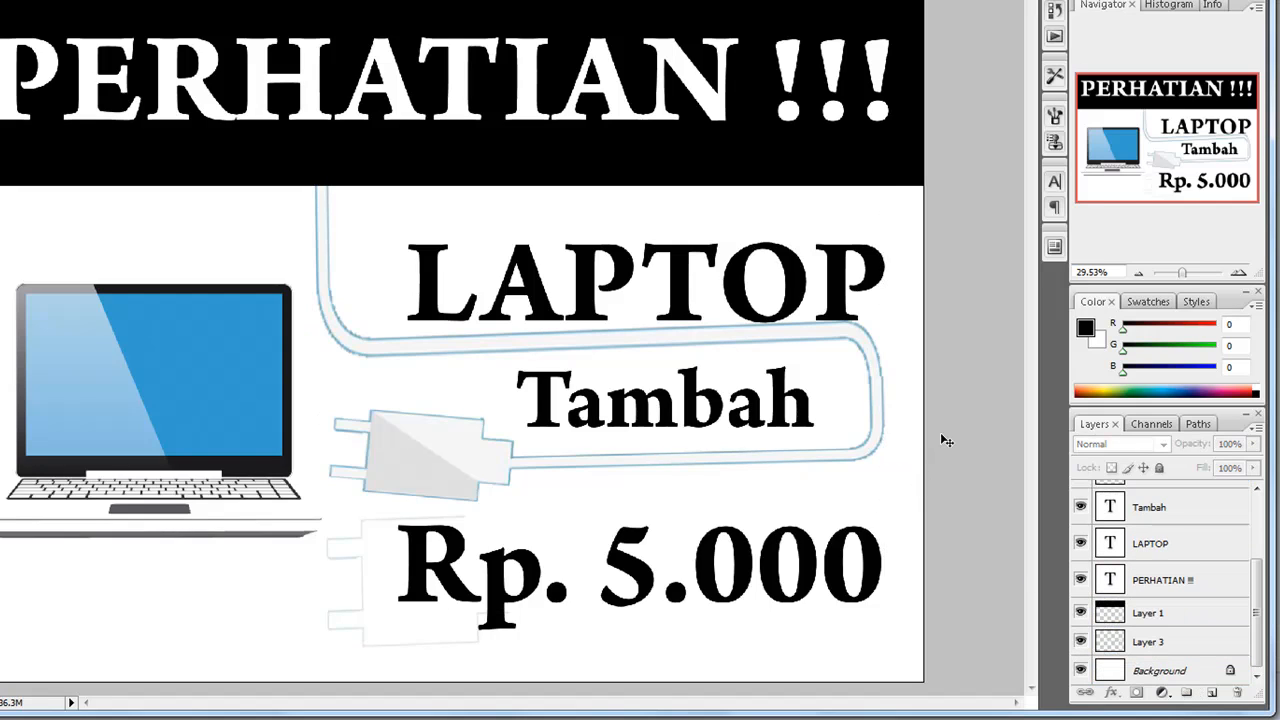
- Move the LAPTOP text up and left above the cable, and shift the Tambah text right inside the cable loop
{"action": "left_click", "coordinate": [838, 277]}
{"action": "left_click_drag", "start_coordinate": [838, 277], "coordinate": [802, 255]}
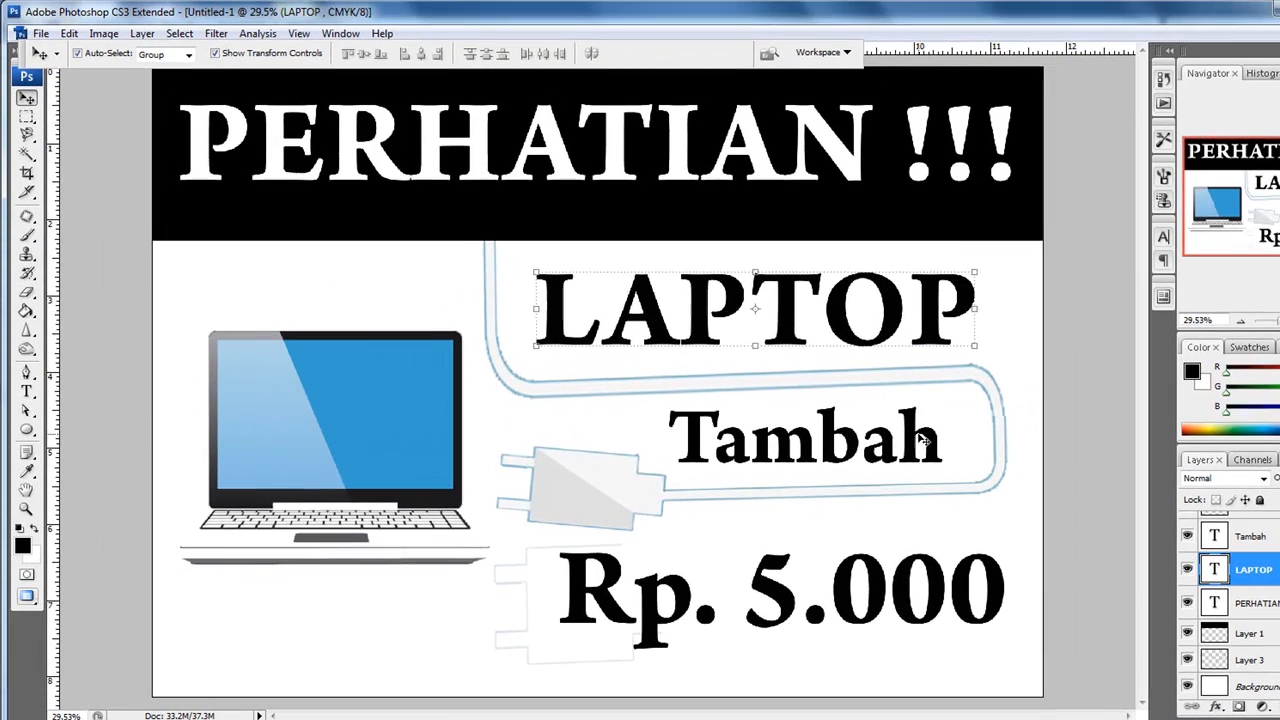
{"action": "left_click", "coordinate": [922, 439]}
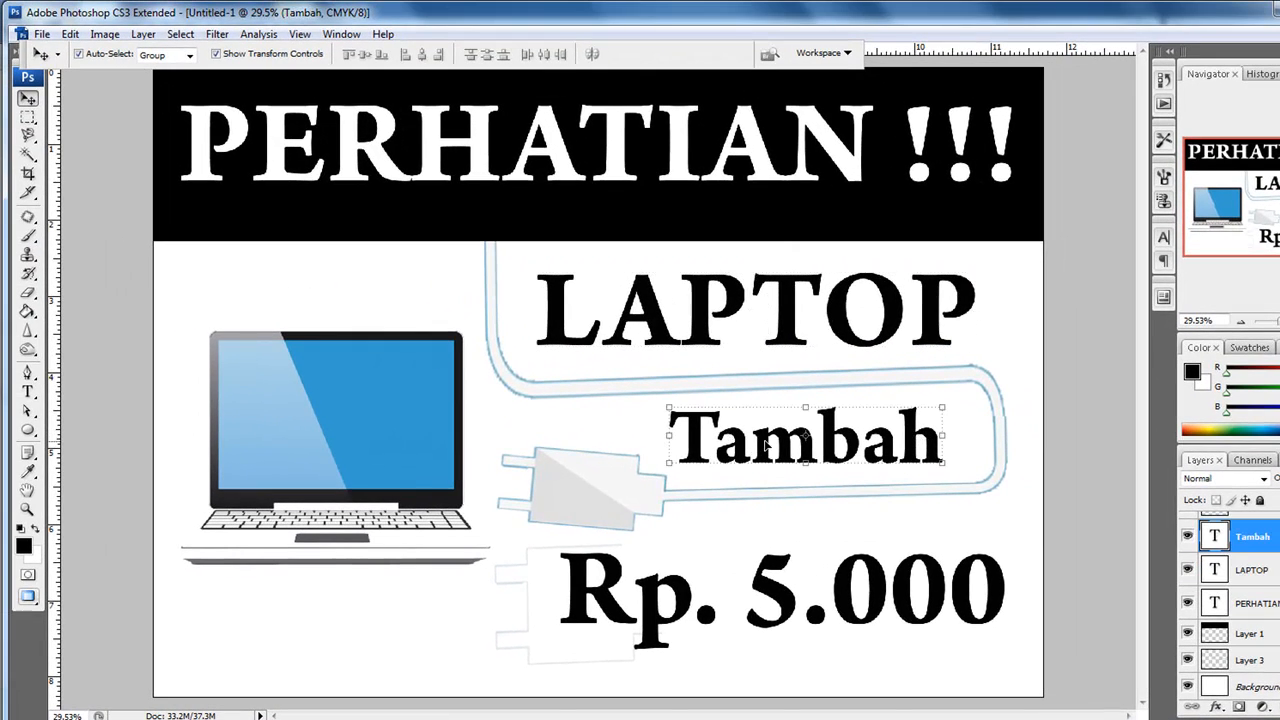
{"action": "left_click_drag", "start_coordinate": [765, 446], "coordinate": [795, 440]}
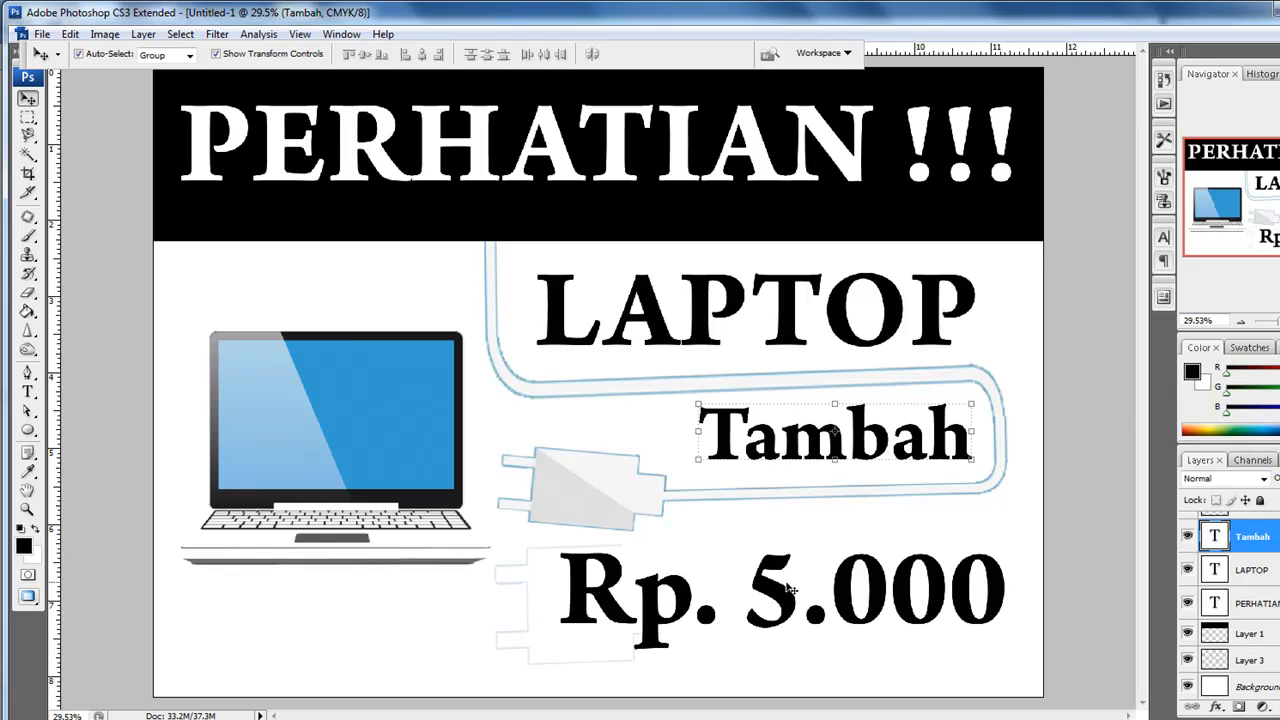
- Reposition the "Rp. 5.000" text below the plug and enlarge it proportionally to 113%
{"action": "left_click_drag", "start_coordinate": [789, 590], "coordinate": [759, 598]}
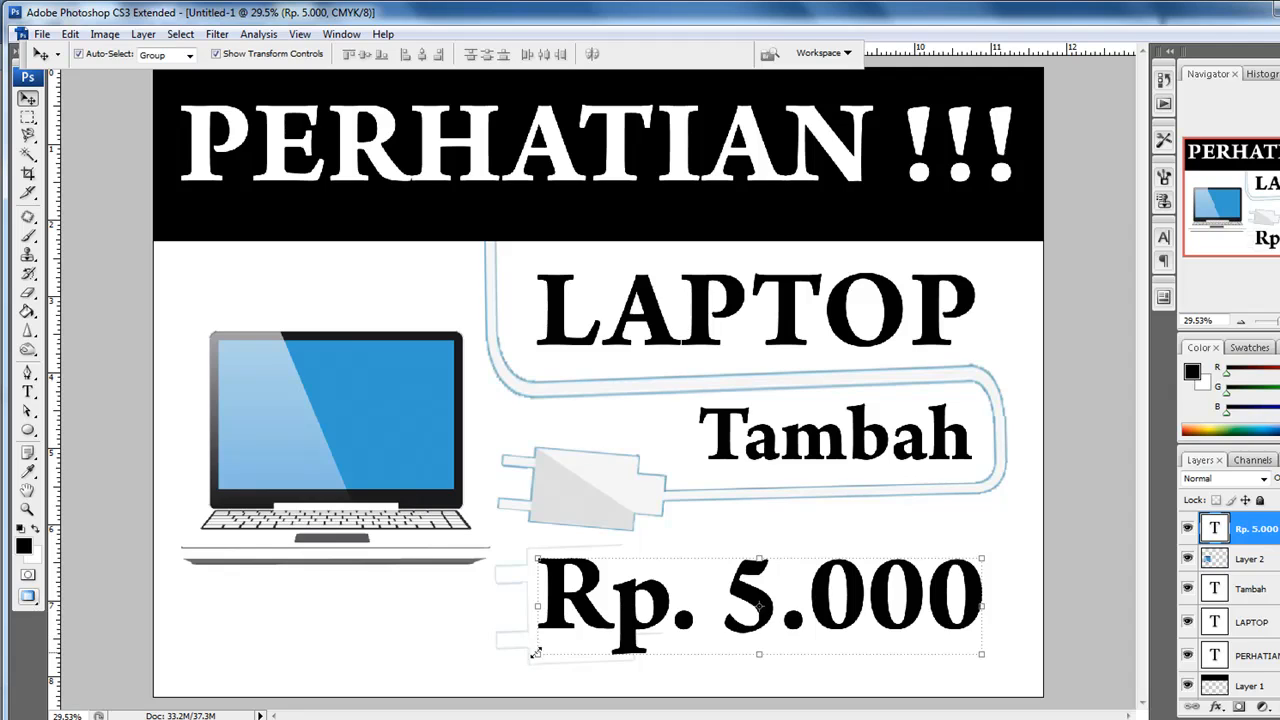
{"action": "left_click_drag", "start_coordinate": [537, 654], "coordinate": [497, 671]}
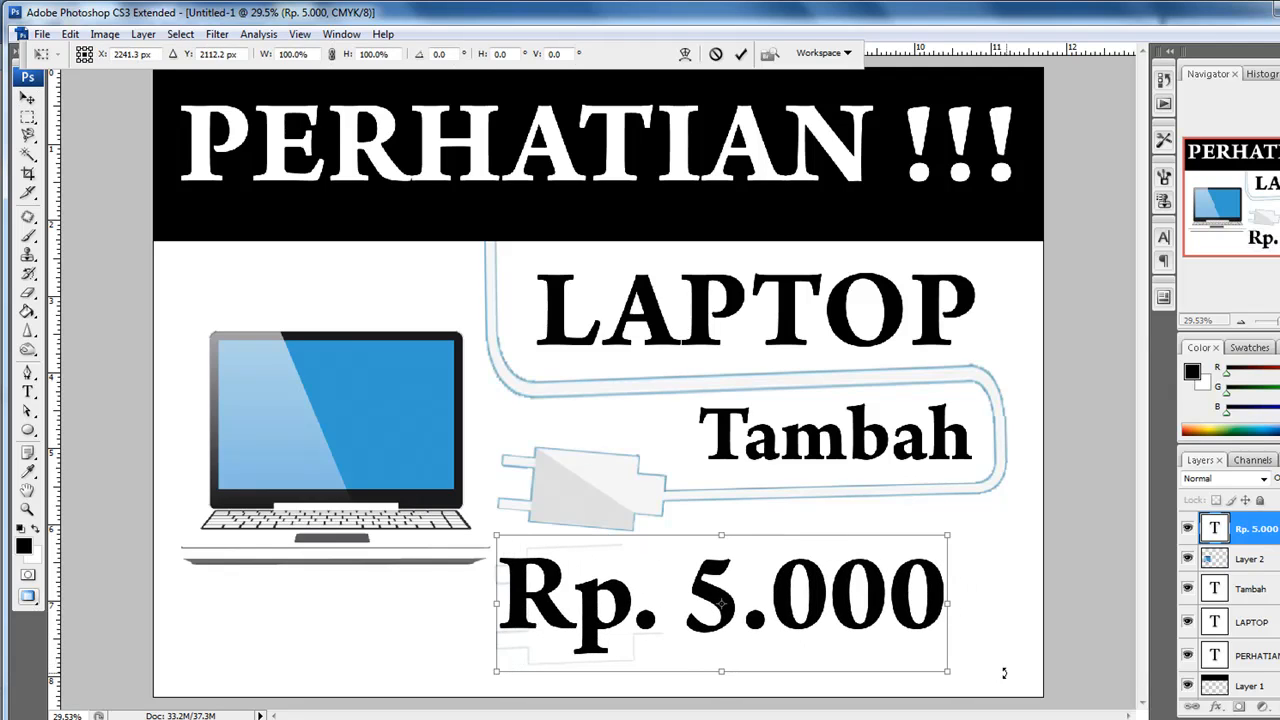
{"action": "left_click_drag", "start_coordinate": [945, 675], "coordinate": [1005, 686]}
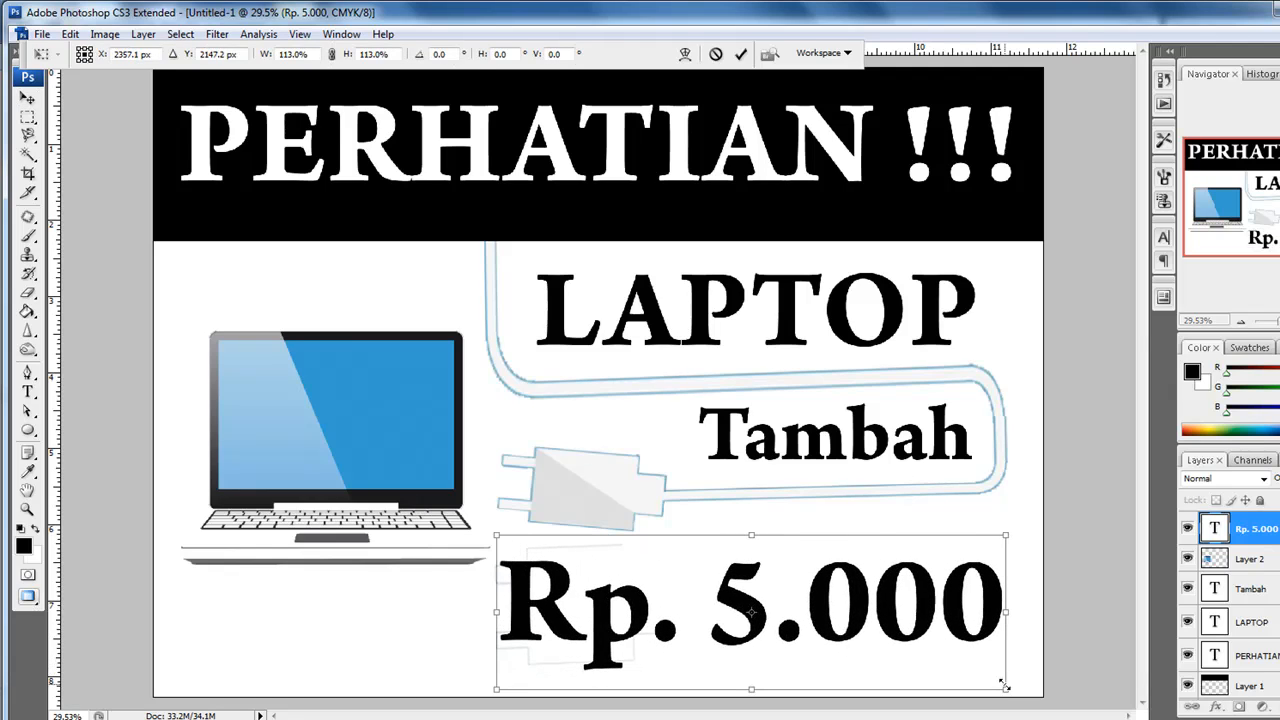
{"action": "key", "text": "Return"}
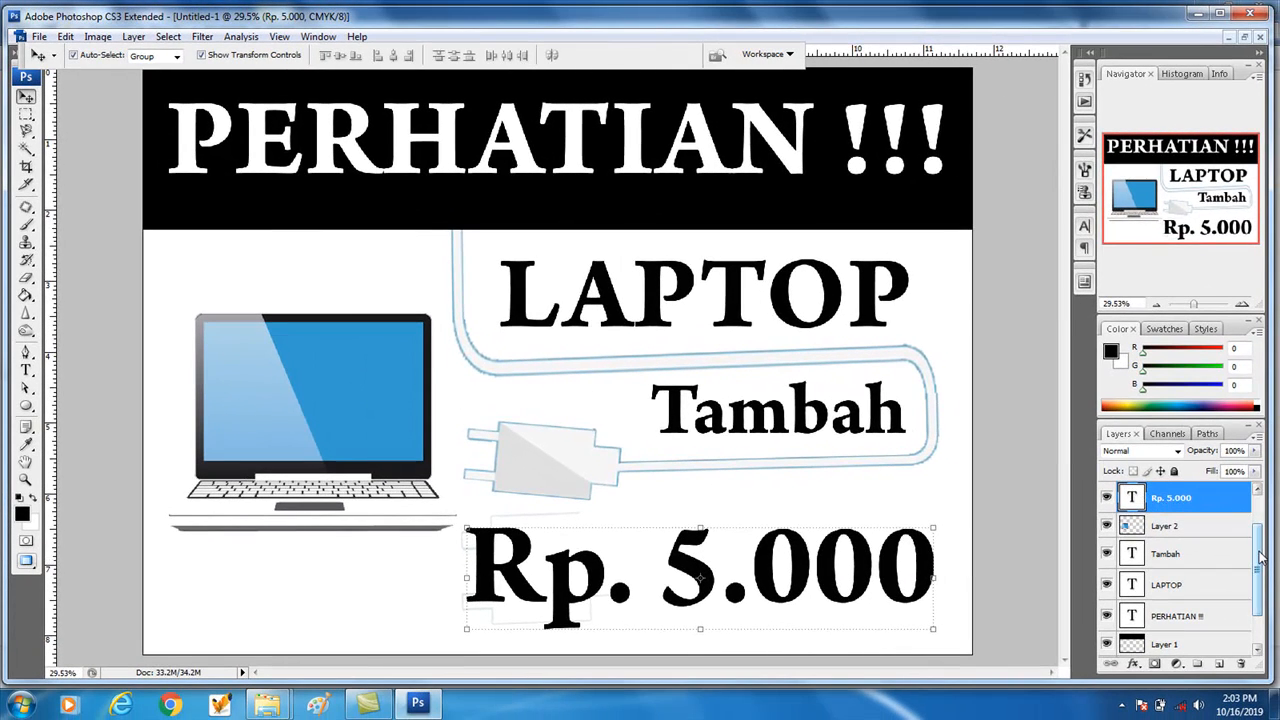
- Add a Drop Shadow effect with 100% opacity to the "Rp. 5.000" text layer
{"action": "left_click_drag", "start_coordinate": [1258, 555], "coordinate": [1251, 527]}
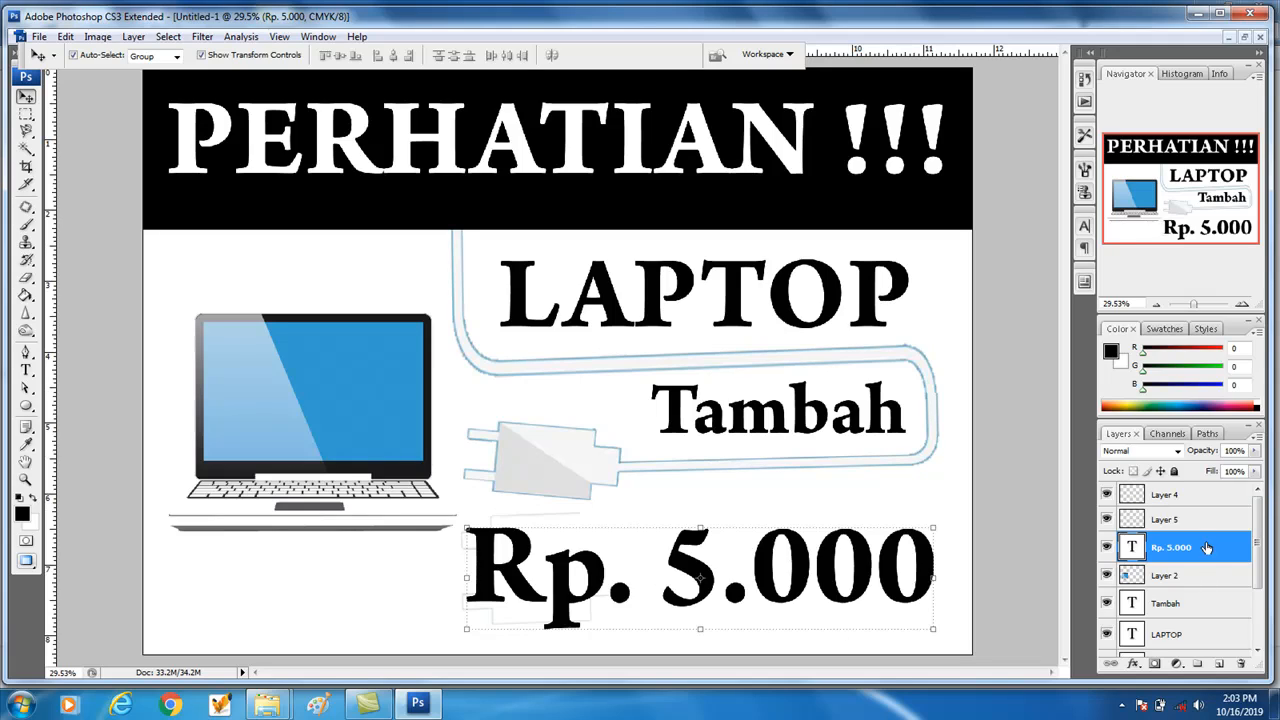
{"action": "double_click", "coordinate": [1136, 552]}
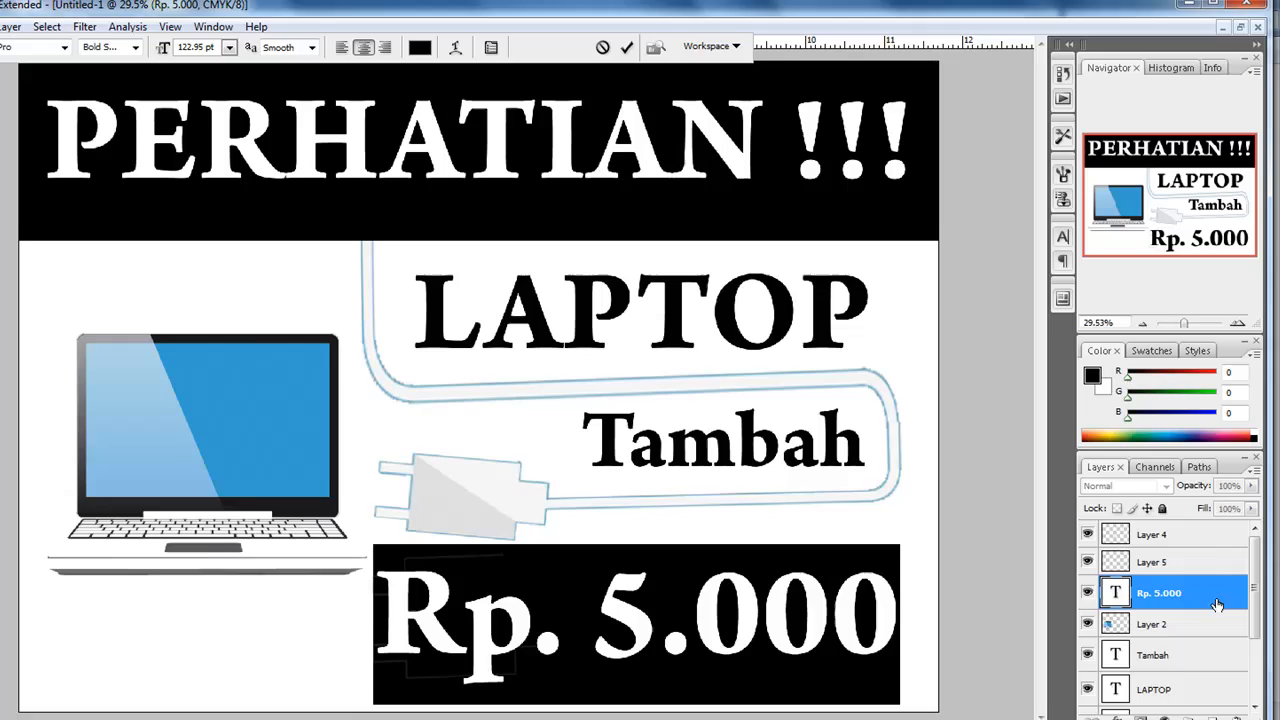
{"action": "double_click", "coordinate": [1221, 555]}
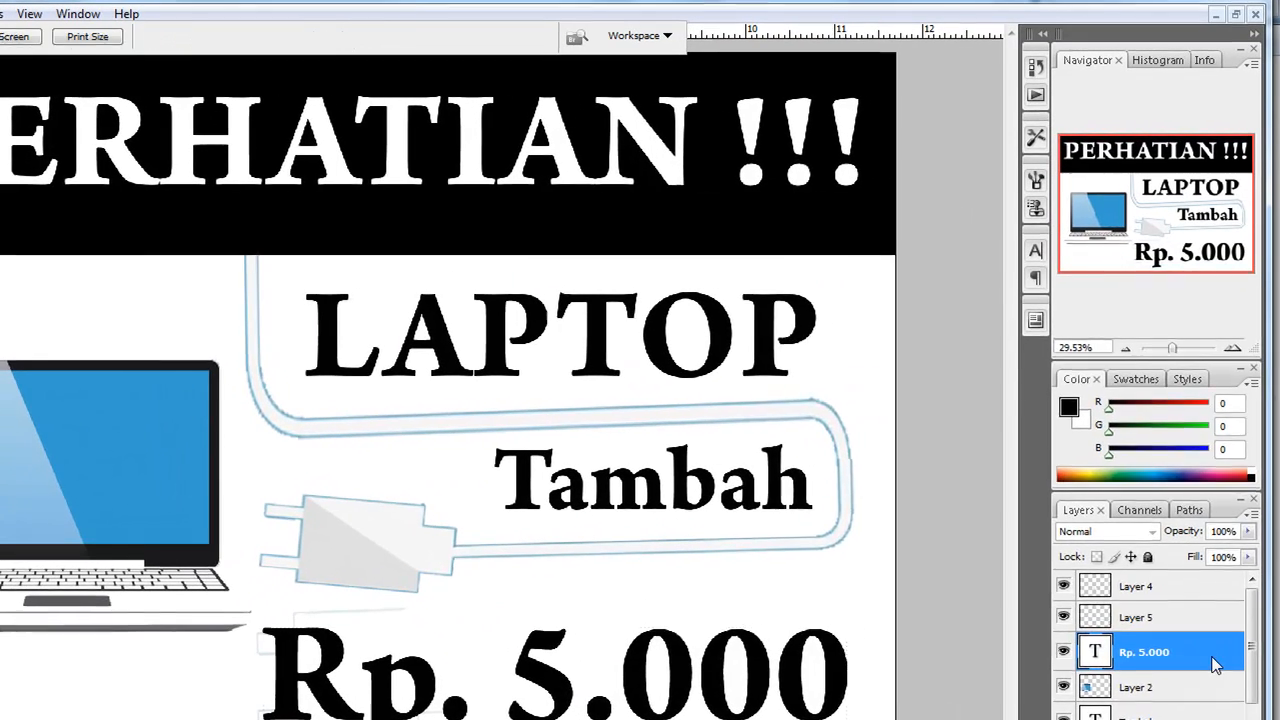
{"action": "left_click", "coordinate": [799, 373]}
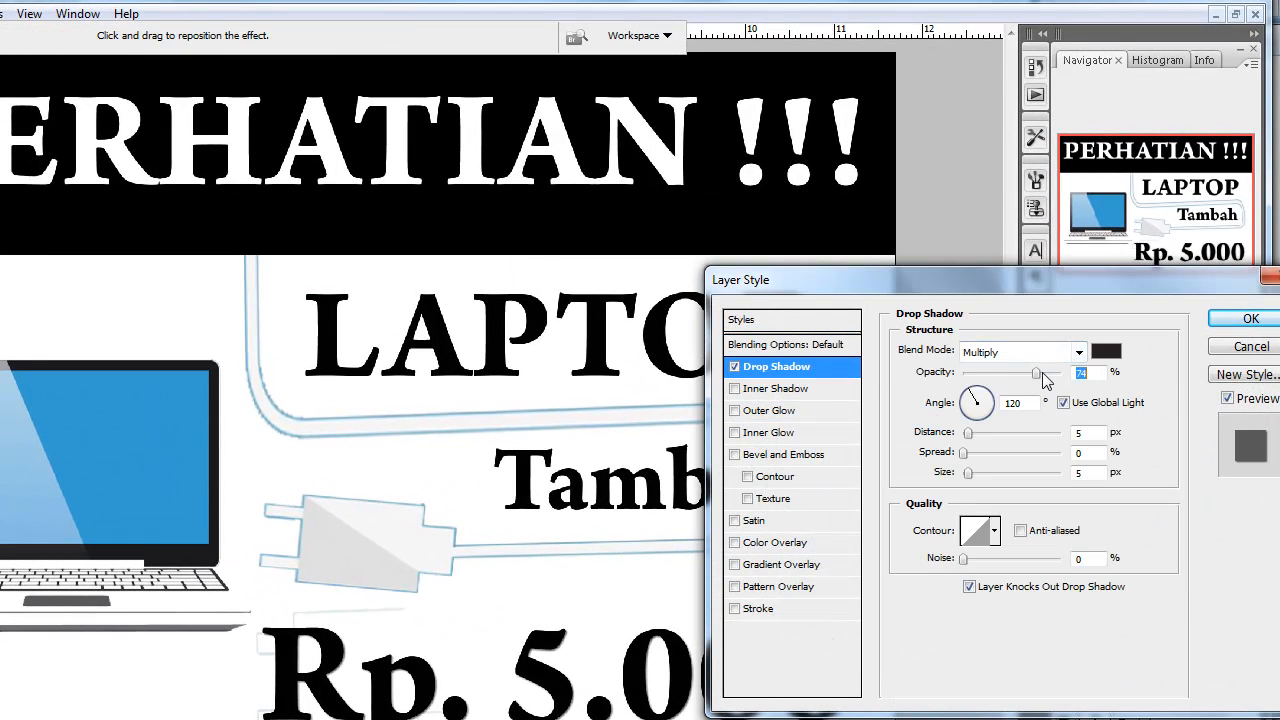
{"action": "left_click_drag", "start_coordinate": [1040, 374], "coordinate": [1087, 372]}
{"action": "left_click", "coordinate": [1237, 322]}
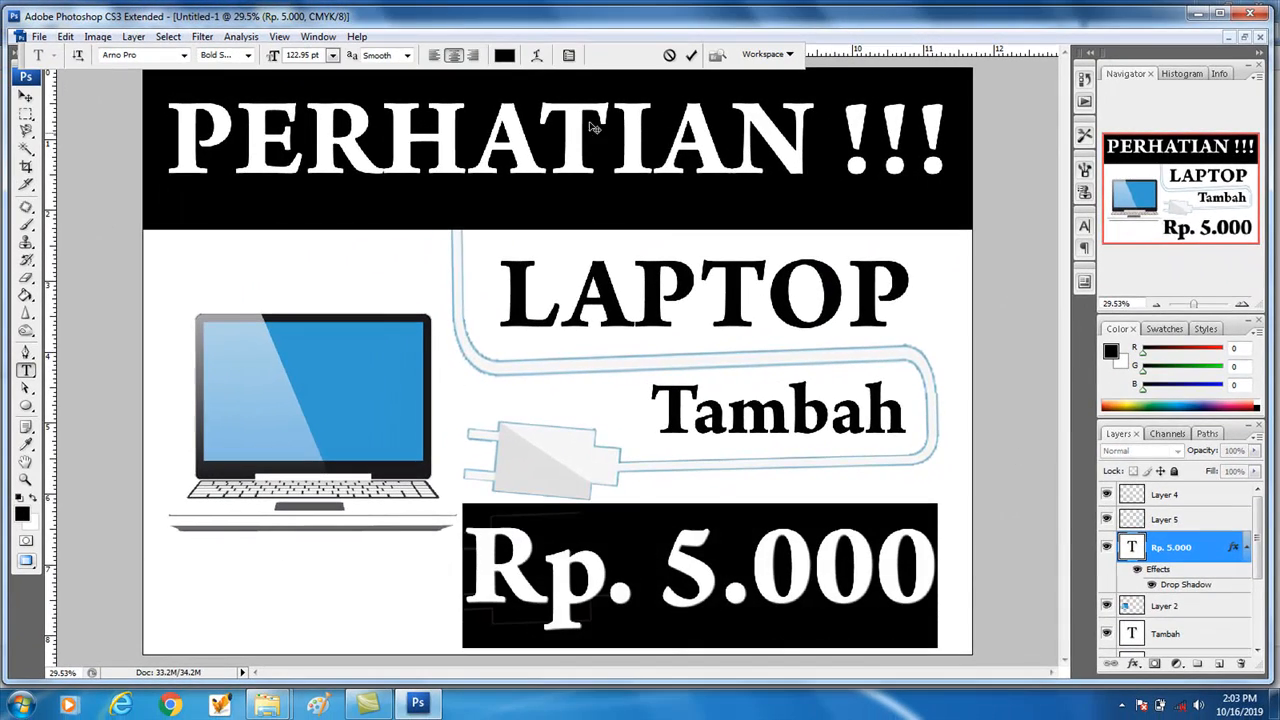
- Change the "Rp. 5.000" text colour to white (ffffff)
{"action": "left_click", "coordinate": [505, 55]}
{"action": "left_click_drag", "start_coordinate": [830, 330], "coordinate": [780, 278]}
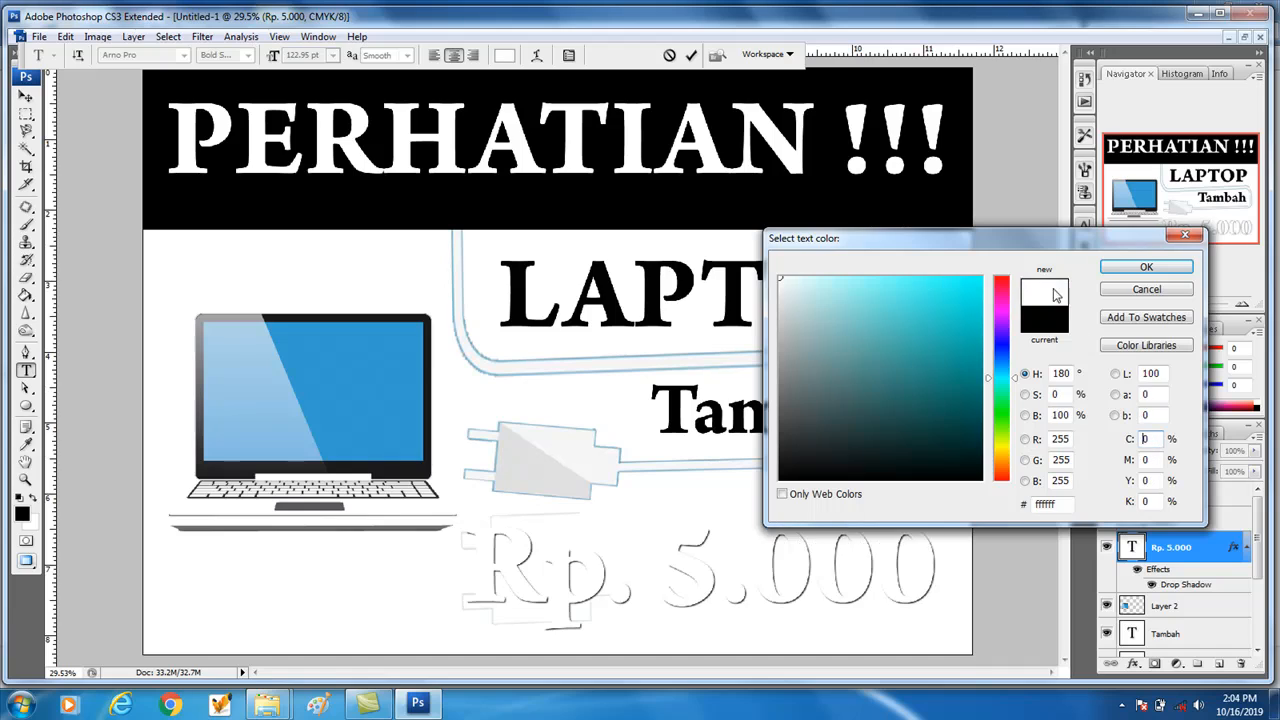
{"action": "left_click", "coordinate": [1122, 272]}
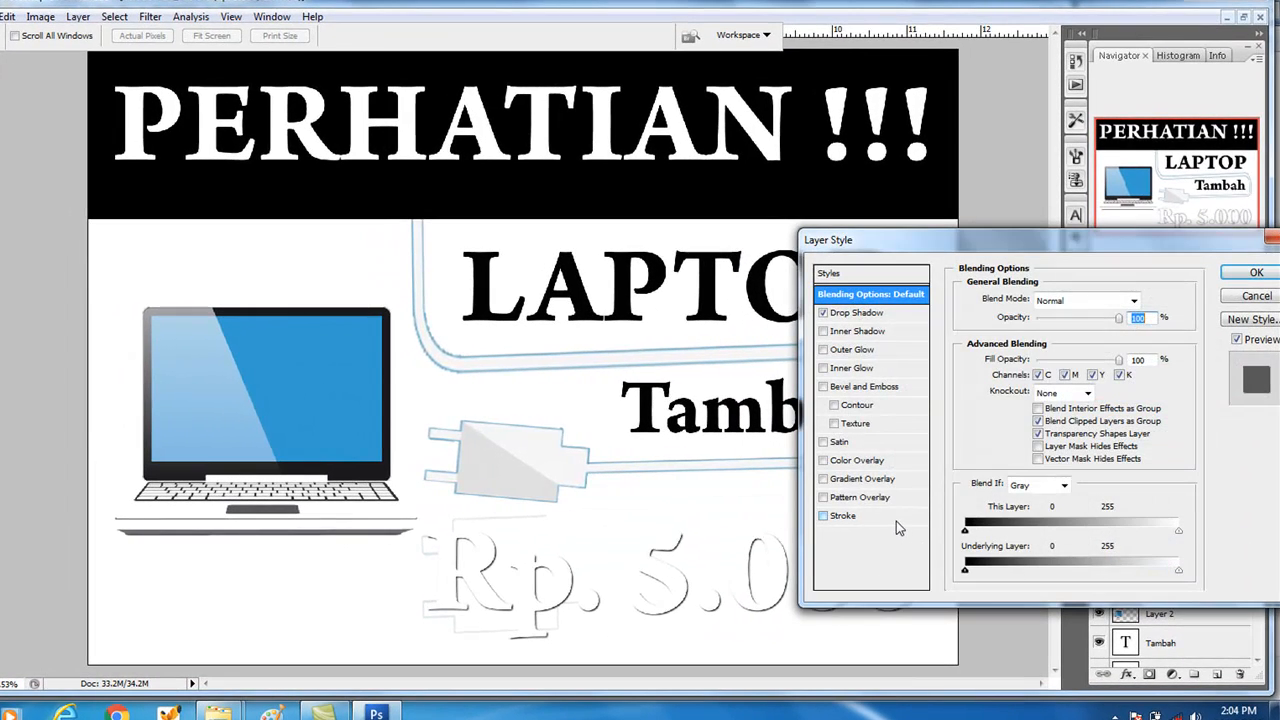
- Add a black (000000) outside stroke of 13 px to the "Rp. 5.000" text layer
{"action": "left_click", "coordinate": [896, 521]}
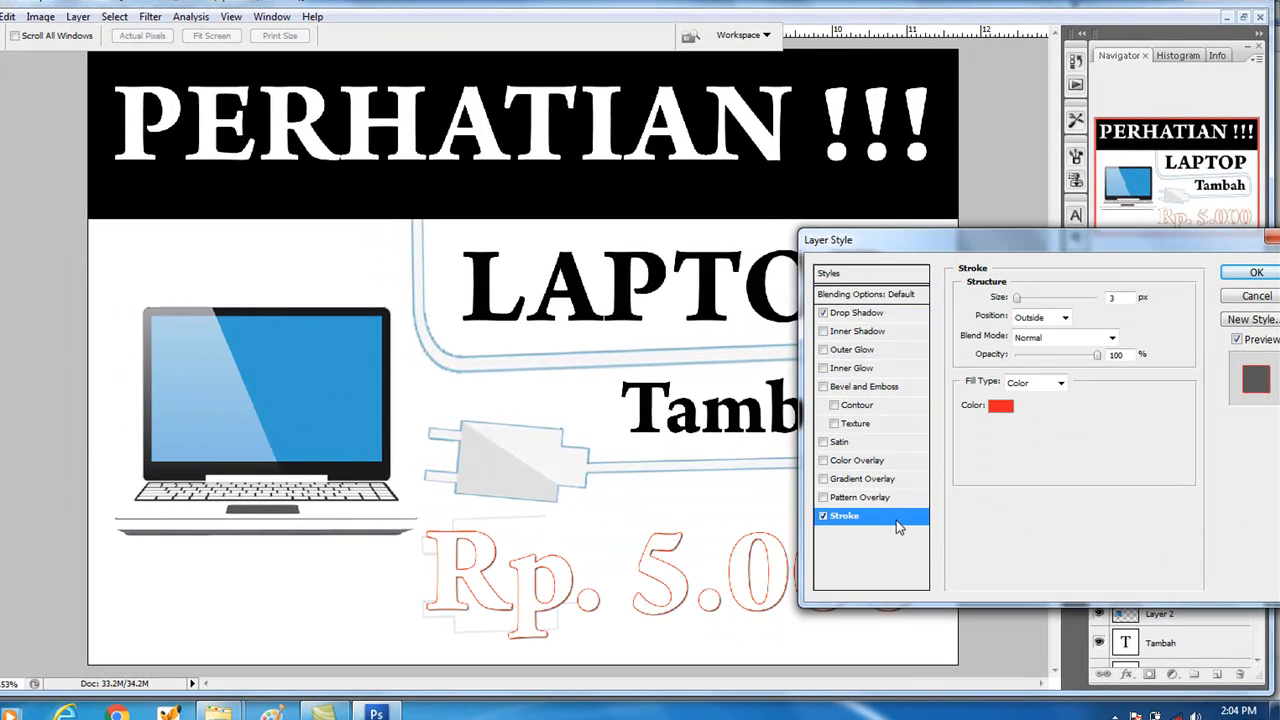
{"action": "left_click", "coordinate": [1002, 412]}
{"action": "left_click_drag", "start_coordinate": [770, 470], "coordinate": [745, 543]}
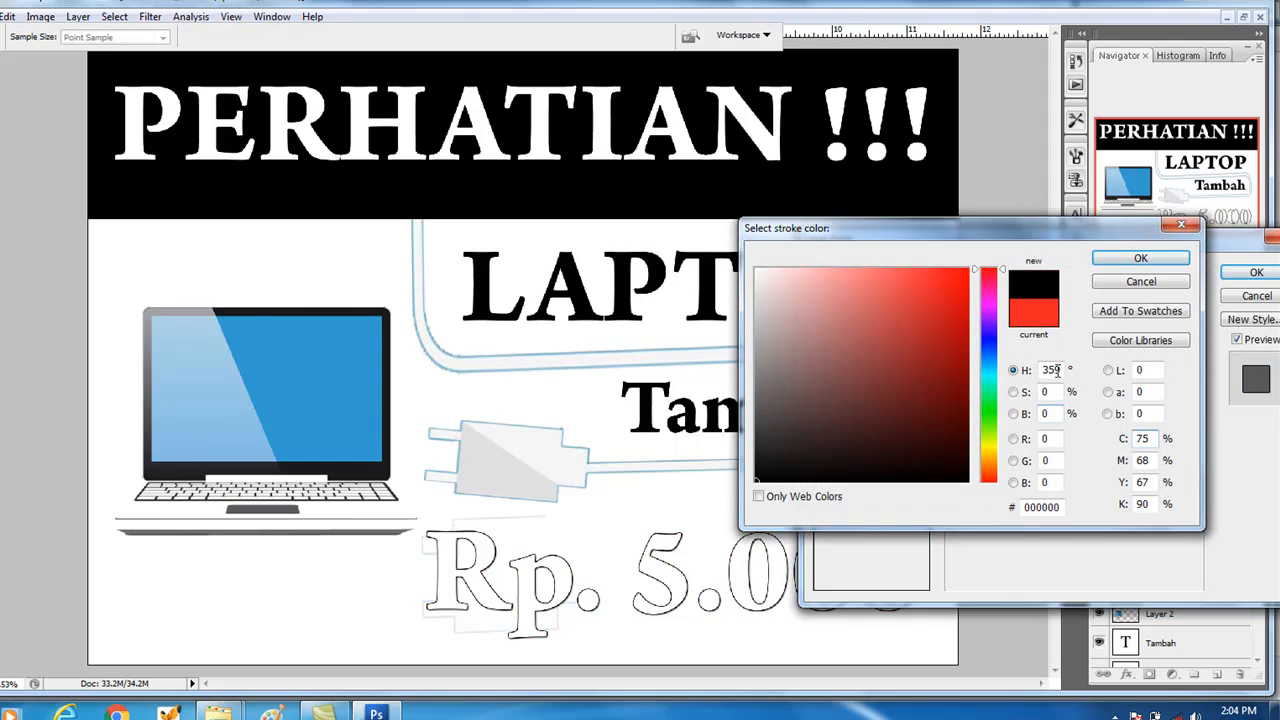
{"action": "left_click", "coordinate": [1140, 258]}
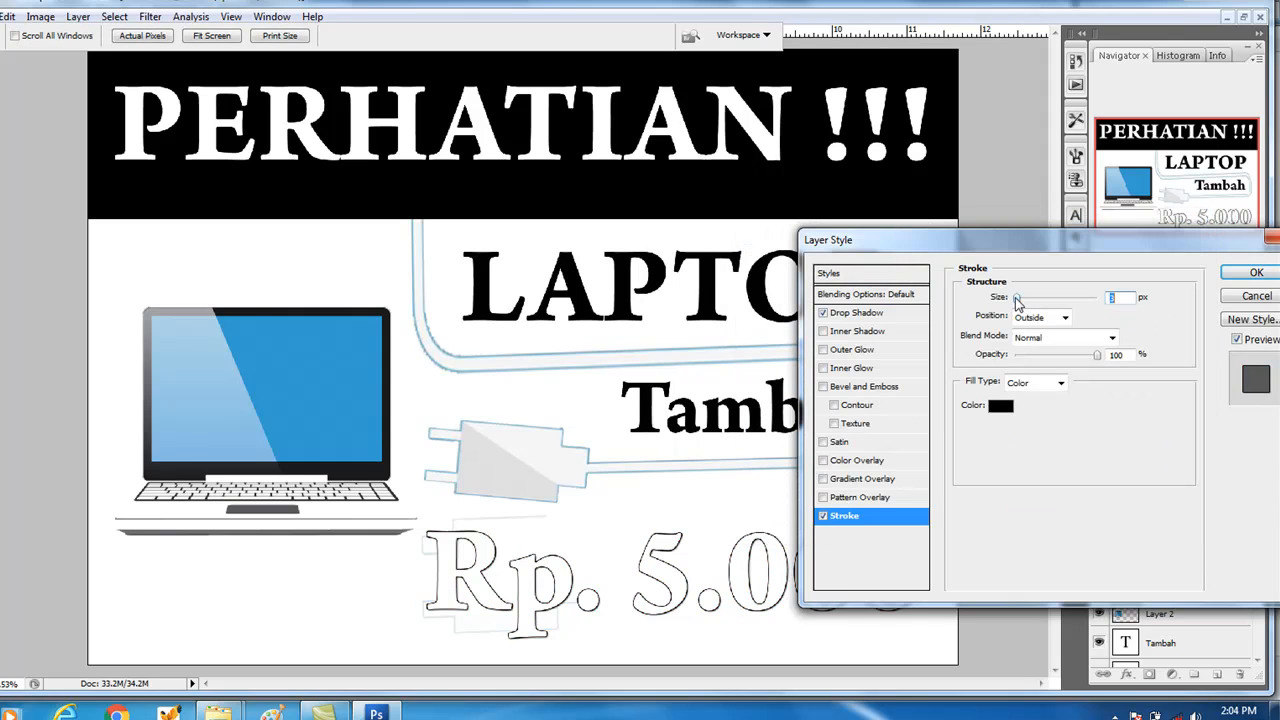
{"action": "left_click_drag", "start_coordinate": [1017, 303], "coordinate": [1028, 303]}
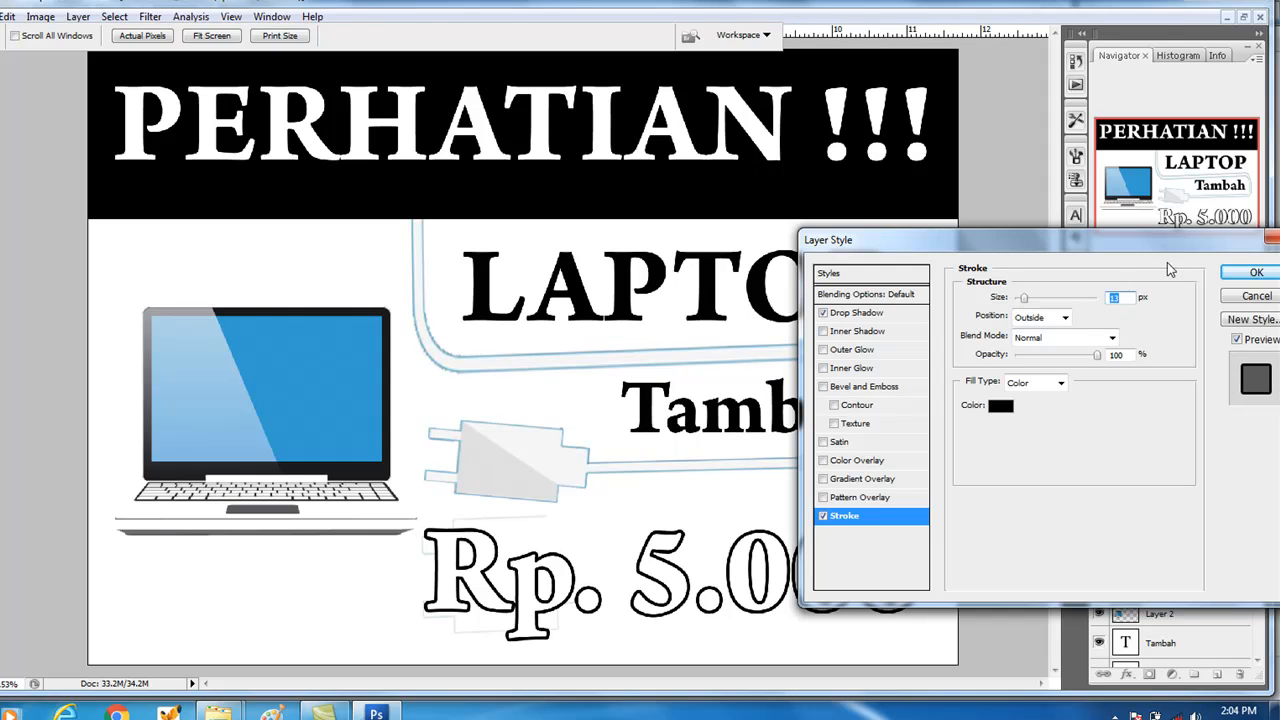
{"action": "left_click", "coordinate": [1228, 274]}
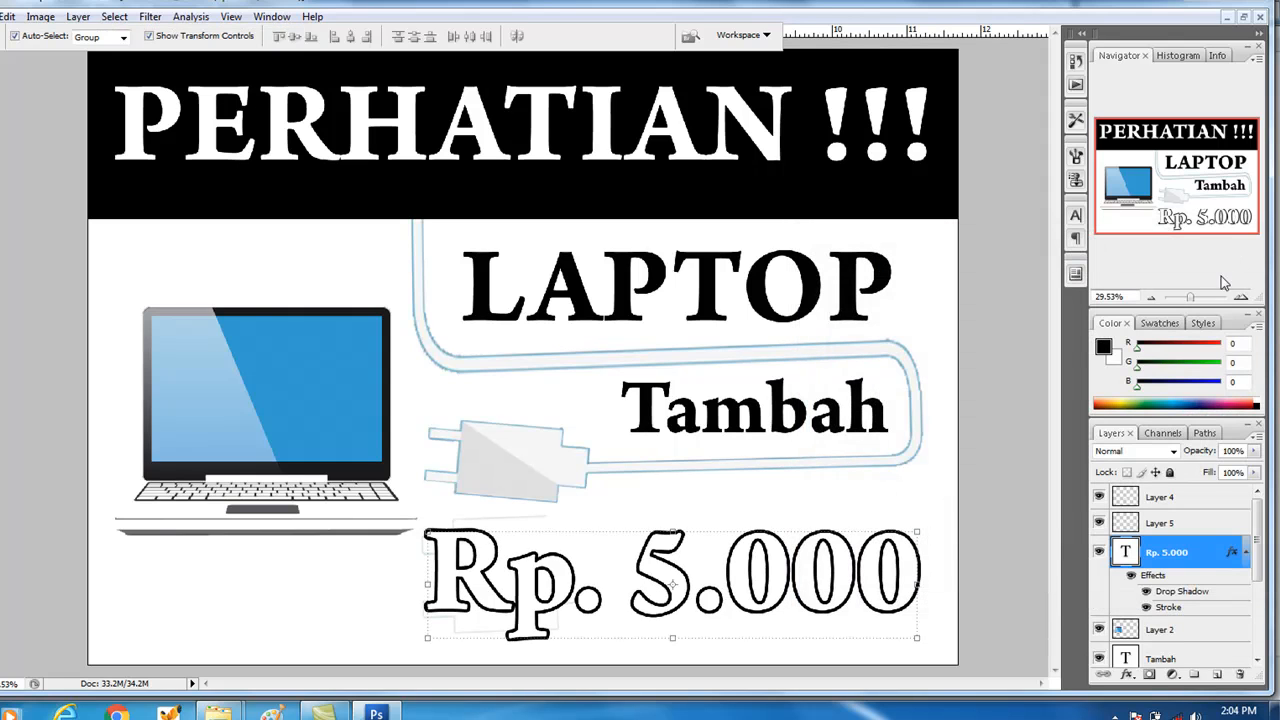
- Set the drop shadow of the "Rp. 5.000" text to distance 21 px, spread 10% and size 35 px
{"action": "double_click", "coordinate": [1209, 554]}
{"action": "left_click", "coordinate": [892, 316]}
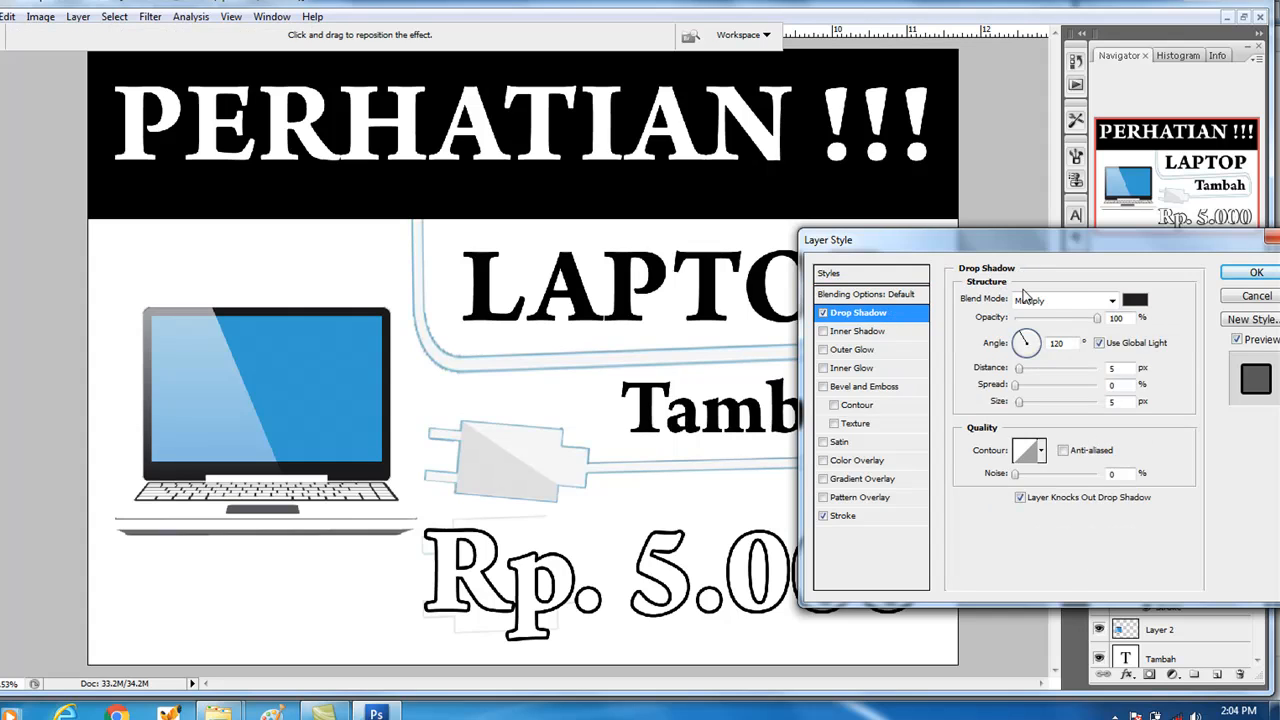
{"action": "left_click_drag", "start_coordinate": [1022, 388], "coordinate": [1034, 386]}
{"action": "mouse_move", "coordinate": [1023, 376]}
{"action": "left_mouse_down"}
{"action": "mouse_move", "coordinate": [1040, 377]}
{"action": "mouse_move", "coordinate": [1042, 408]}
{"action": "mouse_move", "coordinate": [1028, 392]}
{"action": "left_mouse_up"}
{"action": "left_click", "coordinate": [1022, 403]}
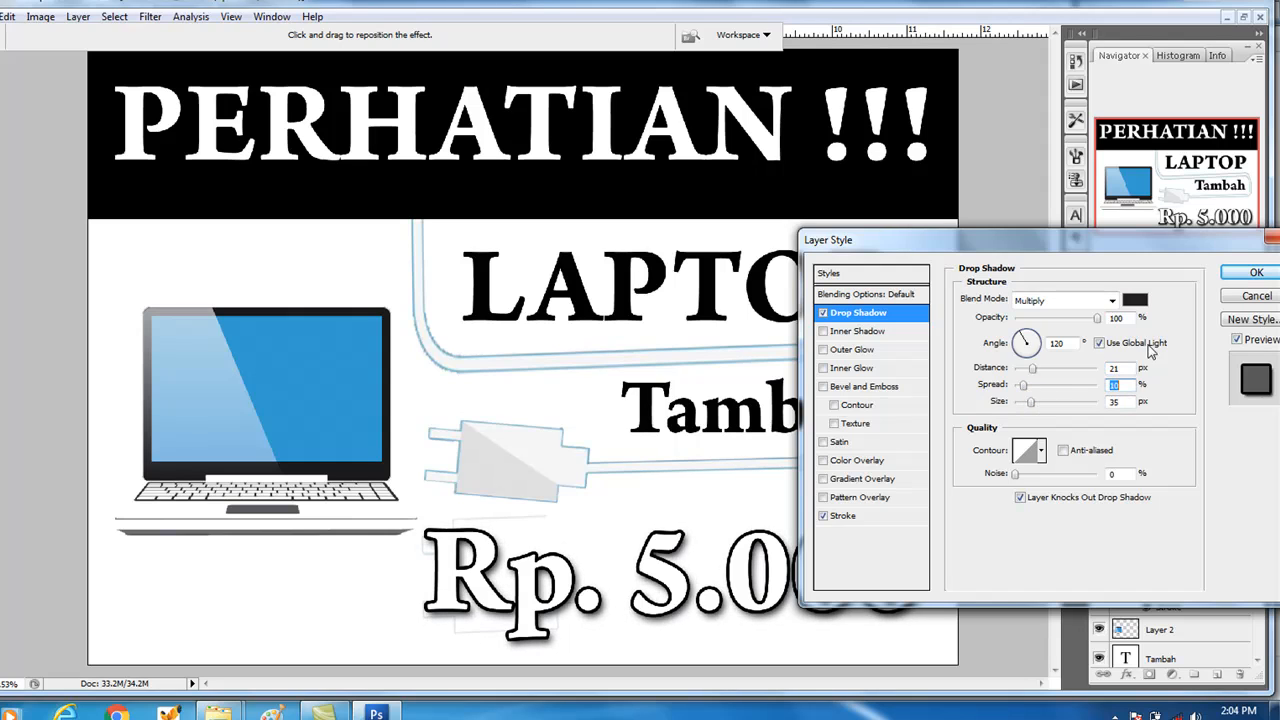
{"action": "left_click", "coordinate": [1255, 272]}
{"action": "left_click", "coordinate": [997, 560]}
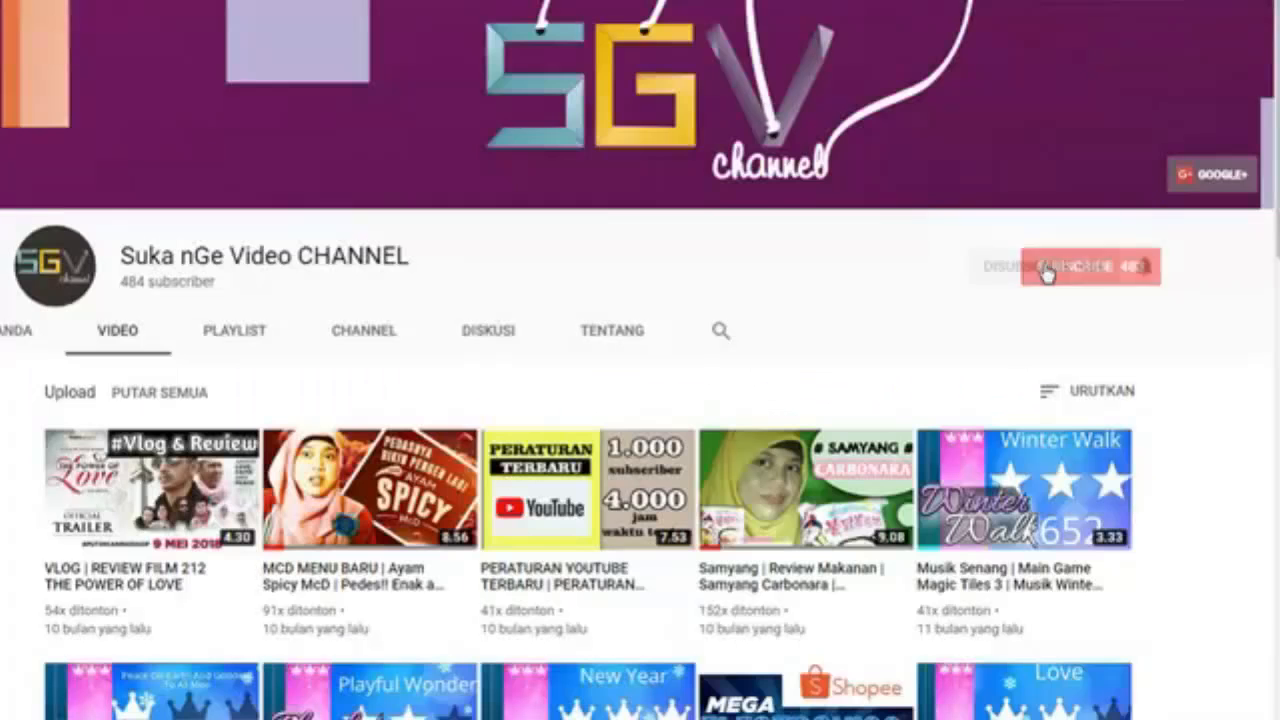
{"action": "left_click", "coordinate": [1100, 266]}
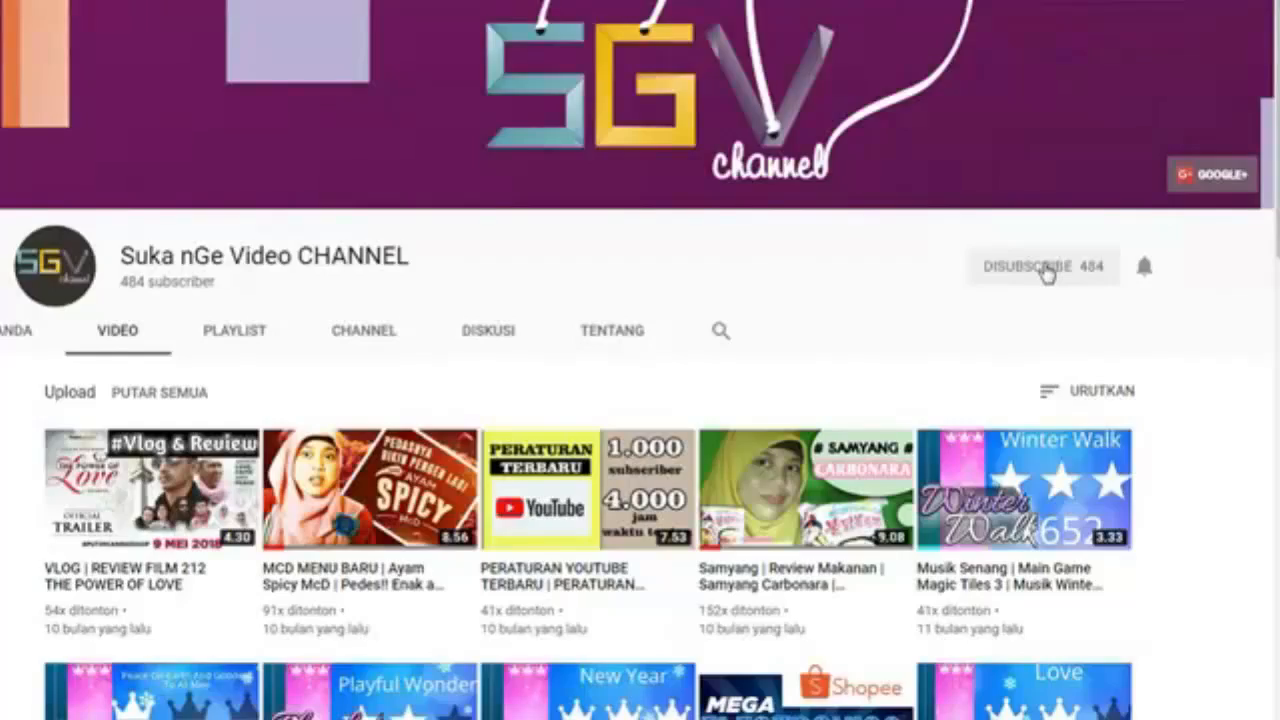
{"action": "left_click", "coordinate": [1147, 274]}
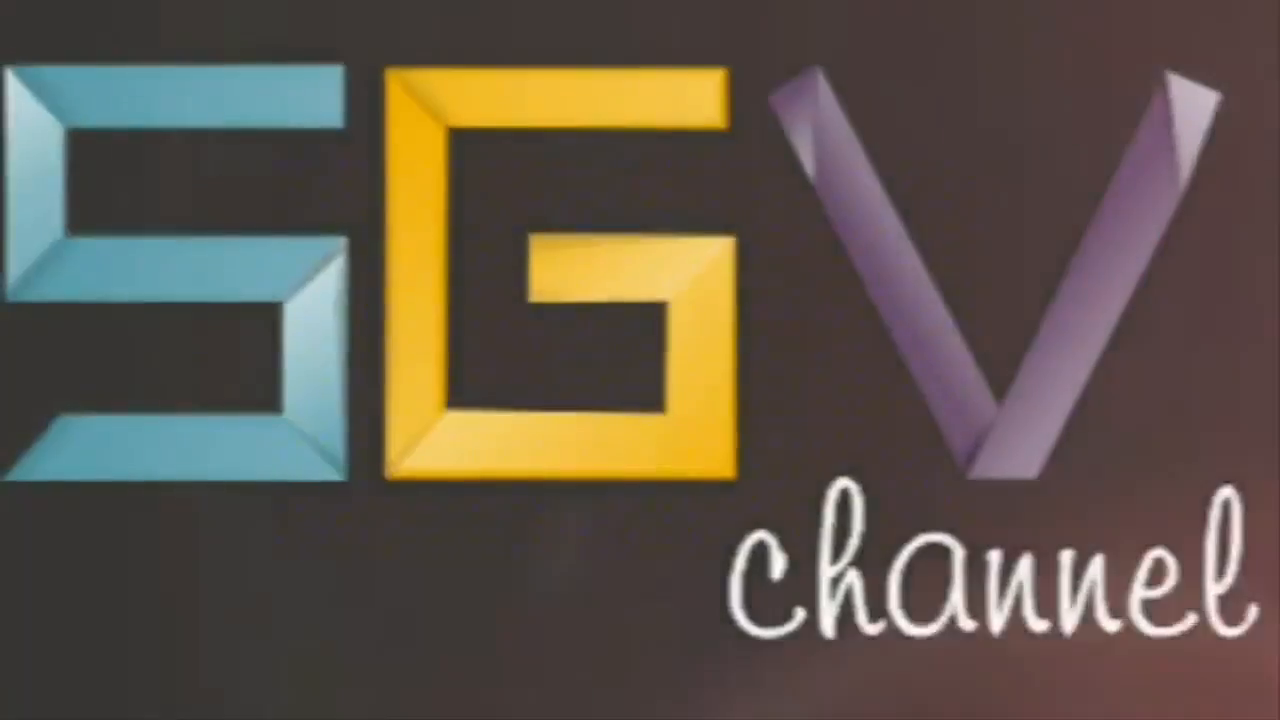